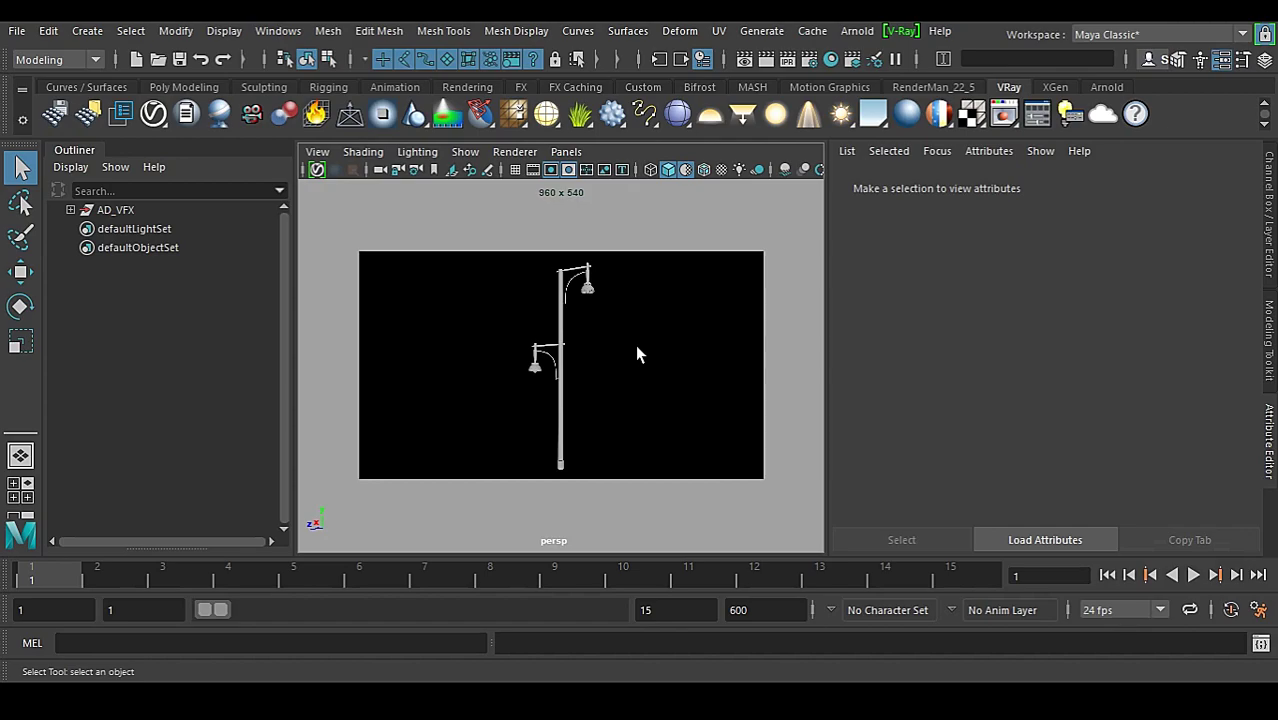
Add the vrayRE_Cryptomatte render element, using the Node name ID type, from Render Settings' Render Elements list
{"action": "left_click", "coordinate": [818, 59]}
{"action": "left_click_drag", "start_coordinate": [539, 51], "coordinate": [423, 48]}
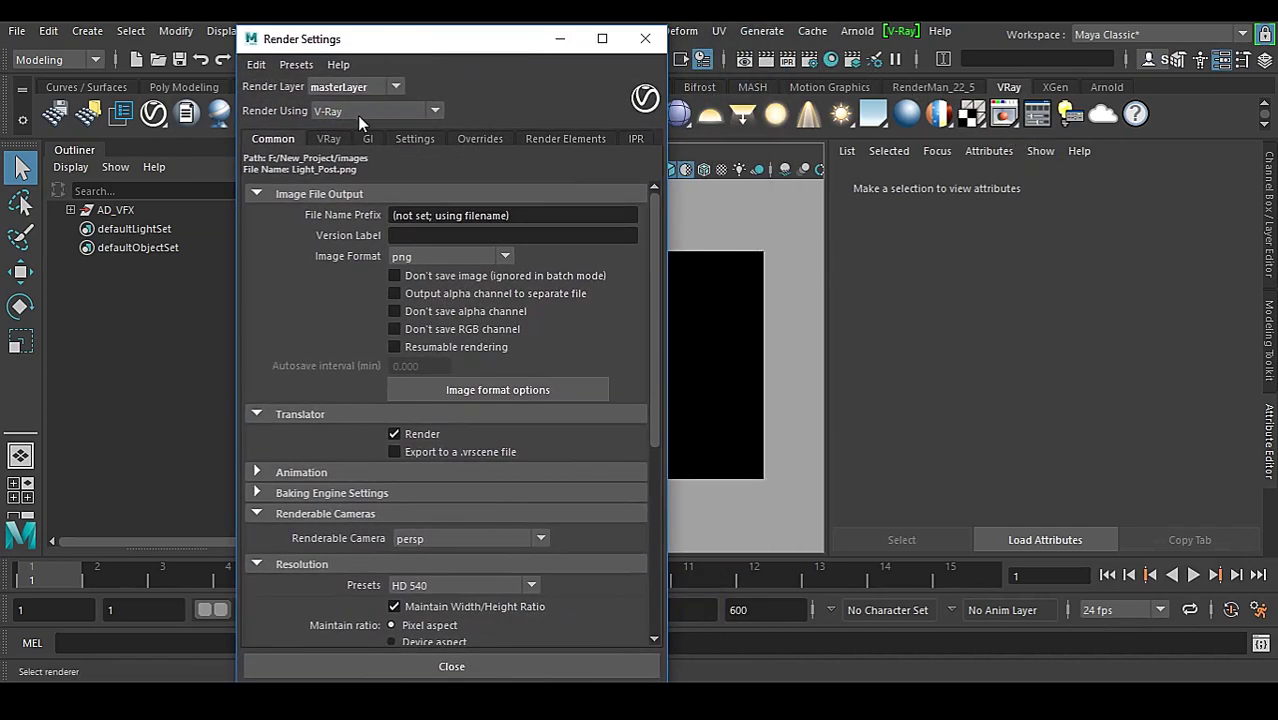
{"action": "left_click", "coordinate": [577, 139]}
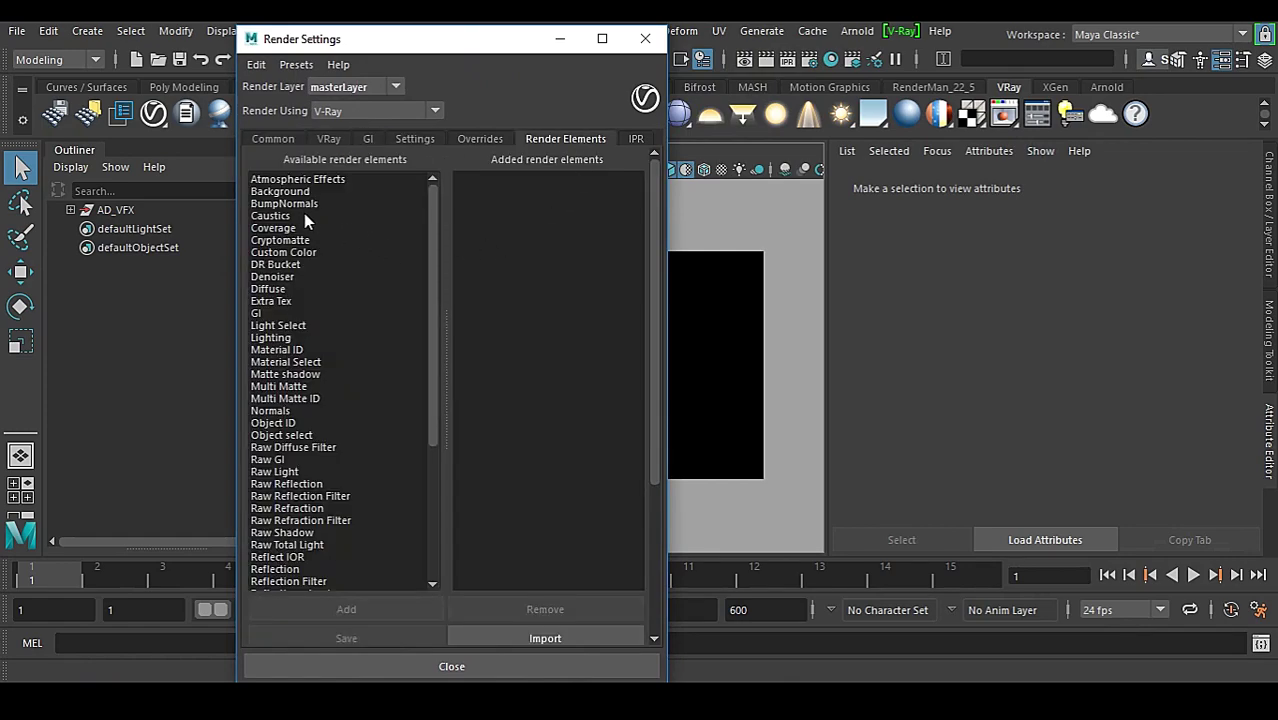
{"action": "left_click", "coordinate": [305, 241]}
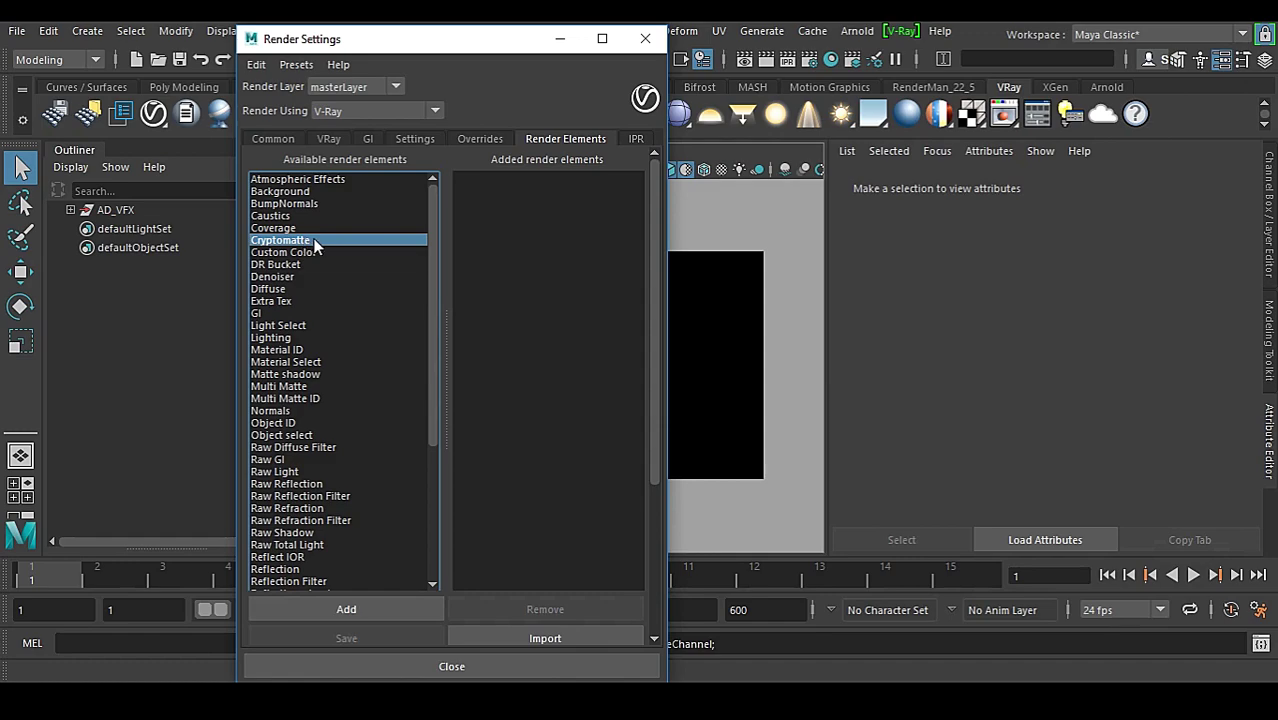
{"action": "double_click", "coordinate": [314, 244]}
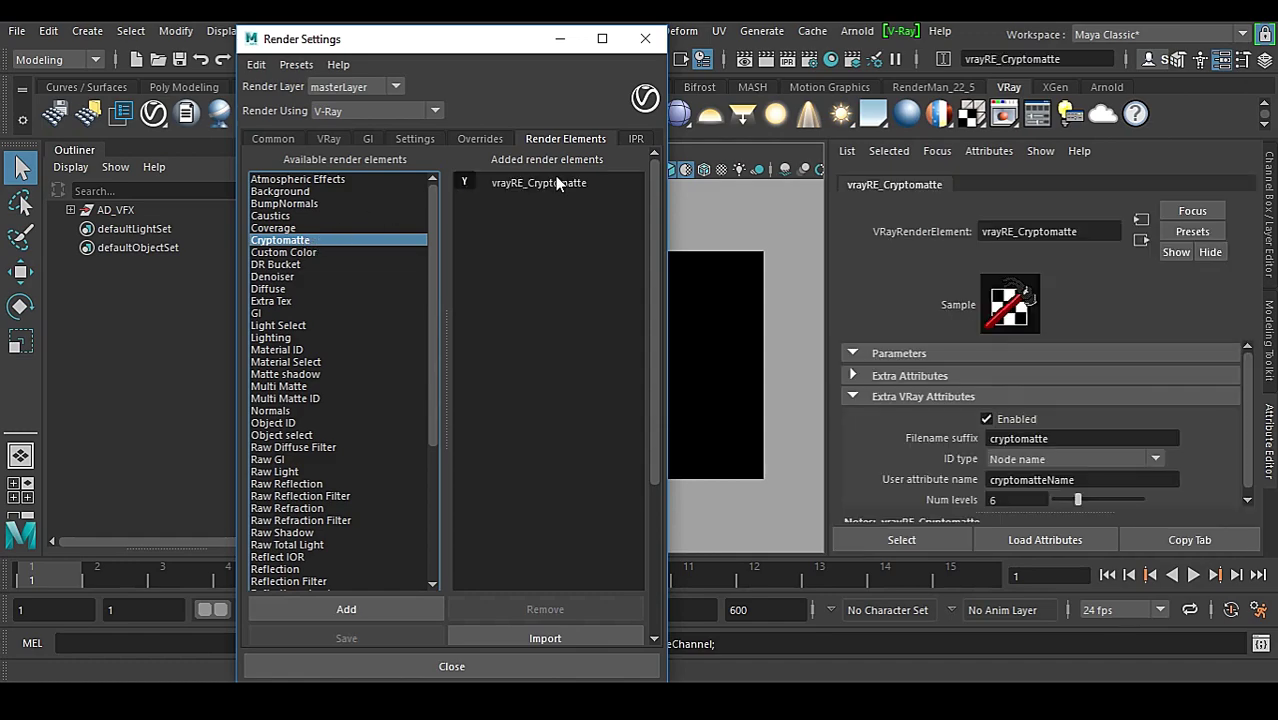
{"action": "left_click", "coordinate": [646, 38]}
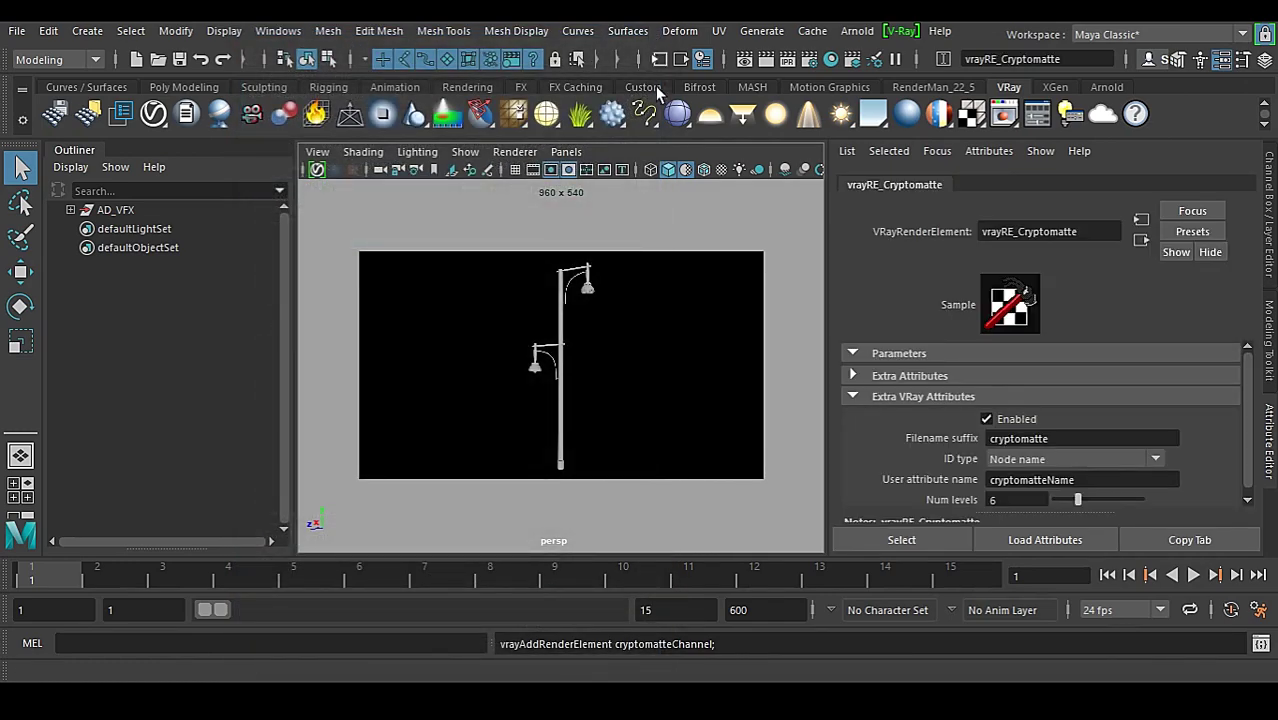
Render the lamp post in the V-Ray frame buffer and view its still-black cryptomatte channel
{"action": "left_click", "coordinate": [1009, 120]}
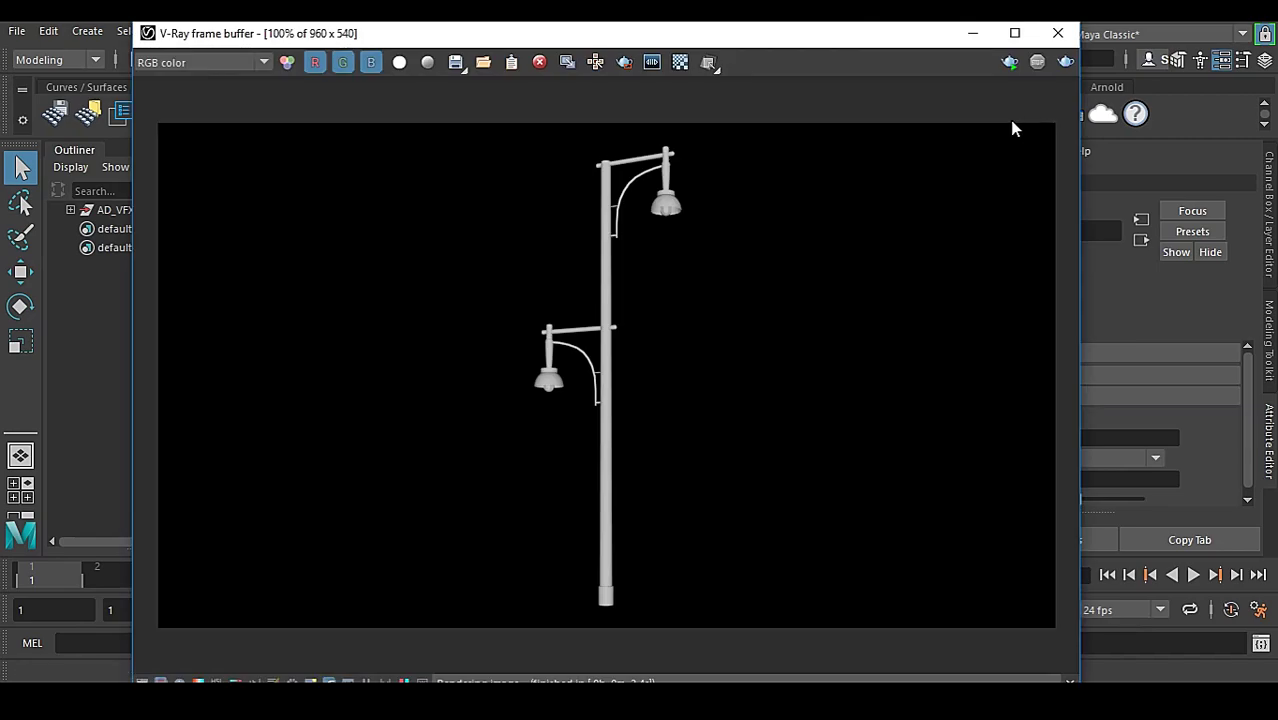
{"action": "left_click", "coordinate": [1067, 62]}
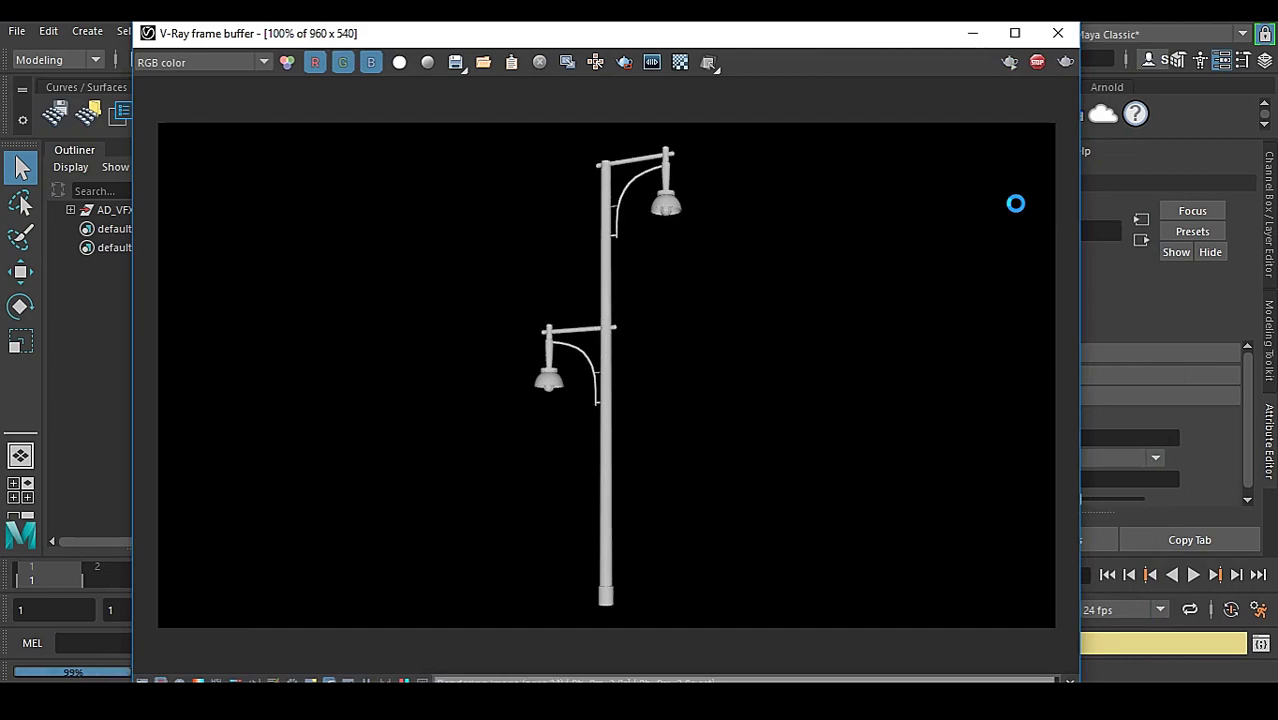
{"action": "left_click", "coordinate": [229, 61]}
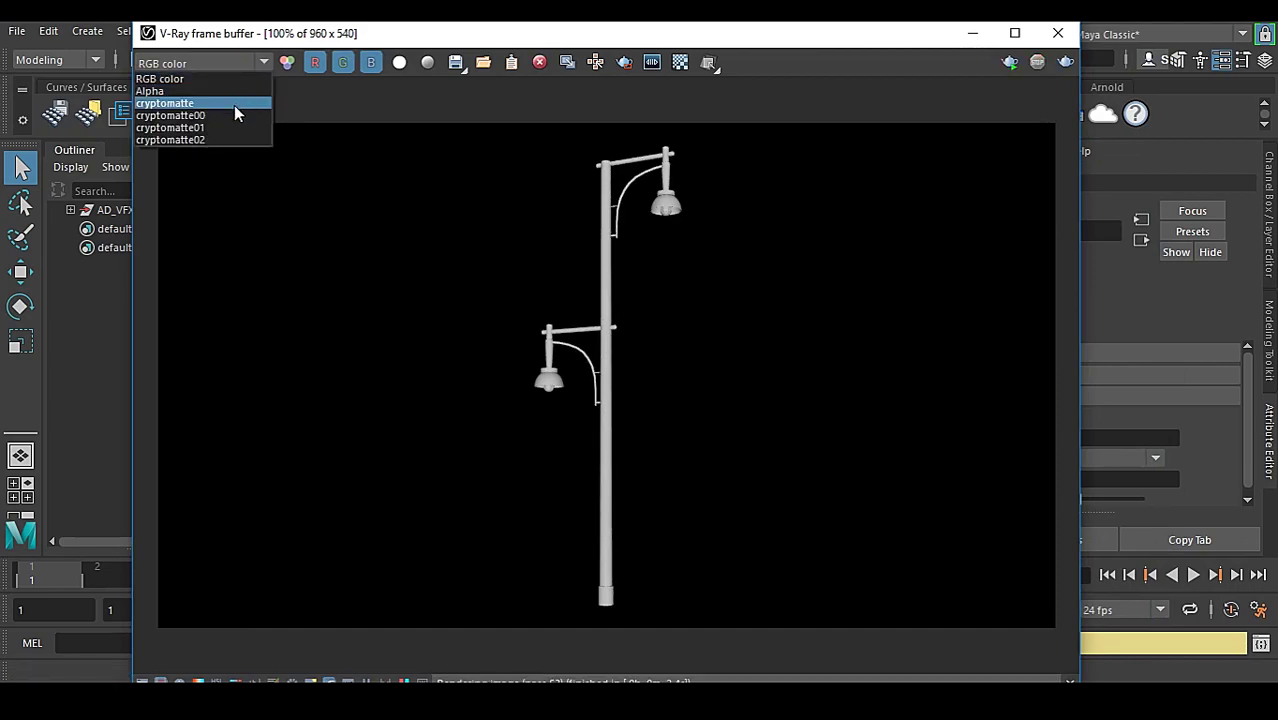
{"action": "left_click", "coordinate": [234, 104]}
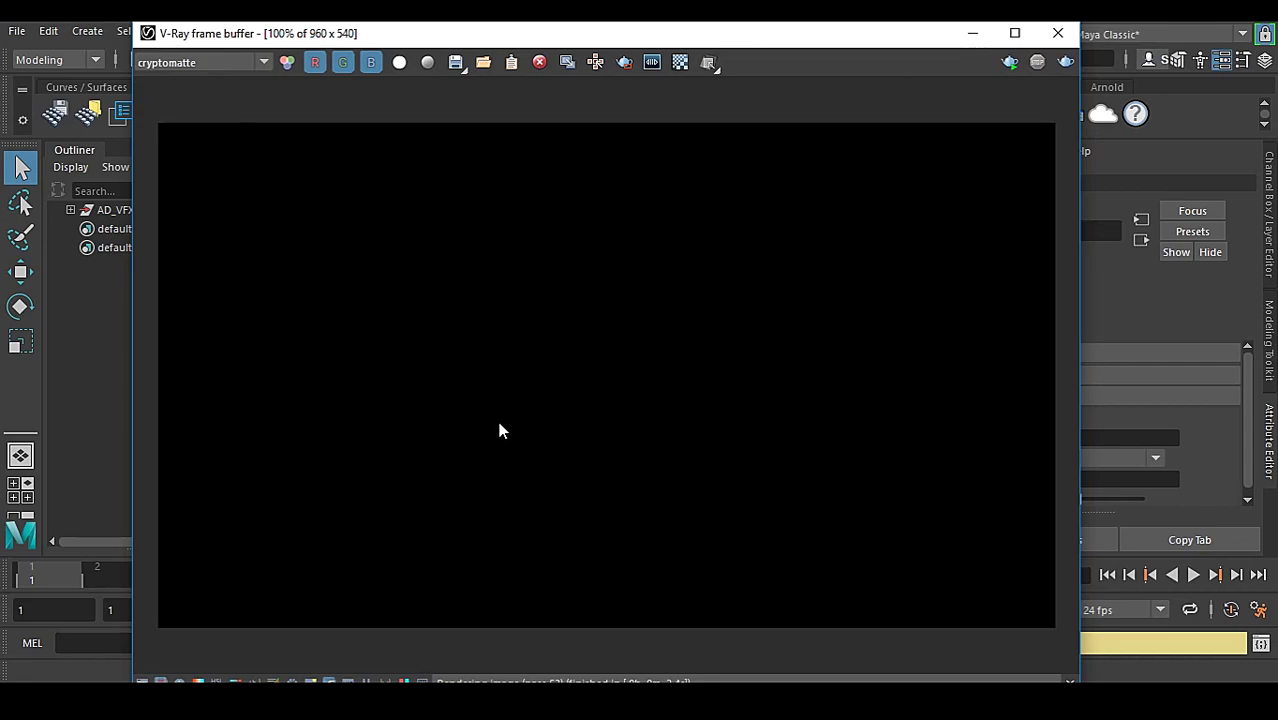
{"action": "left_click", "coordinate": [973, 33]}
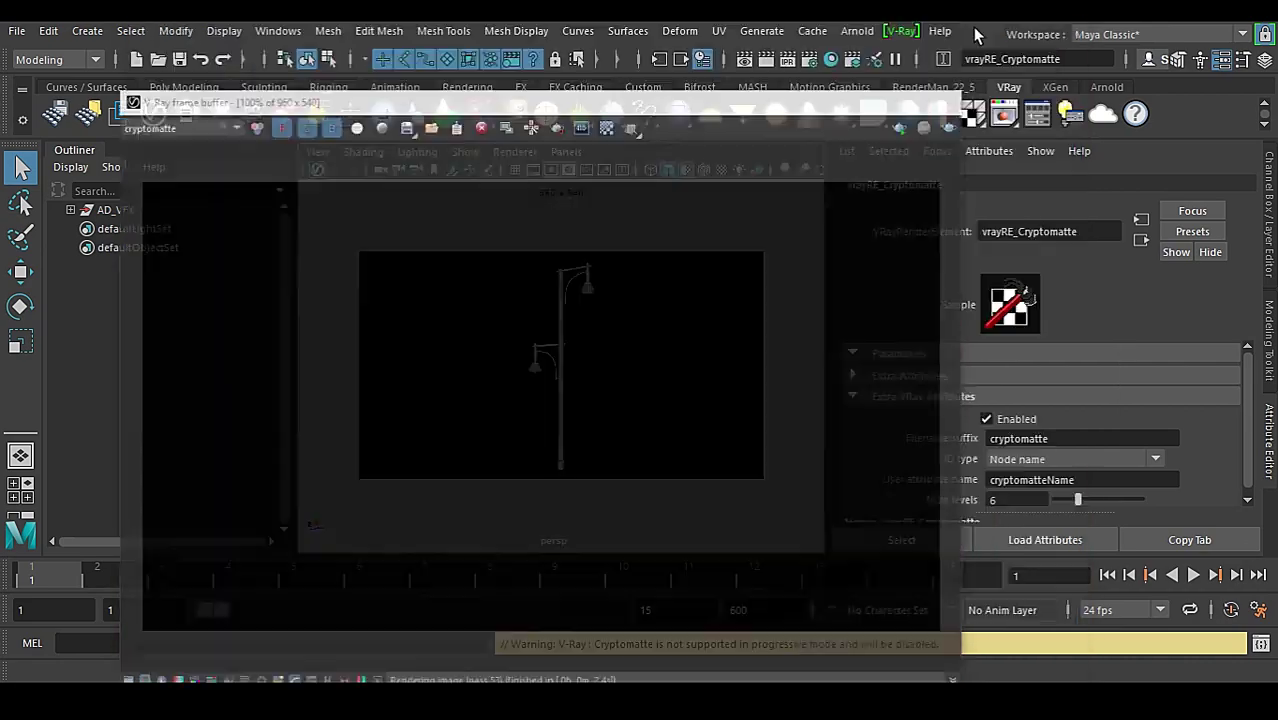
In the VRay tab, change Sampler type from Progressive to Bucket
{"action": "left_click", "coordinate": [809, 59]}
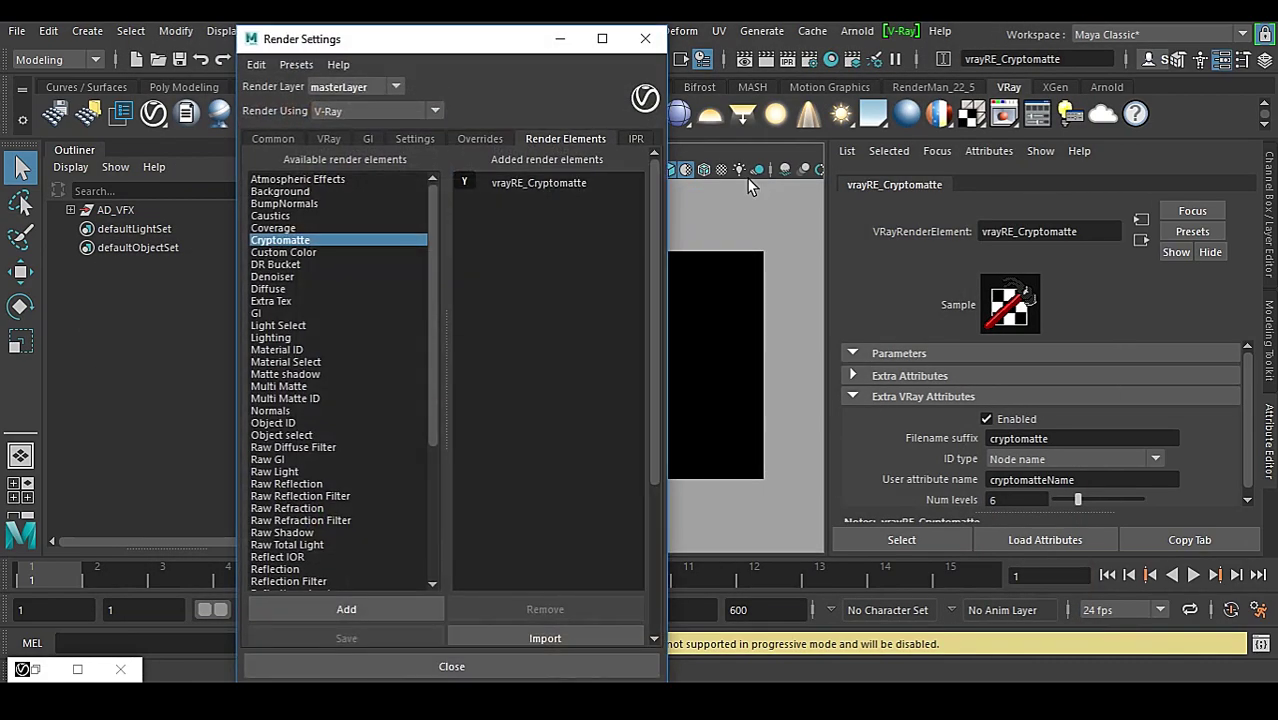
{"action": "left_click", "coordinate": [266, 138]}
{"action": "left_click", "coordinate": [322, 138]}
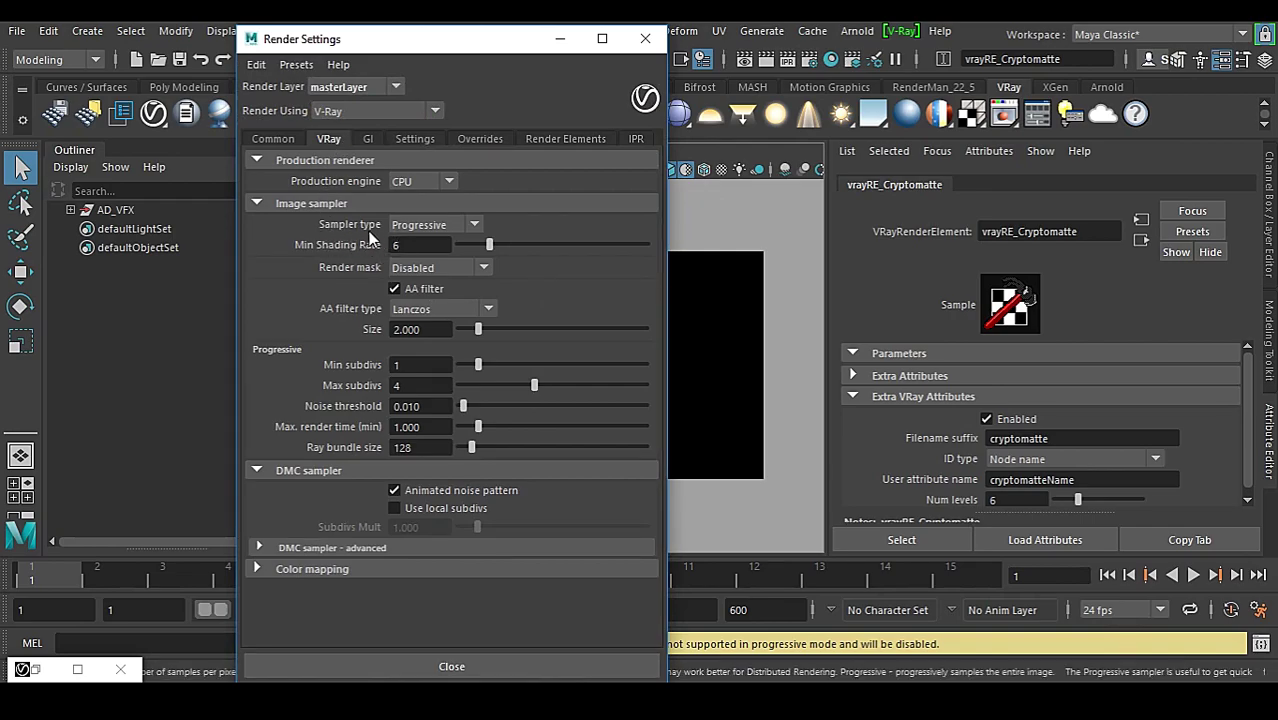
{"action": "left_click", "coordinate": [436, 227]}
{"action": "left_click", "coordinate": [436, 243]}
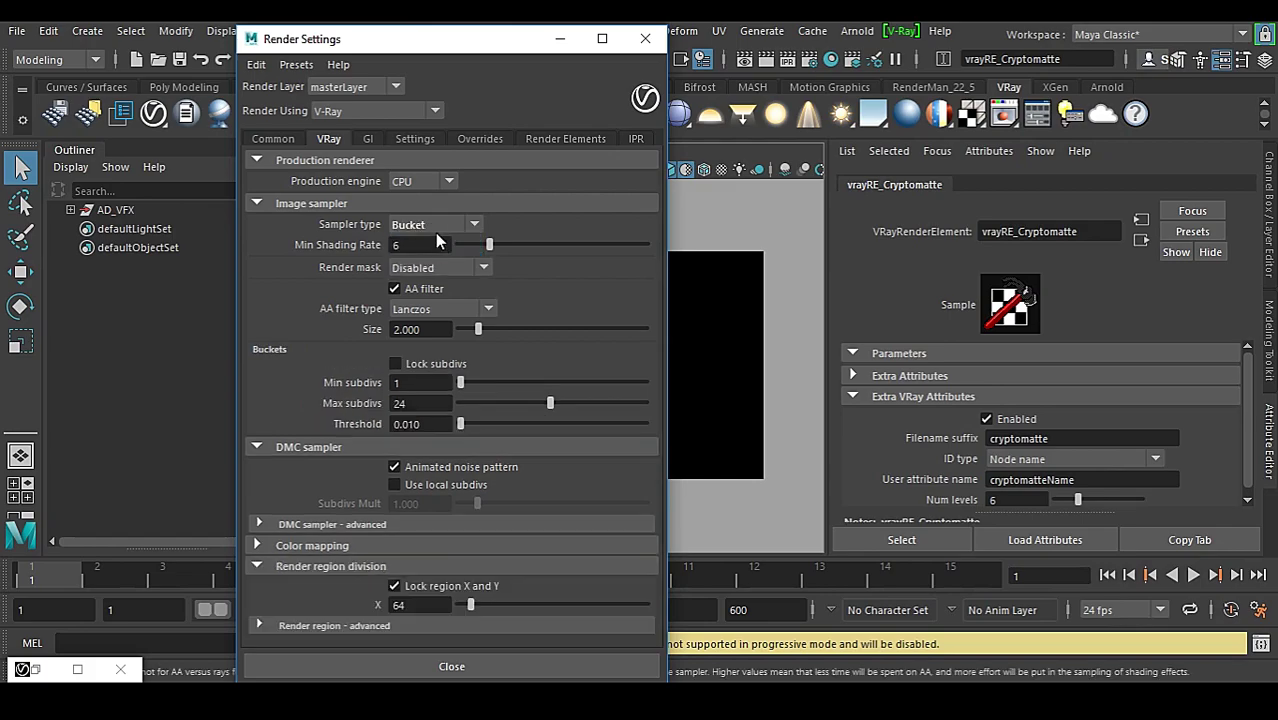
{"action": "left_click", "coordinate": [645, 38]}
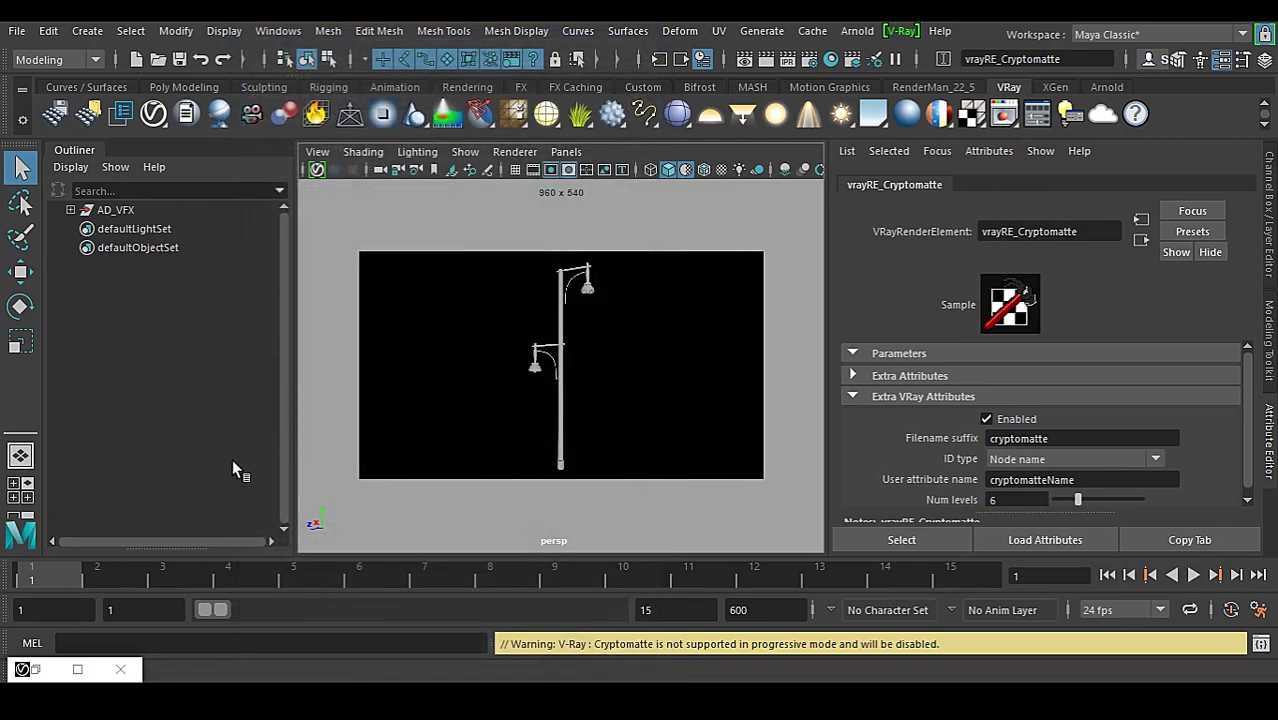
Re-render and compare the RGB color and cryptomatte channels, zooming in on the distinctly coloured lamp parts
{"action": "left_click", "coordinate": [68, 667]}
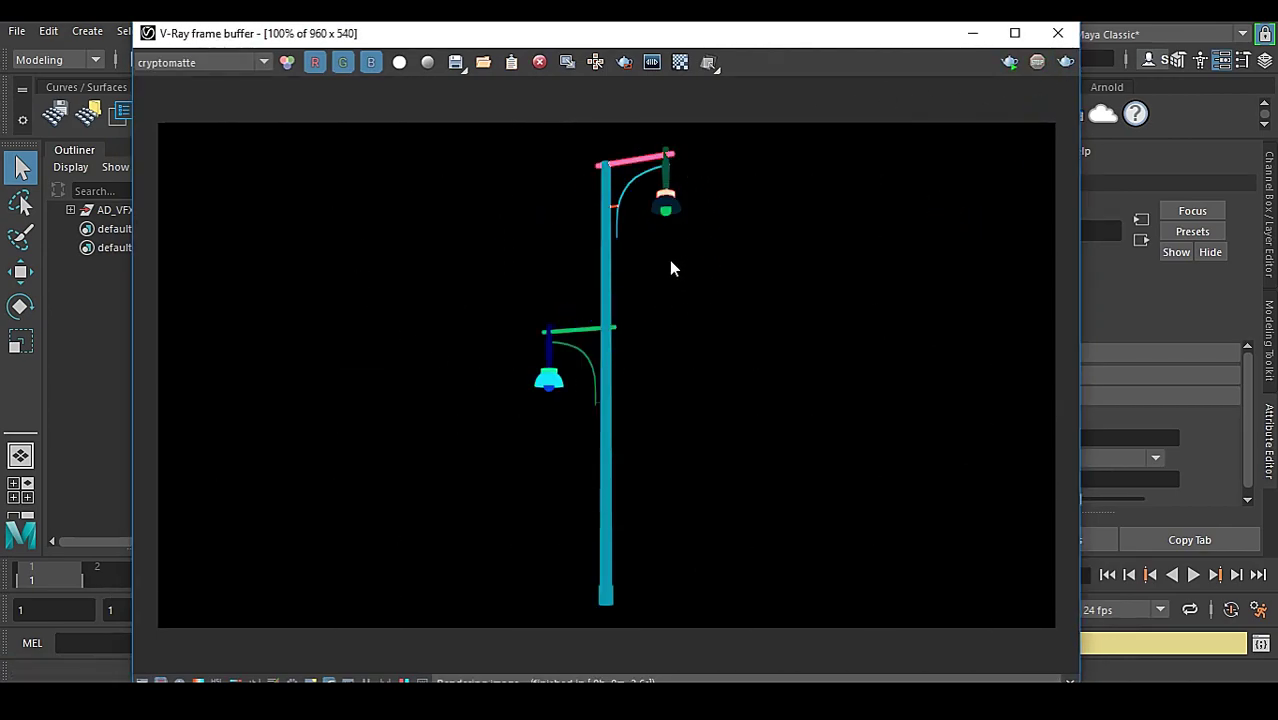
{"action": "left_click", "coordinate": [219, 64]}
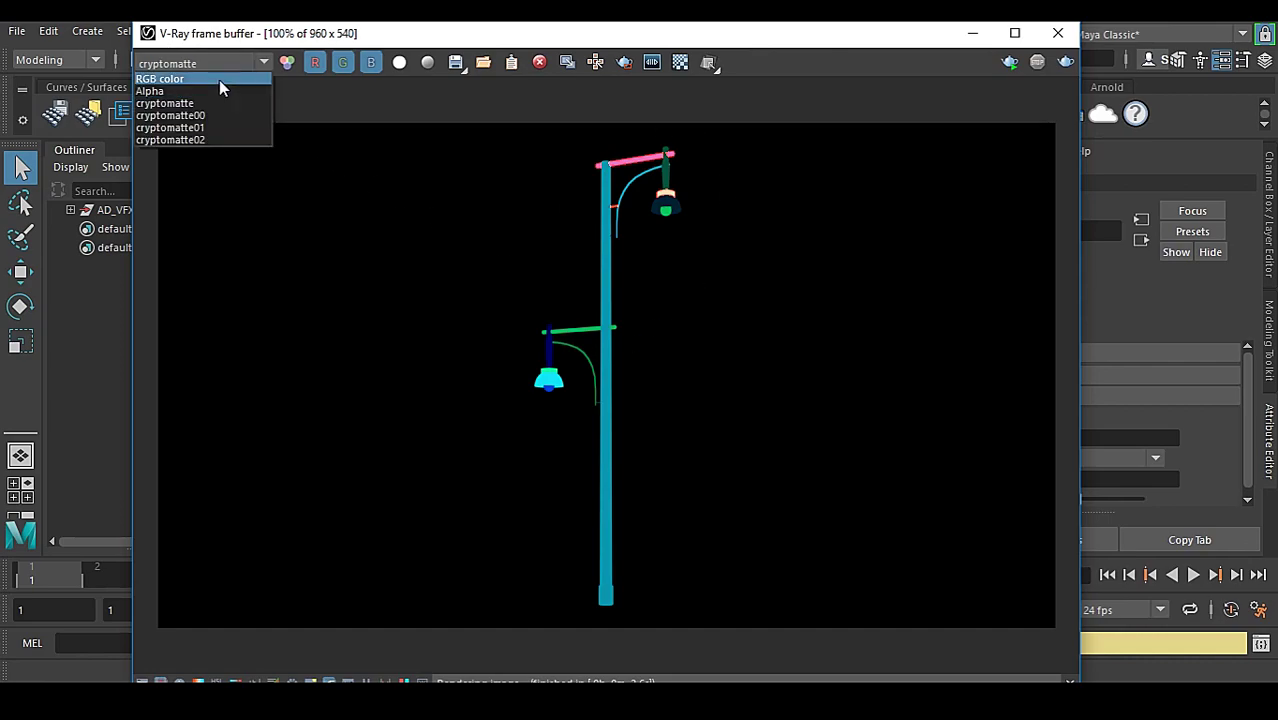
{"action": "left_click", "coordinate": [221, 80]}
{"action": "left_click", "coordinate": [223, 65]}
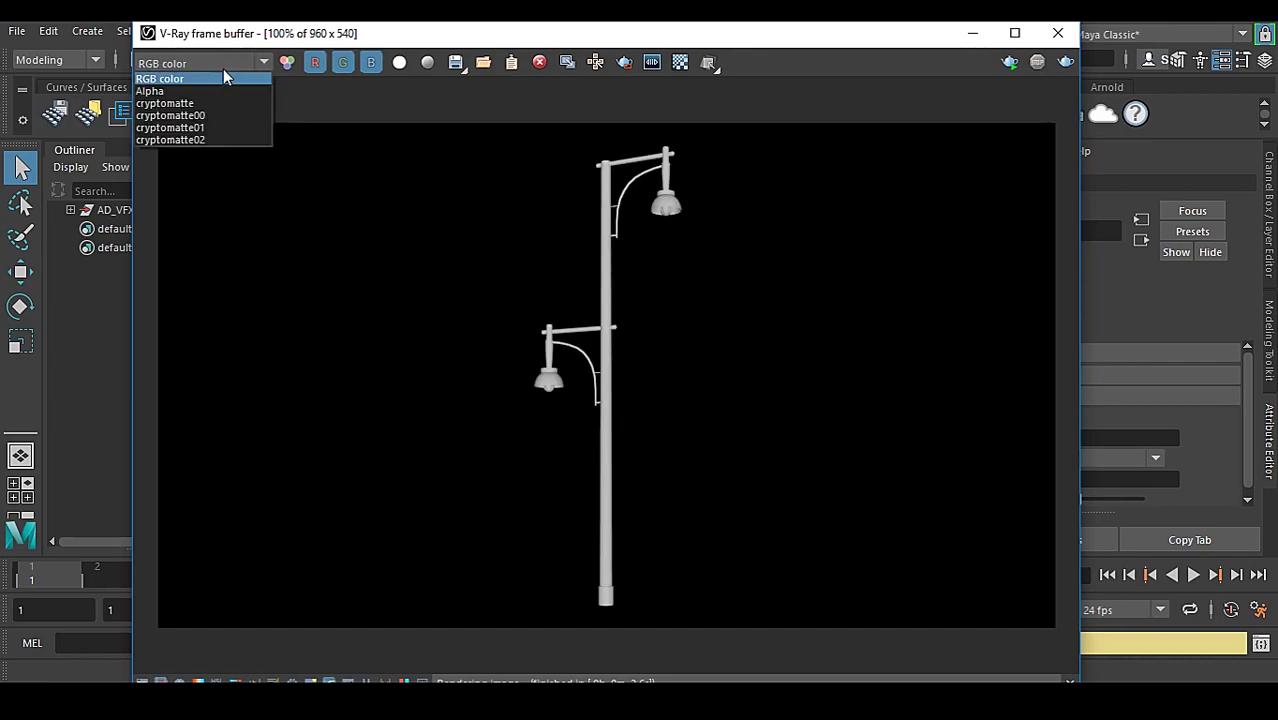
{"action": "left_click", "coordinate": [222, 102]}
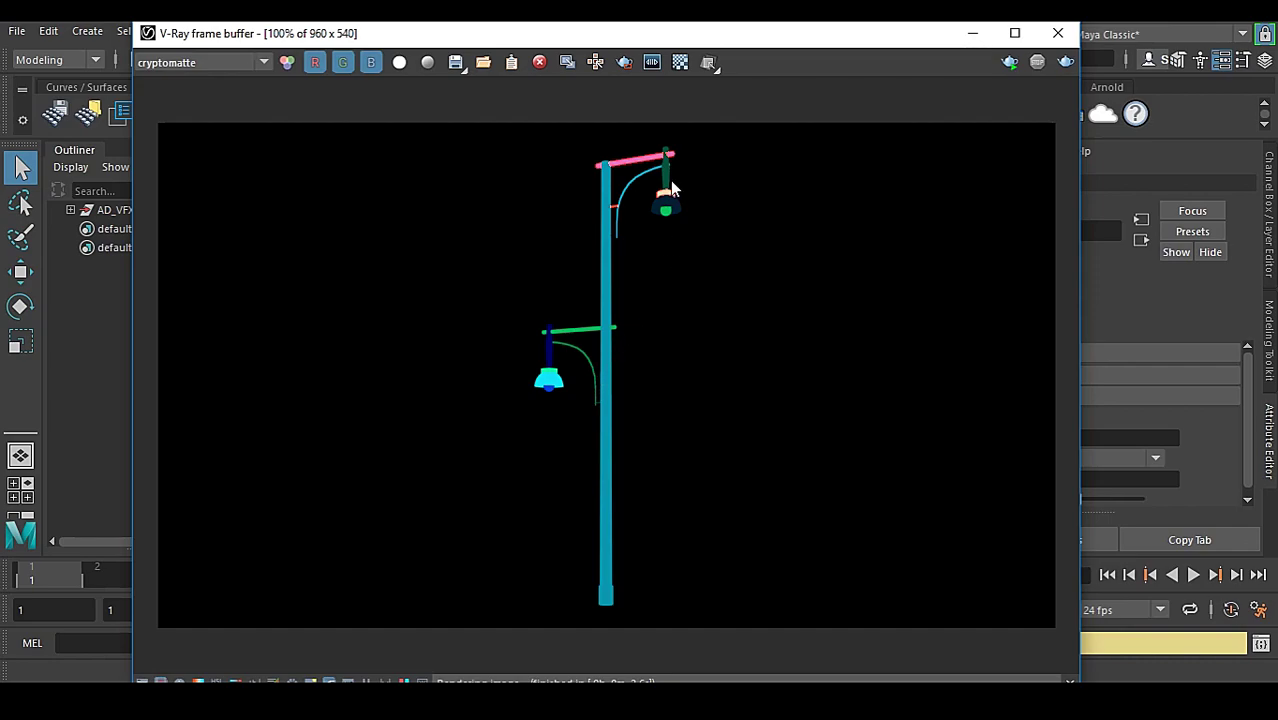
{"action": "scroll", "coordinate": [671, 184], "scroll_direction": "up", "scroll_amount": 1}
{"action": "middle_click_drag", "start_coordinate": [518, 425], "coordinate": [571, 405]}
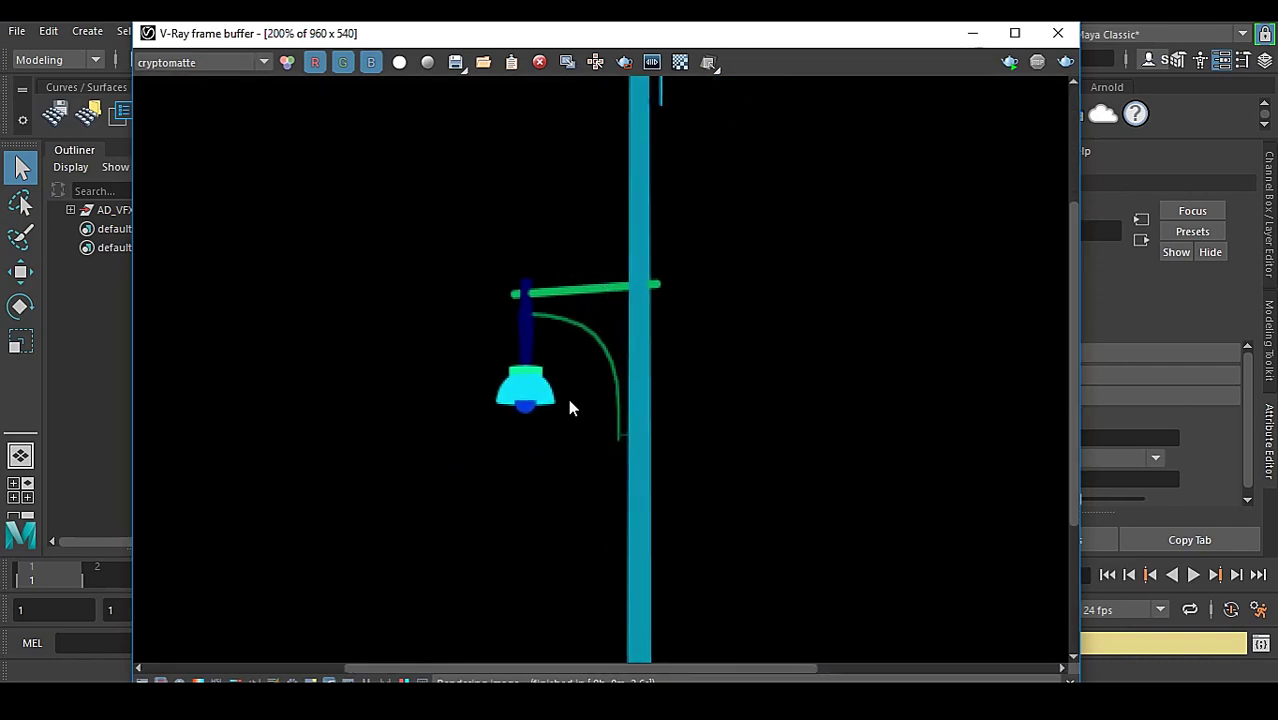
{"action": "scroll", "coordinate": [631, 314], "scroll_direction": "down", "scroll_amount": 1}
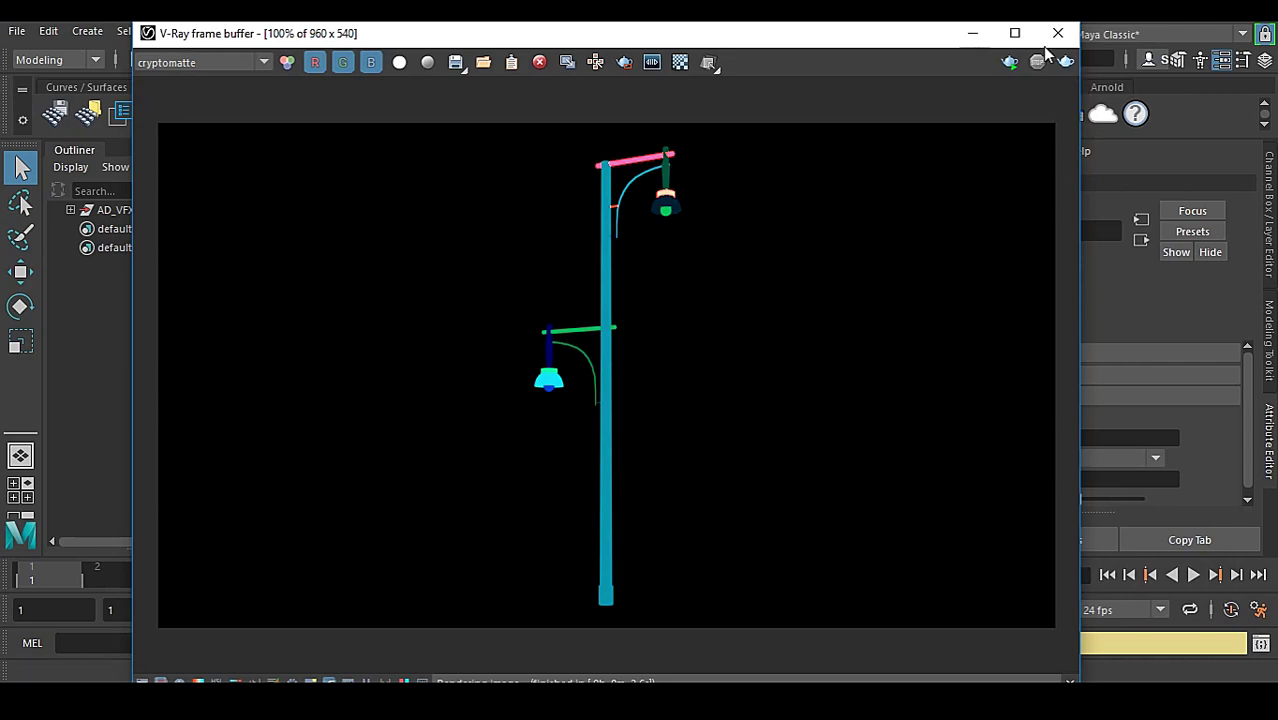
{"action": "left_click", "coordinate": [972, 33]}
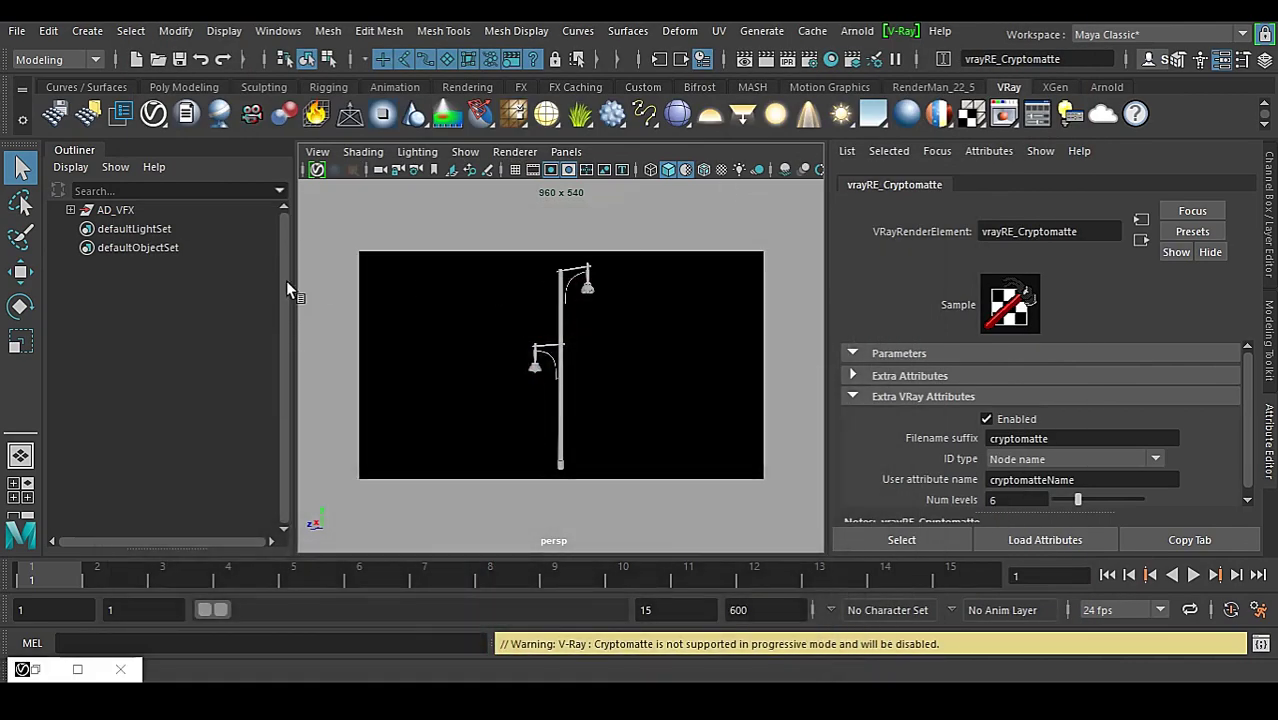
Expand AD_VFX > Pole_Grp in the Outliner and select the Light_Pole_1 group
{"action": "left_click", "coordinate": [71, 210]}
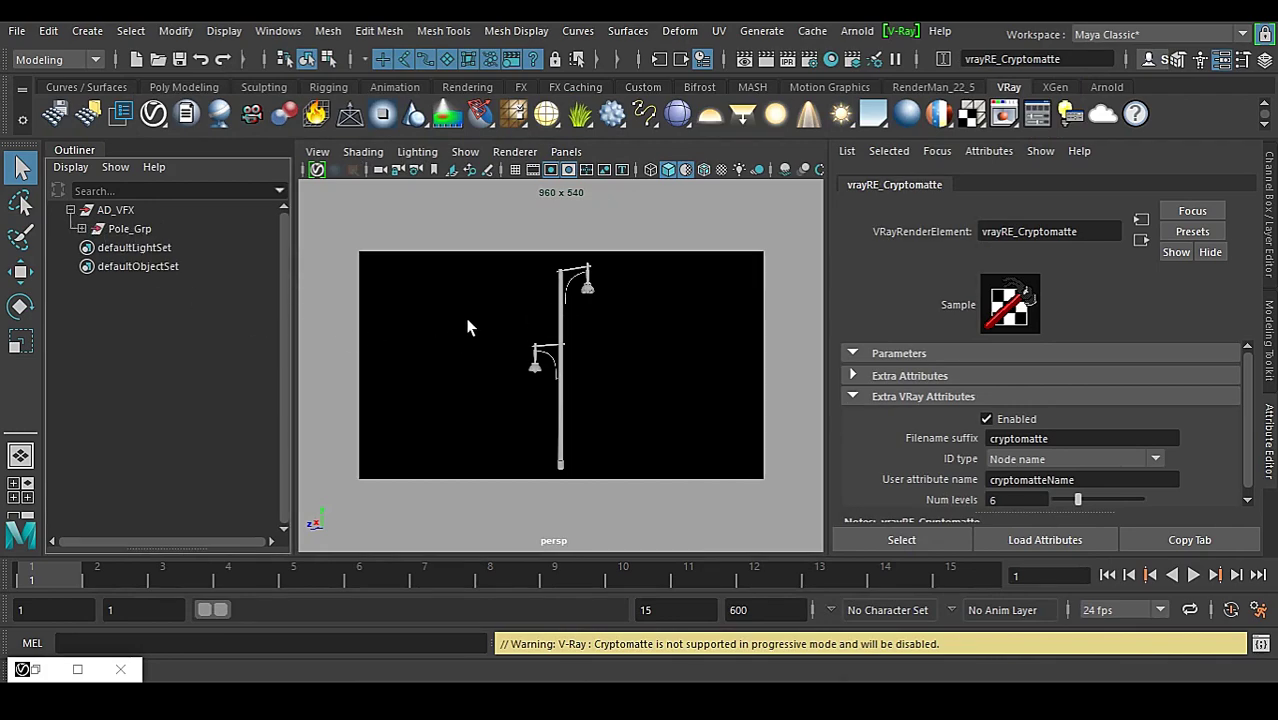
{"action": "left_click", "coordinate": [81, 229]}
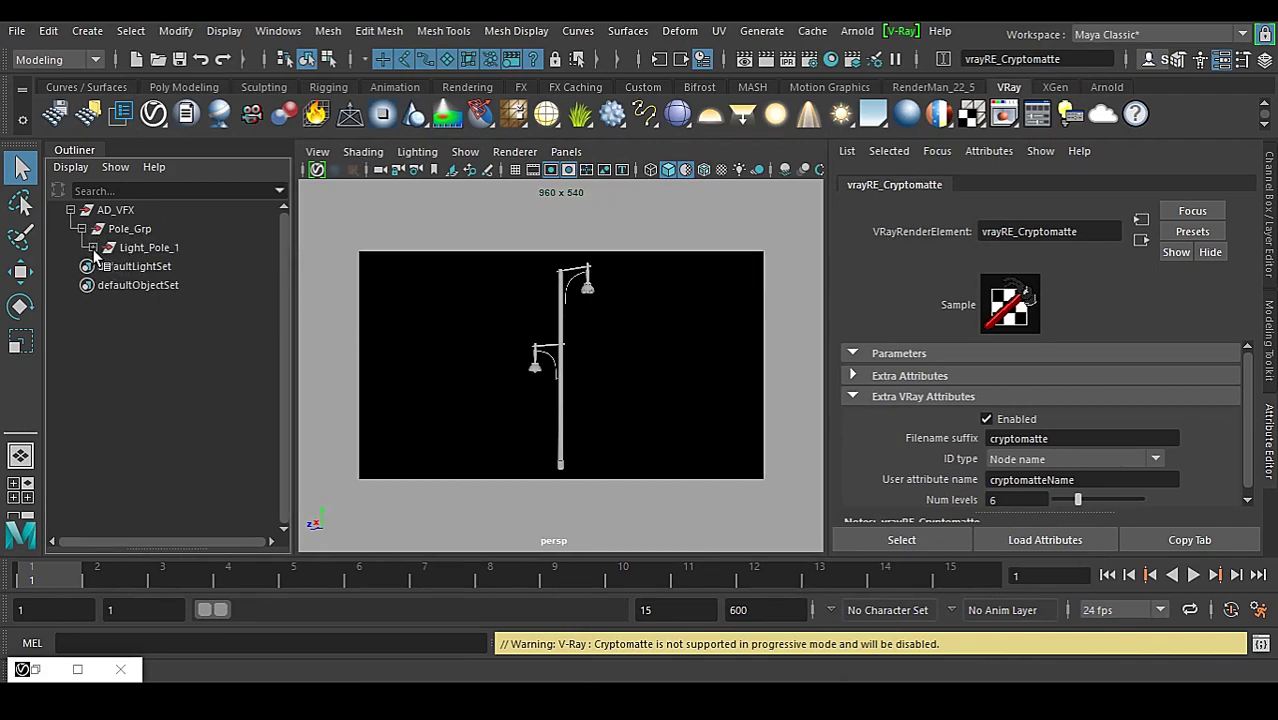
{"action": "left_click", "coordinate": [93, 247]}
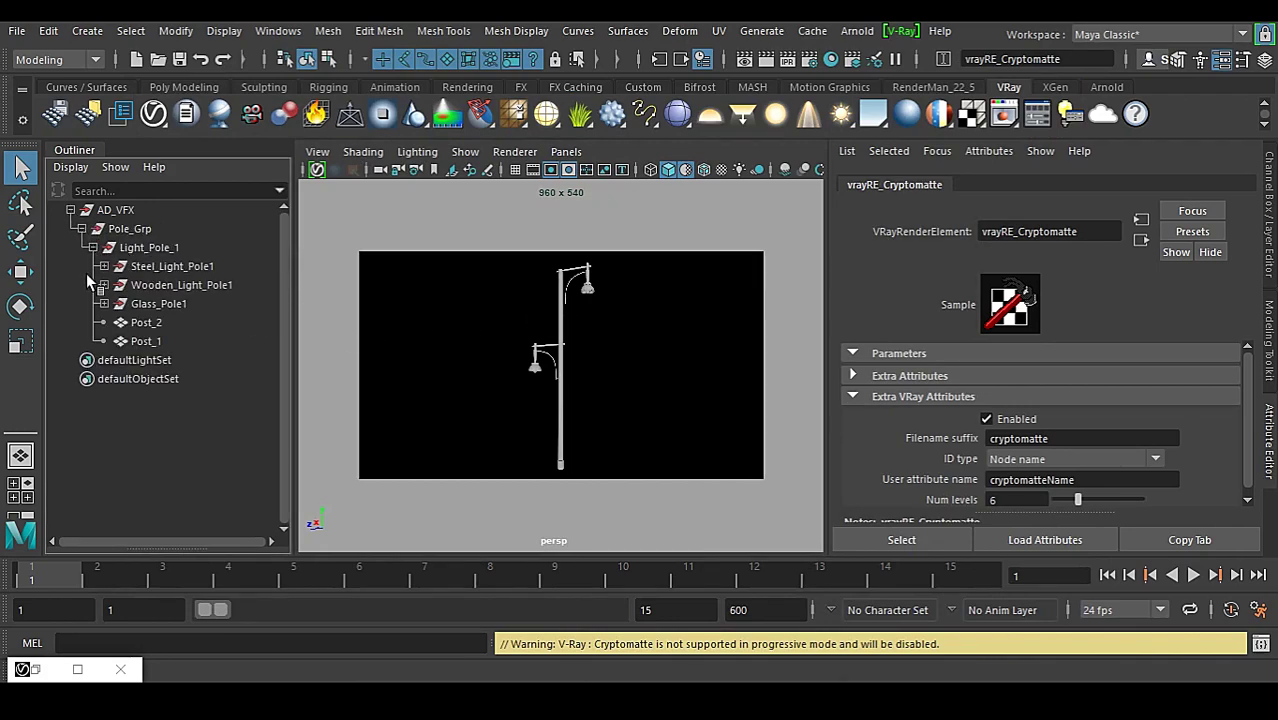
{"action": "left_click", "coordinate": [150, 248]}
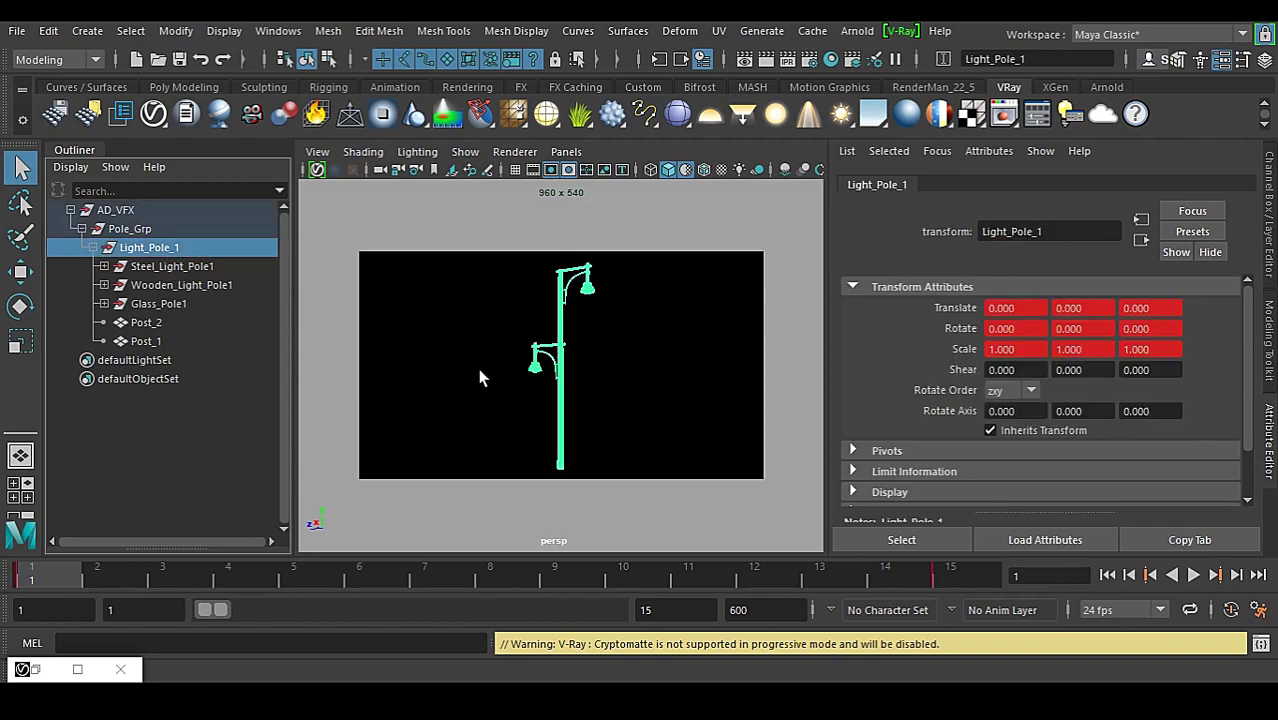
Duplicate Light_Pole_1 as Light_Pole_11 and move the copy beside it to X -18.792
{"action": "key", "text": "ctrl+d"}
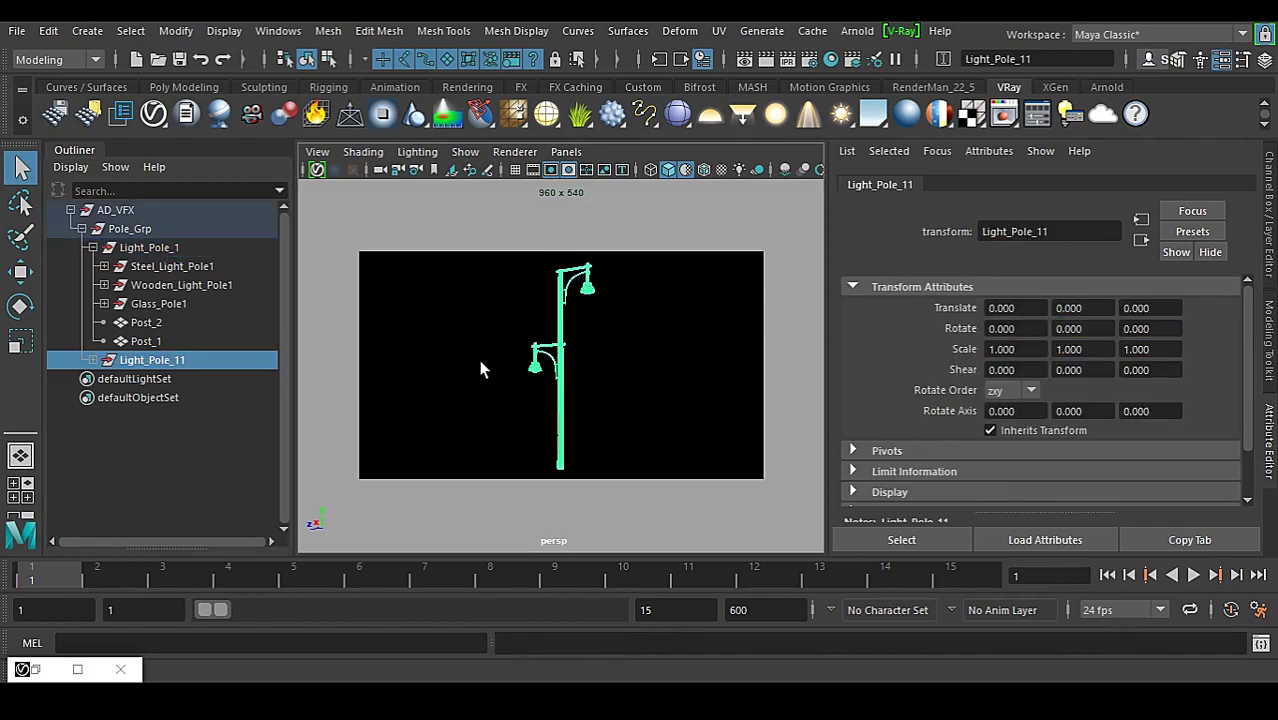
{"action": "key", "text": "w"}
{"action": "left_click_drag", "start_coordinate": [510, 496], "coordinate": [556, 452]}
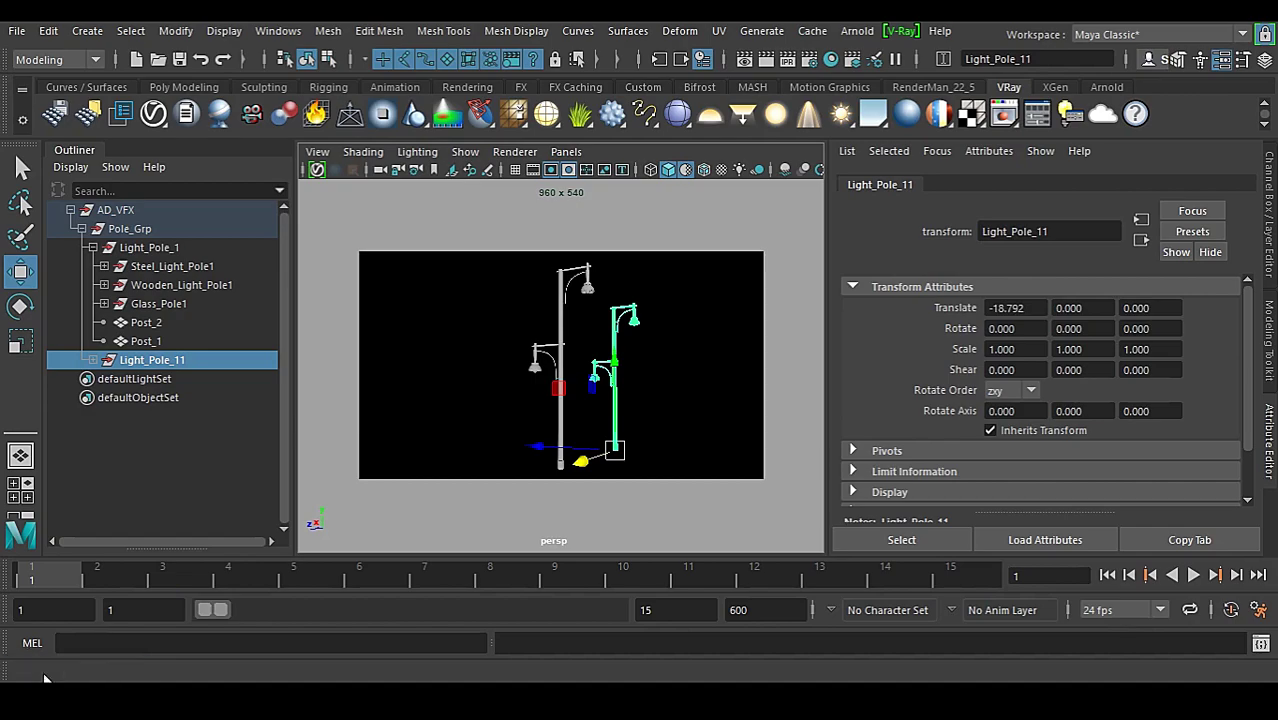
{"action": "left_click", "coordinate": [77, 669]}
Render both poles and inspect the cryptomatte, where the duplicate's parts match the original's colours
{"action": "left_click", "coordinate": [1066, 62]}
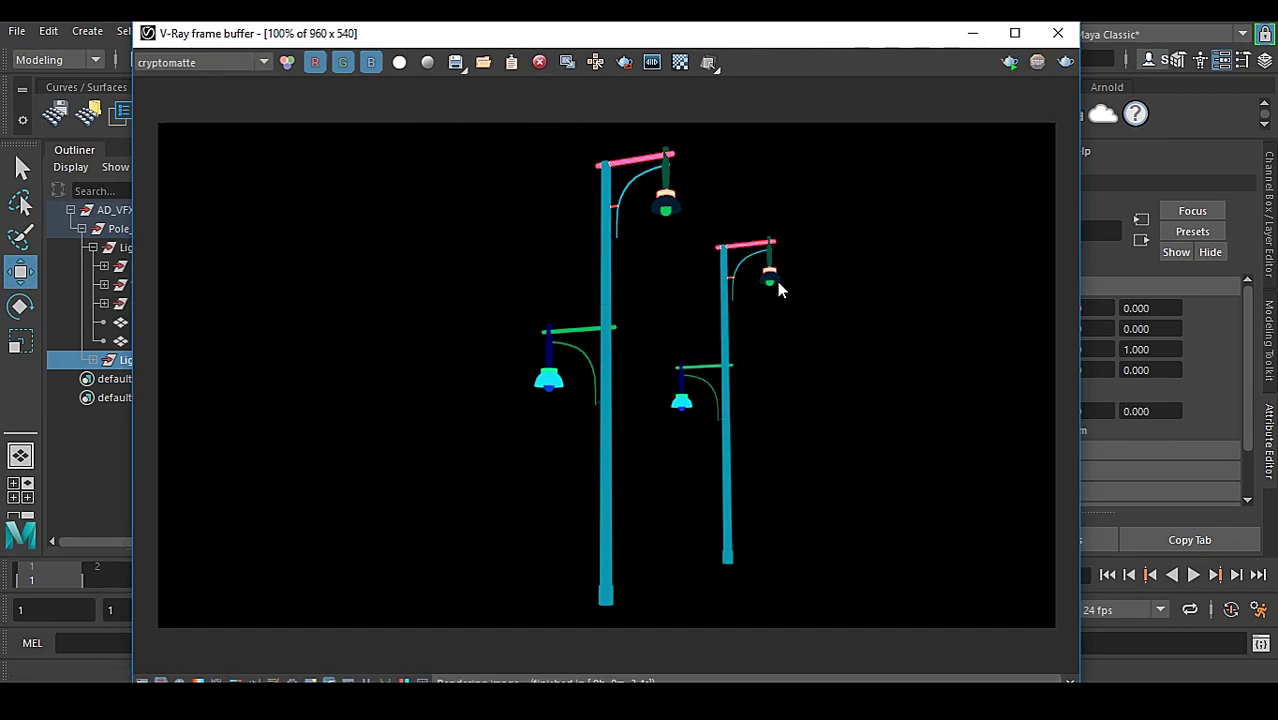
{"action": "scroll", "coordinate": [693, 428], "scroll_direction": "up", "scroll_amount": 1}
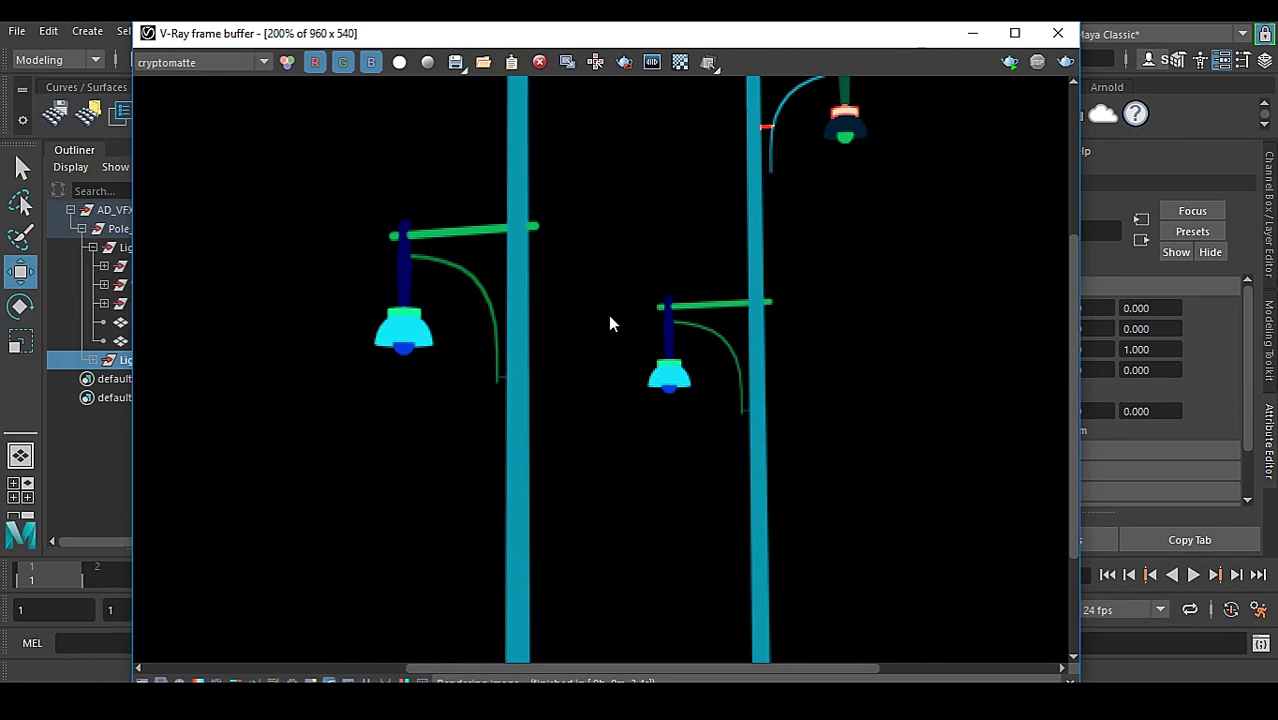
{"action": "middle_click_drag", "start_coordinate": [659, 135], "coordinate": [534, 528]}
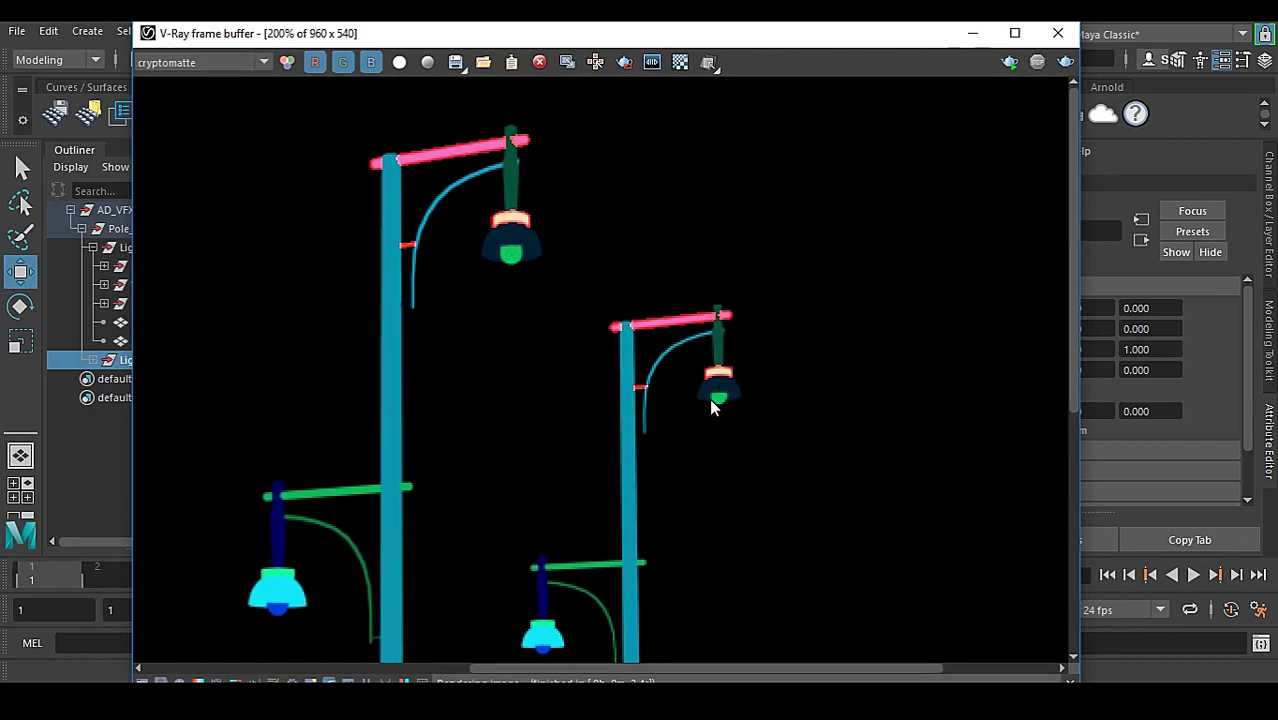
{"action": "middle_click_drag", "start_coordinate": [521, 578], "coordinate": [717, 438]}
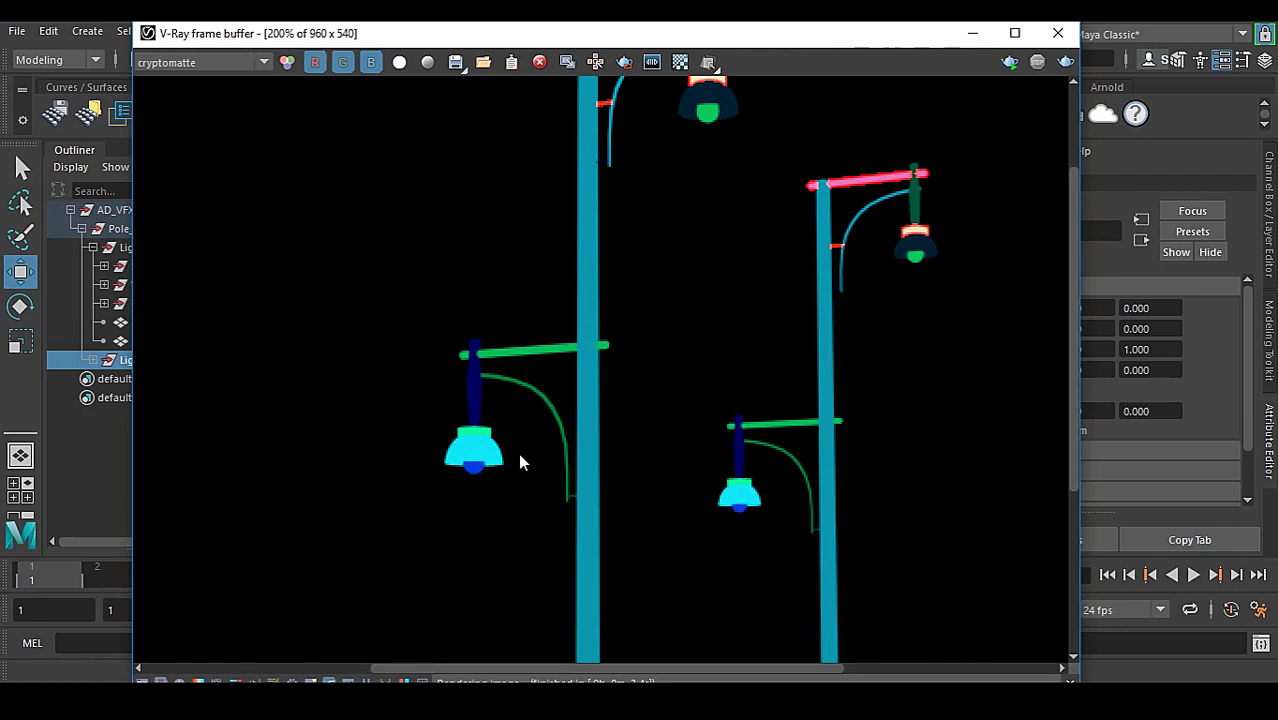
{"action": "middle_click_drag", "start_coordinate": [748, 321], "coordinate": [645, 466]}
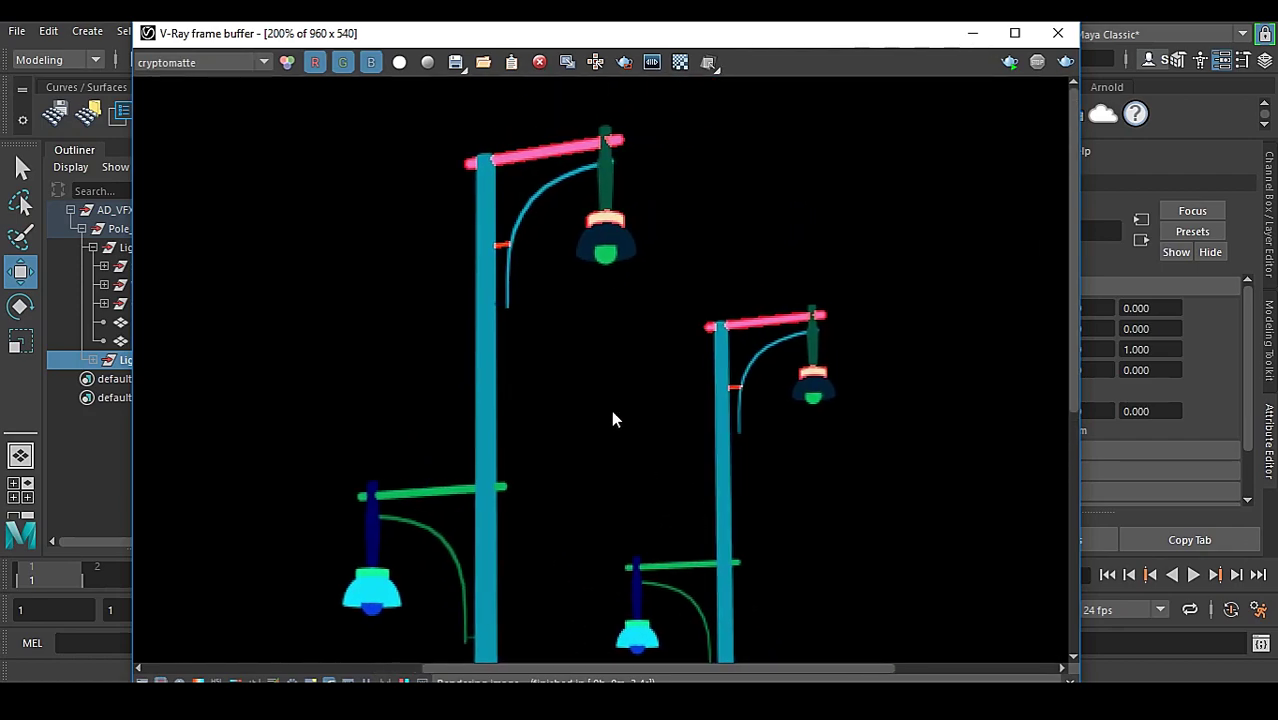
{"action": "middle_click_drag", "start_coordinate": [757, 570], "coordinate": [719, 391]}
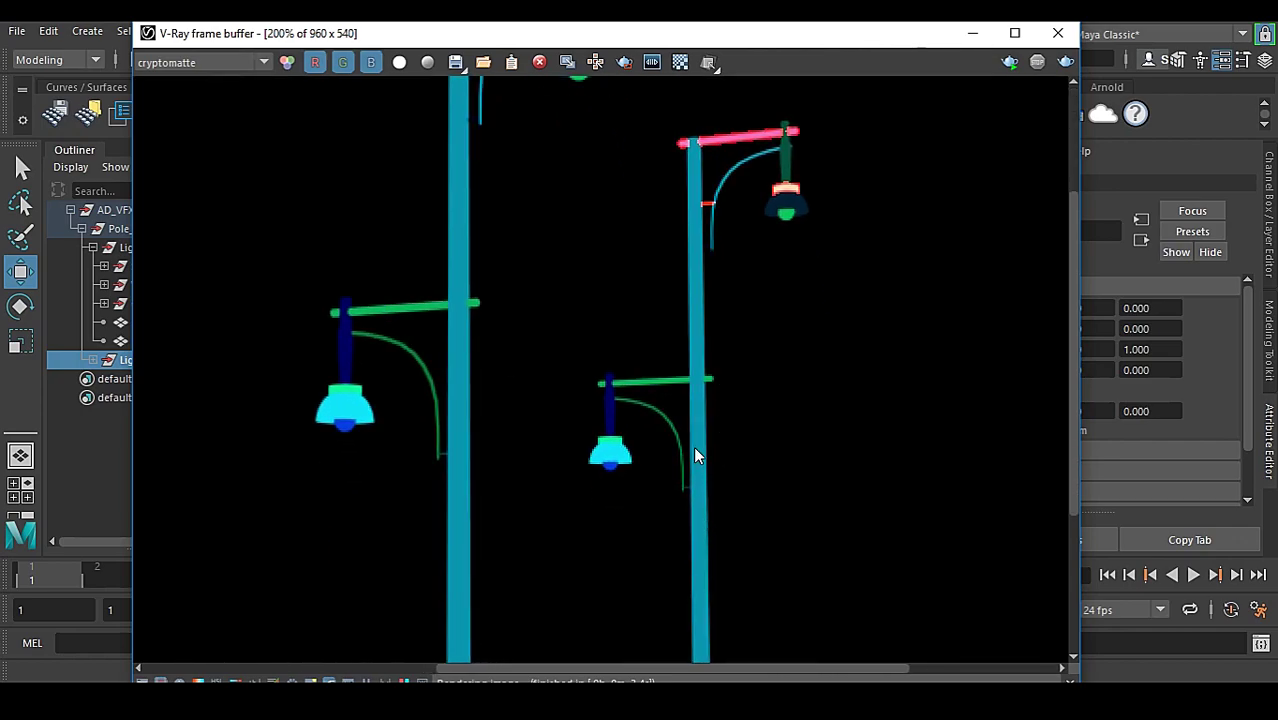
{"action": "scroll", "coordinate": [858, 268], "scroll_direction": "down", "scroll_amount": 2}
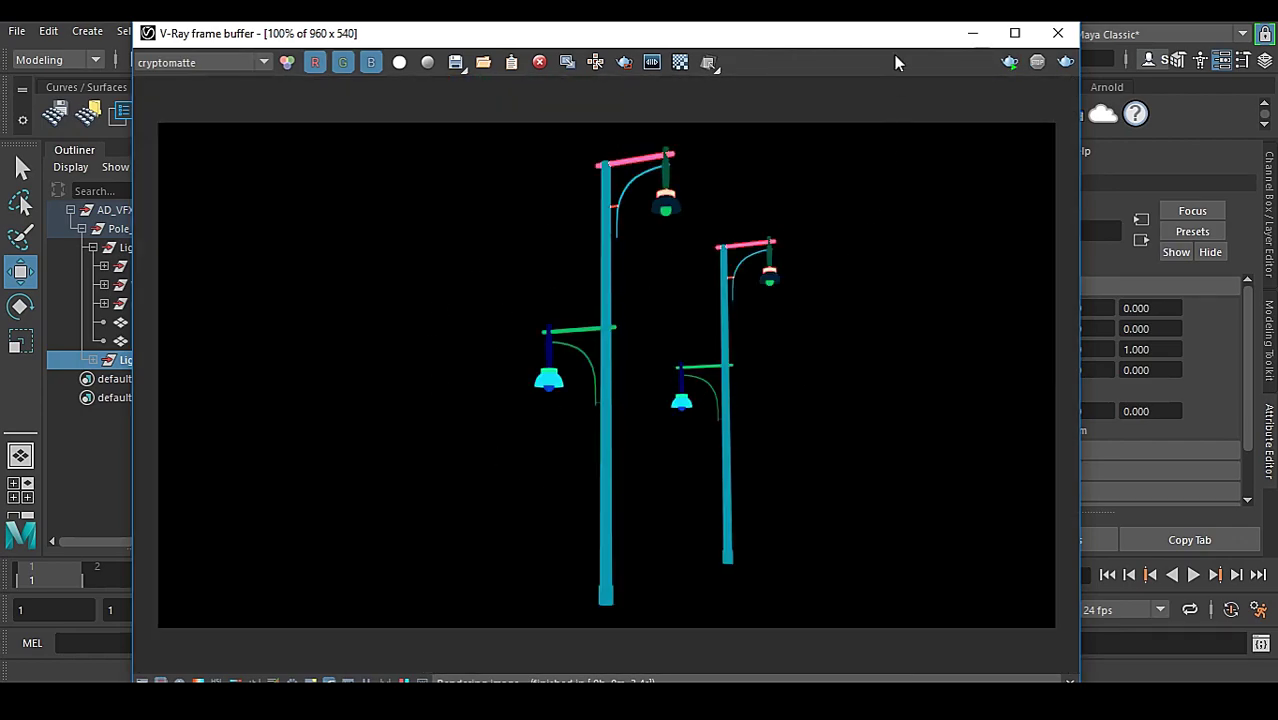
{"action": "left_click_drag", "start_coordinate": [895, 38], "coordinate": [625, 240]}
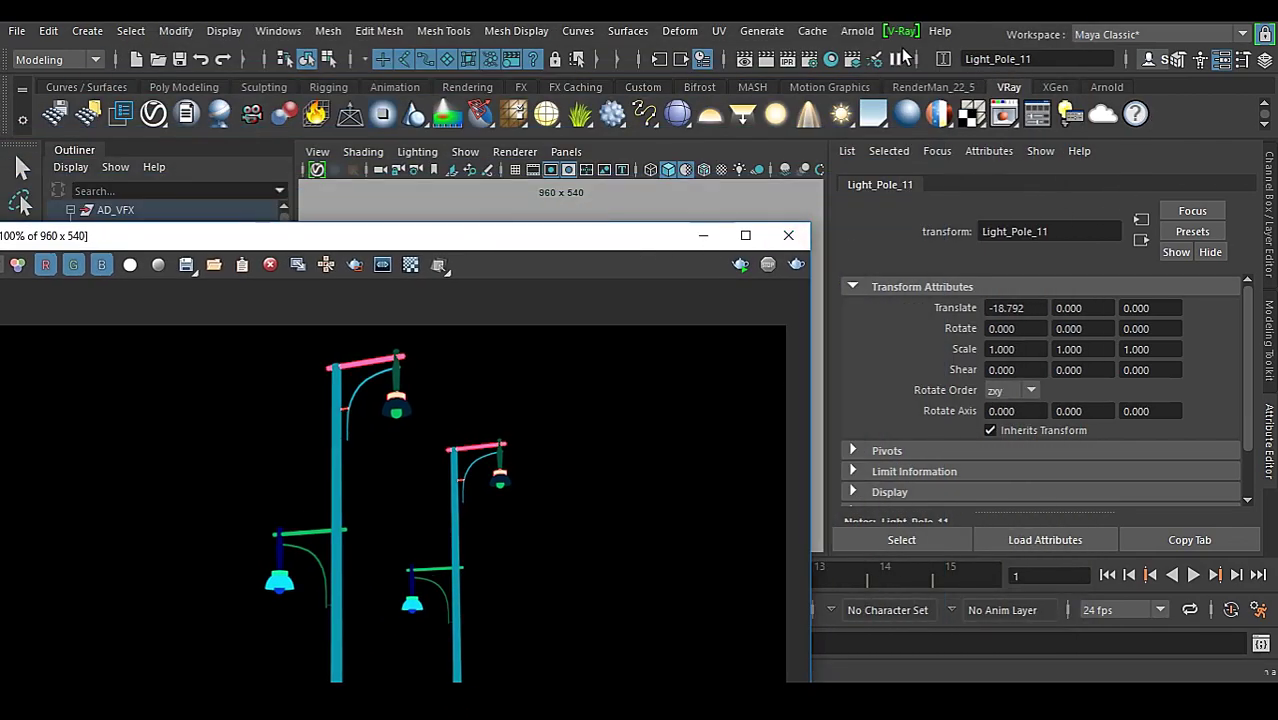
Load vrayRE_Cryptomatte's attributes, ID type Node name, into the Attribute Editor from Render Elements
{"action": "left_click", "coordinate": [831, 59]}
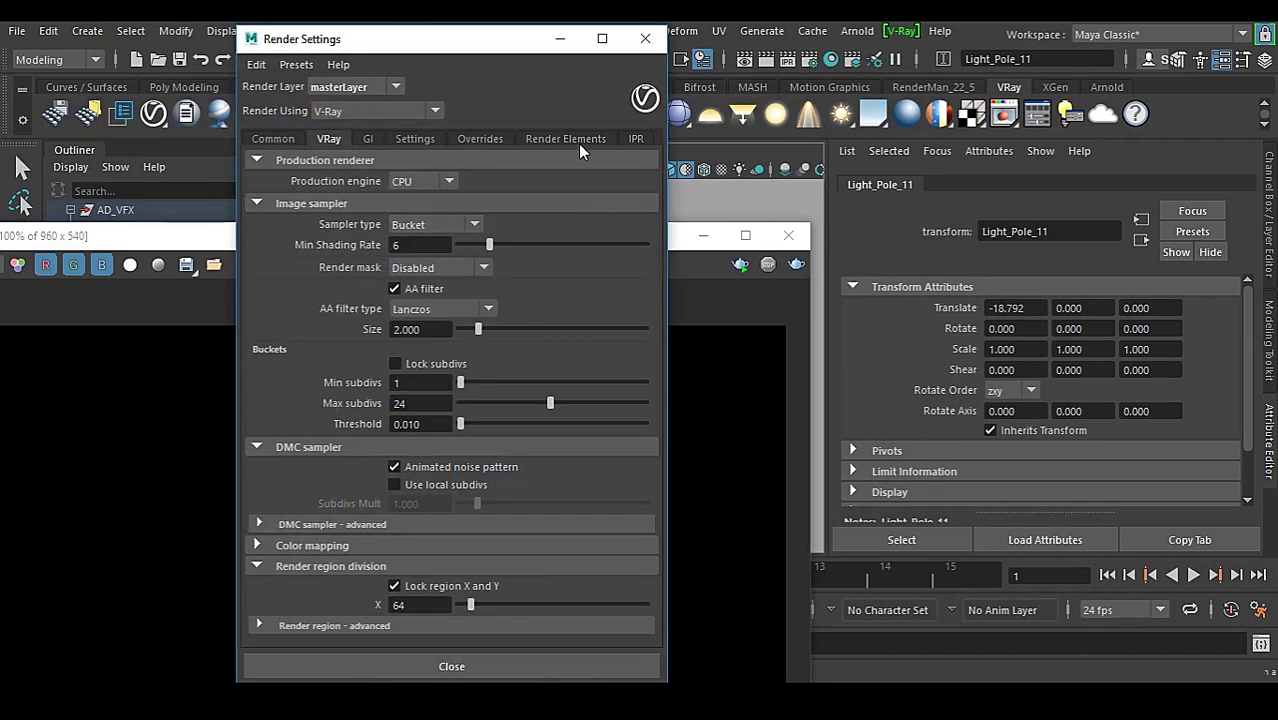
{"action": "left_click", "coordinate": [566, 139]}
{"action": "left_click", "coordinate": [565, 183]}
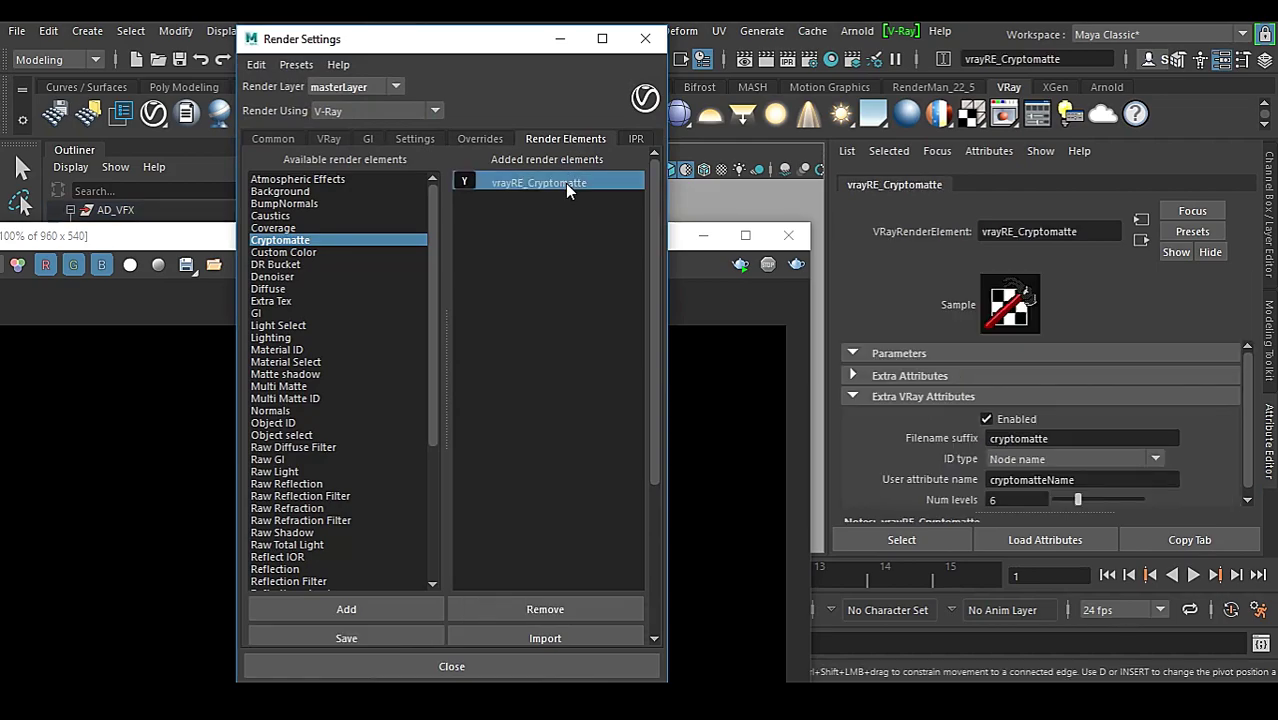
{"action": "left_click", "coordinate": [645, 38]}
{"action": "left_click_drag", "start_coordinate": [617, 236], "coordinate": [671, 47]}
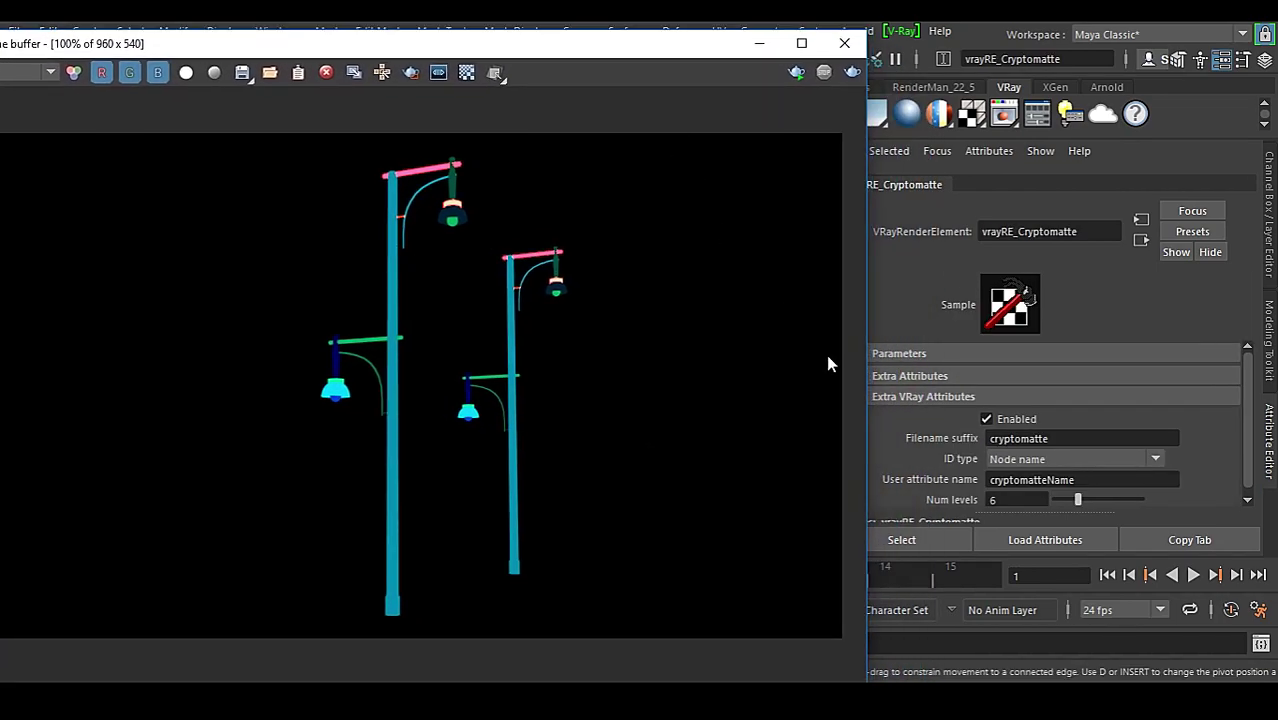
Set ID type to Node name with hierarchy, re-render, and inspect the distinct colours per pole group
{"action": "left_click", "coordinate": [1058, 460]}
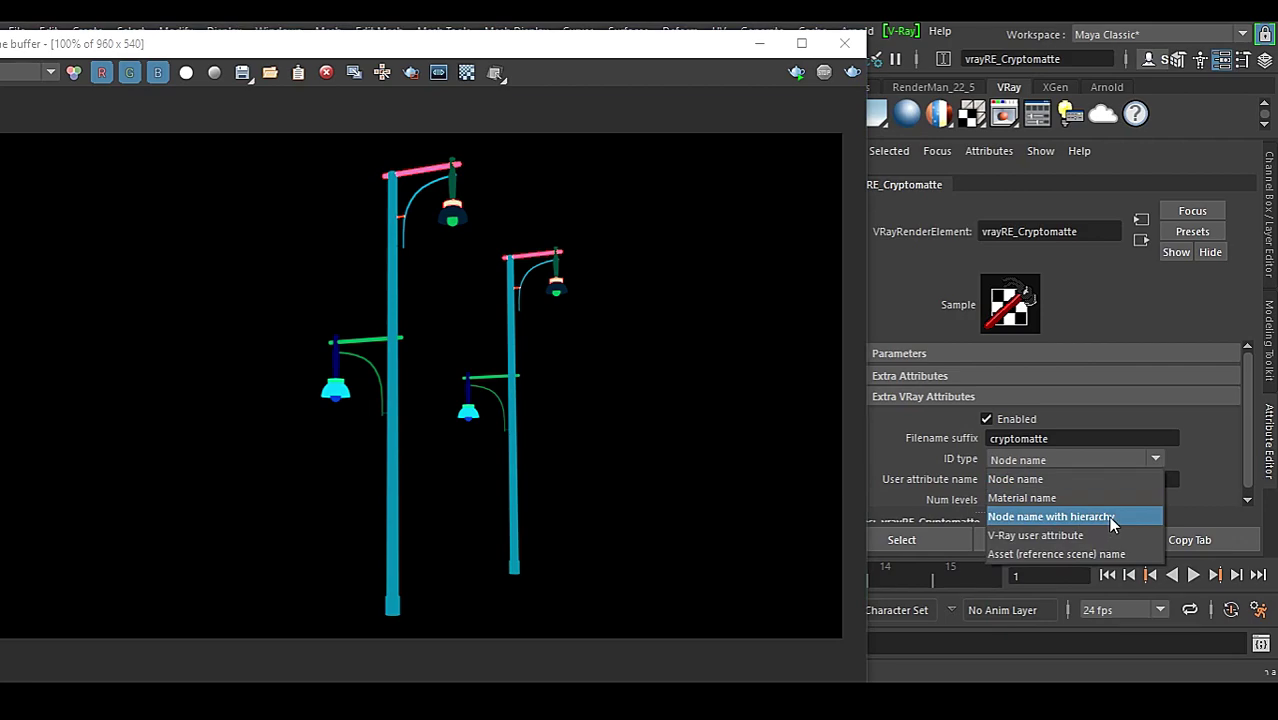
{"action": "left_click", "coordinate": [1095, 517]}
{"action": "left_click", "coordinate": [852, 76]}
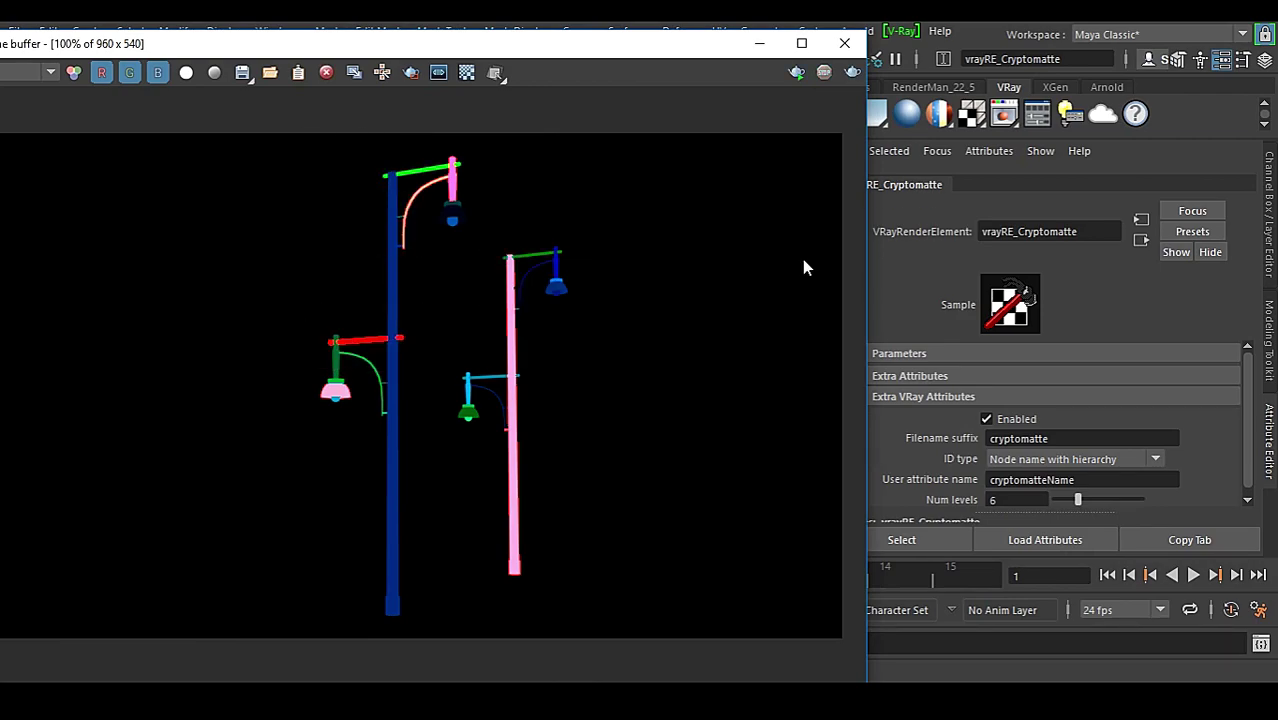
{"action": "scroll", "coordinate": [506, 395], "scroll_direction": "up", "scroll_amount": 1}
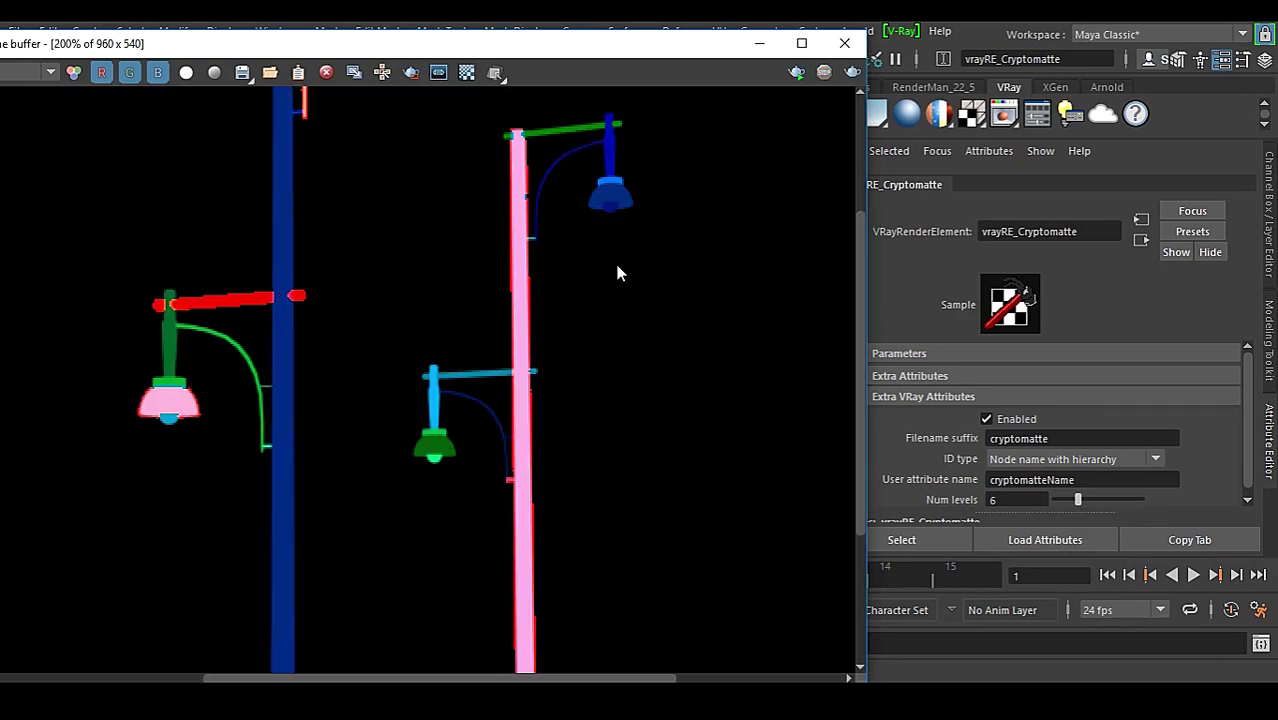
{"action": "scroll", "coordinate": [403, 280], "scroll_direction": "up", "scroll_amount": 3}
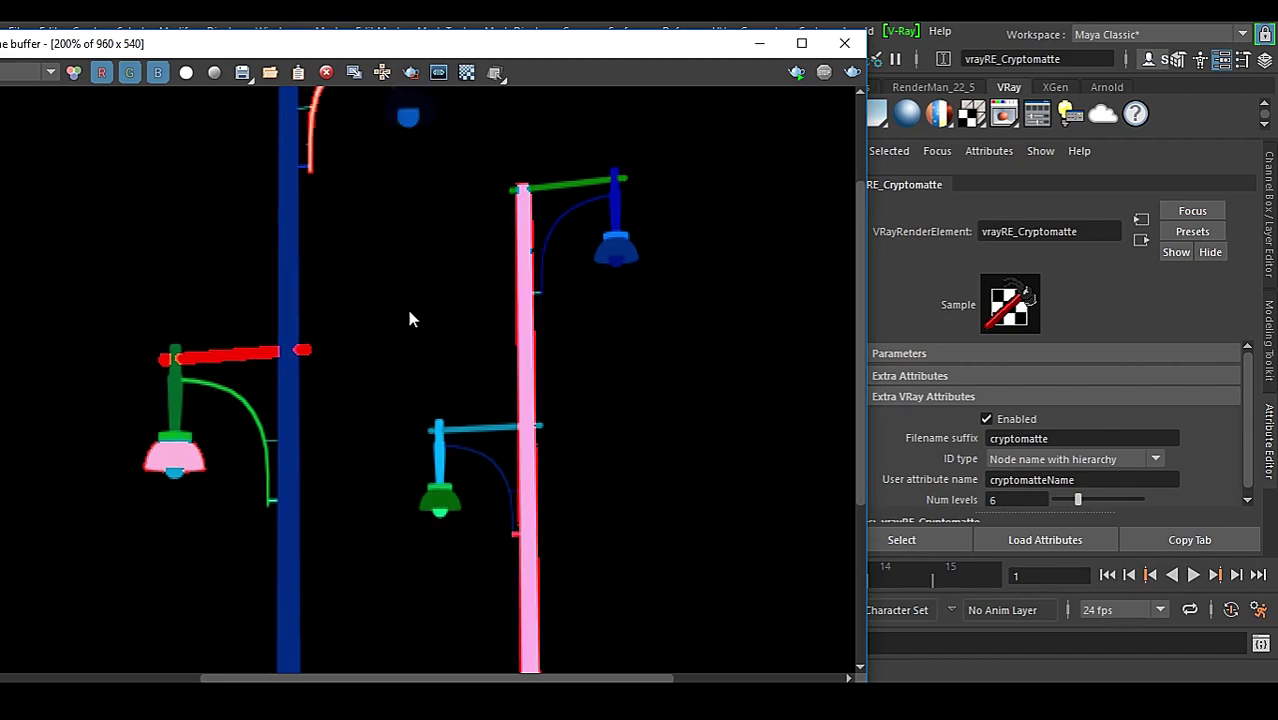
{"action": "scroll", "coordinate": [451, 519], "scroll_direction": "down", "scroll_amount": 1}
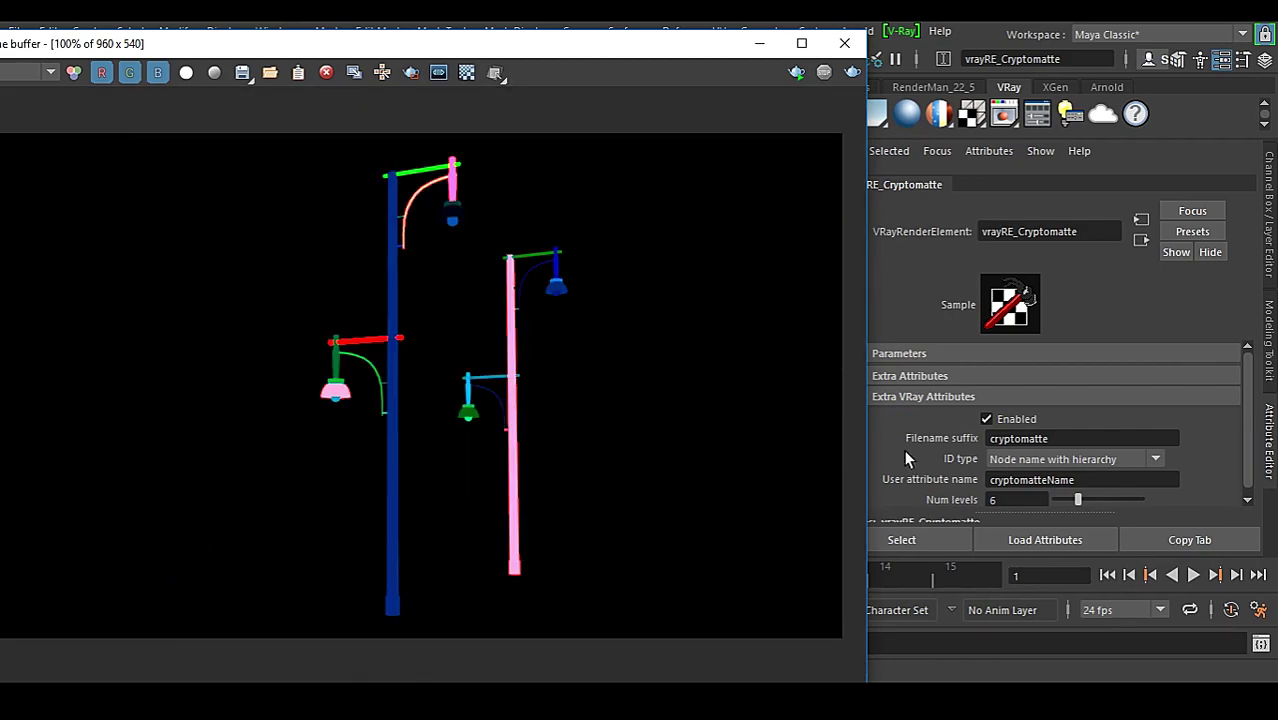
{"action": "left_click_drag", "start_coordinate": [550, 46], "coordinate": [431, 77]}
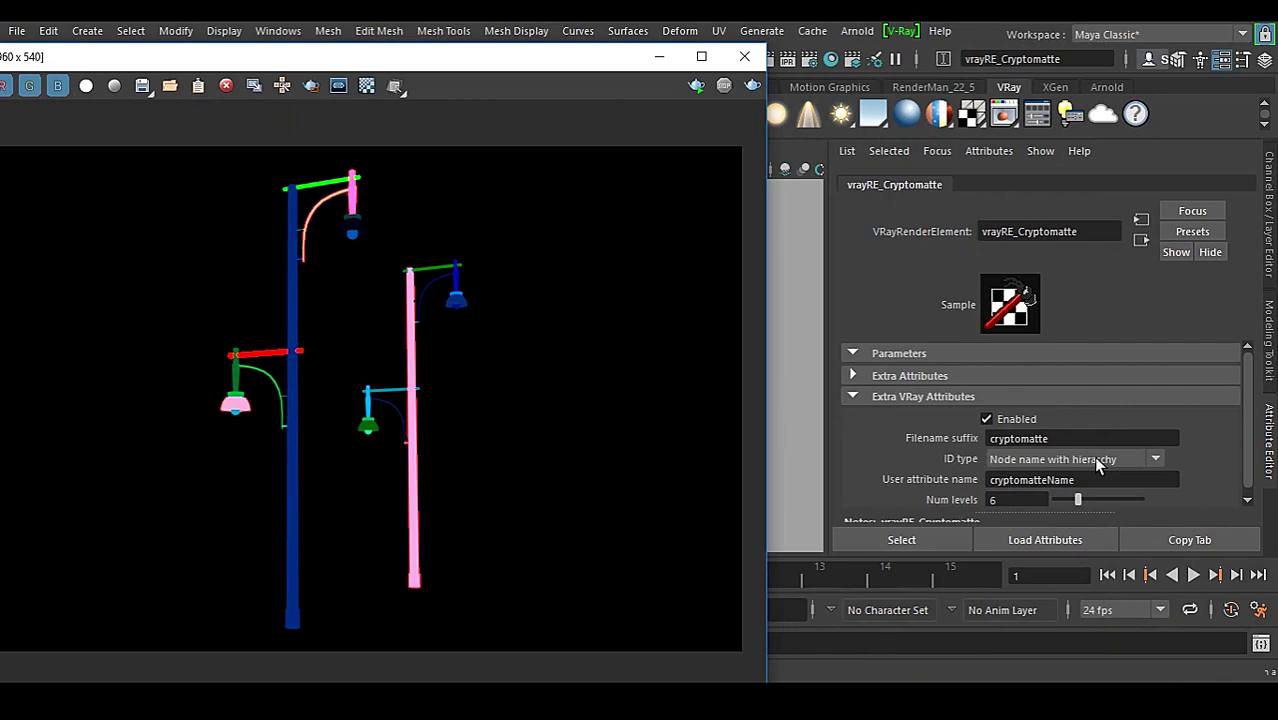
{"action": "left_click_drag", "start_coordinate": [373, 58], "coordinate": [833, 50]}
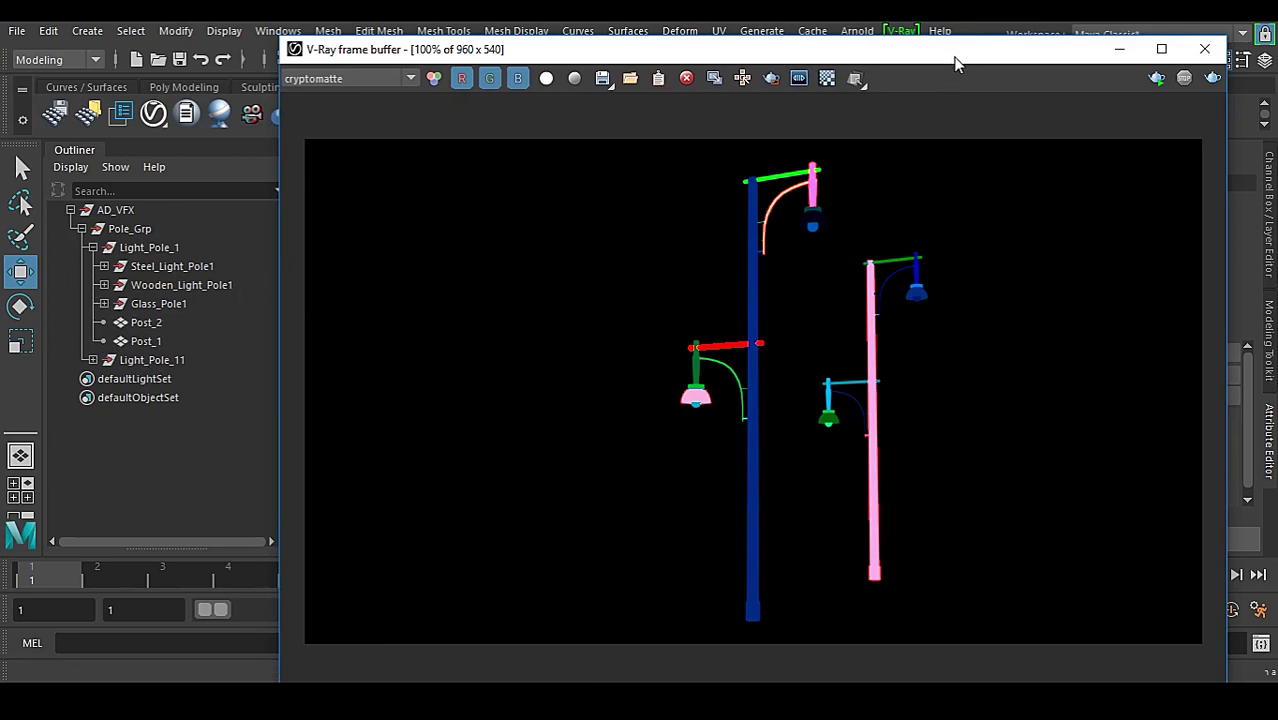
{"action": "left_click_drag", "start_coordinate": [960, 53], "coordinate": [502, 39]}
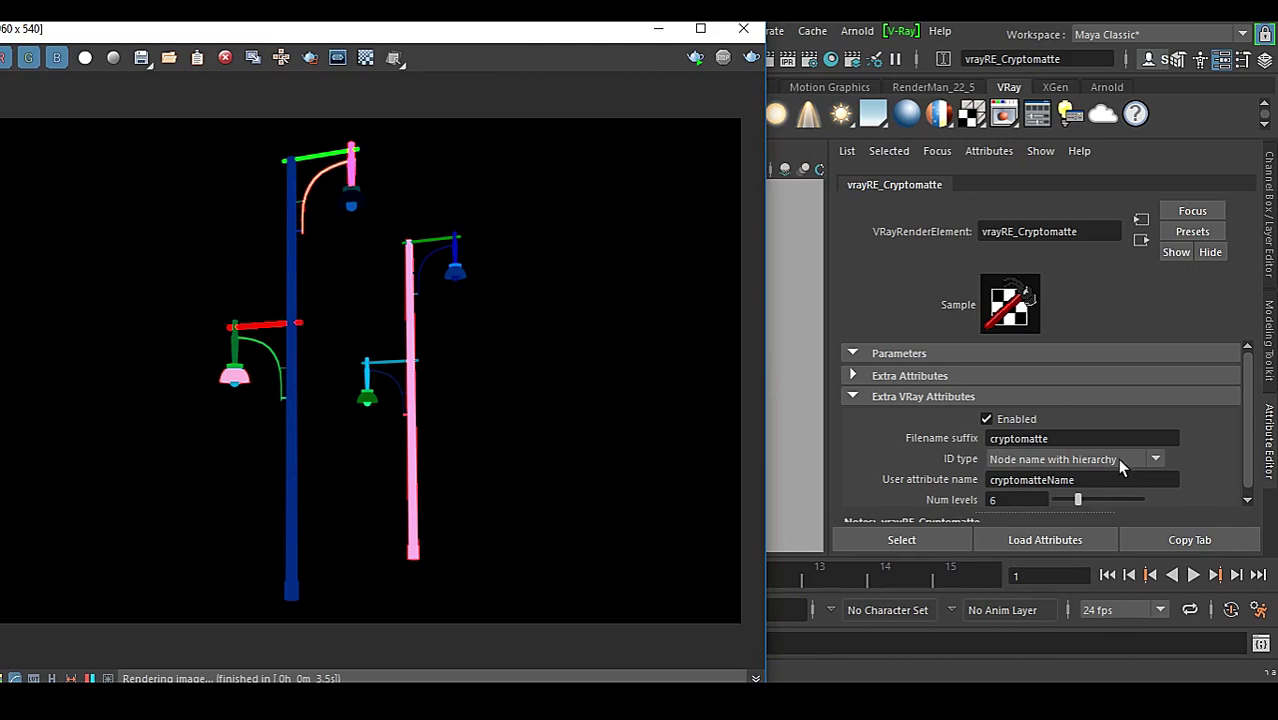
{"action": "left_click_drag", "start_coordinate": [481, 35], "coordinate": [684, 38]}
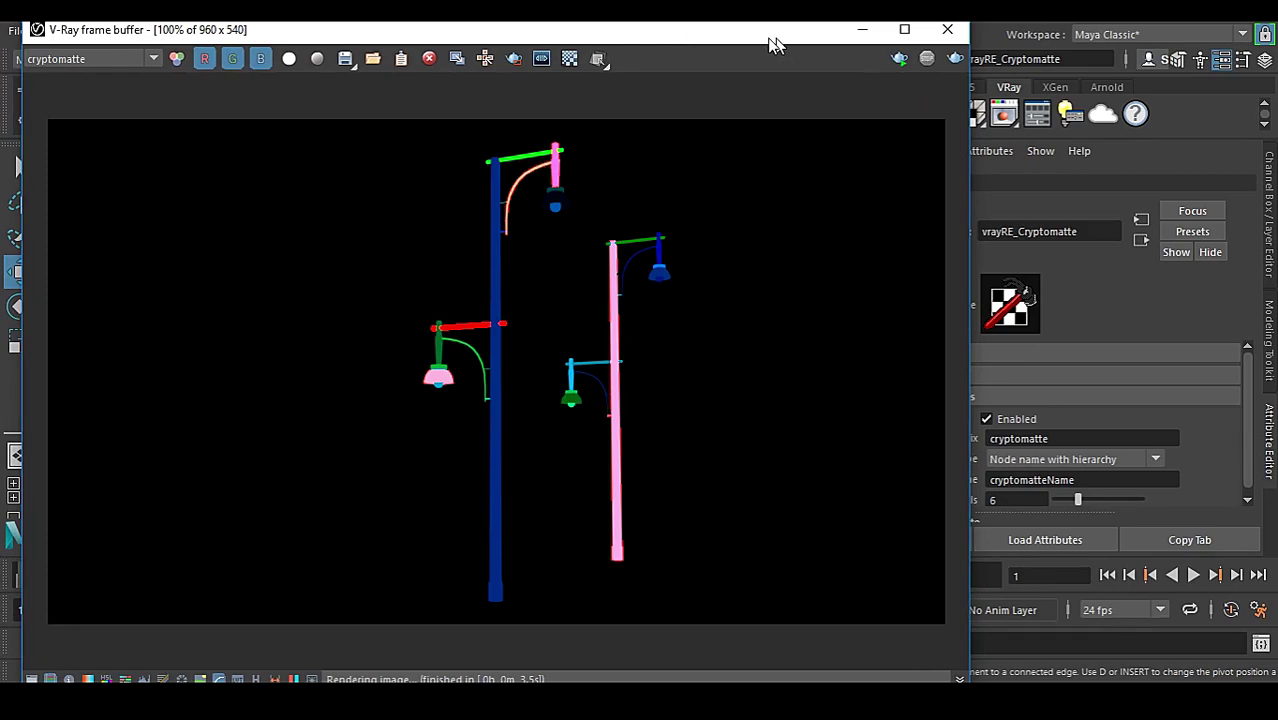
{"action": "left_click_drag", "start_coordinate": [783, 44], "coordinate": [551, 42]}
Set ID type back to Node name and re-render, giving both poles teal posts with pink and green arms
{"action": "left_click", "coordinate": [1077, 458]}
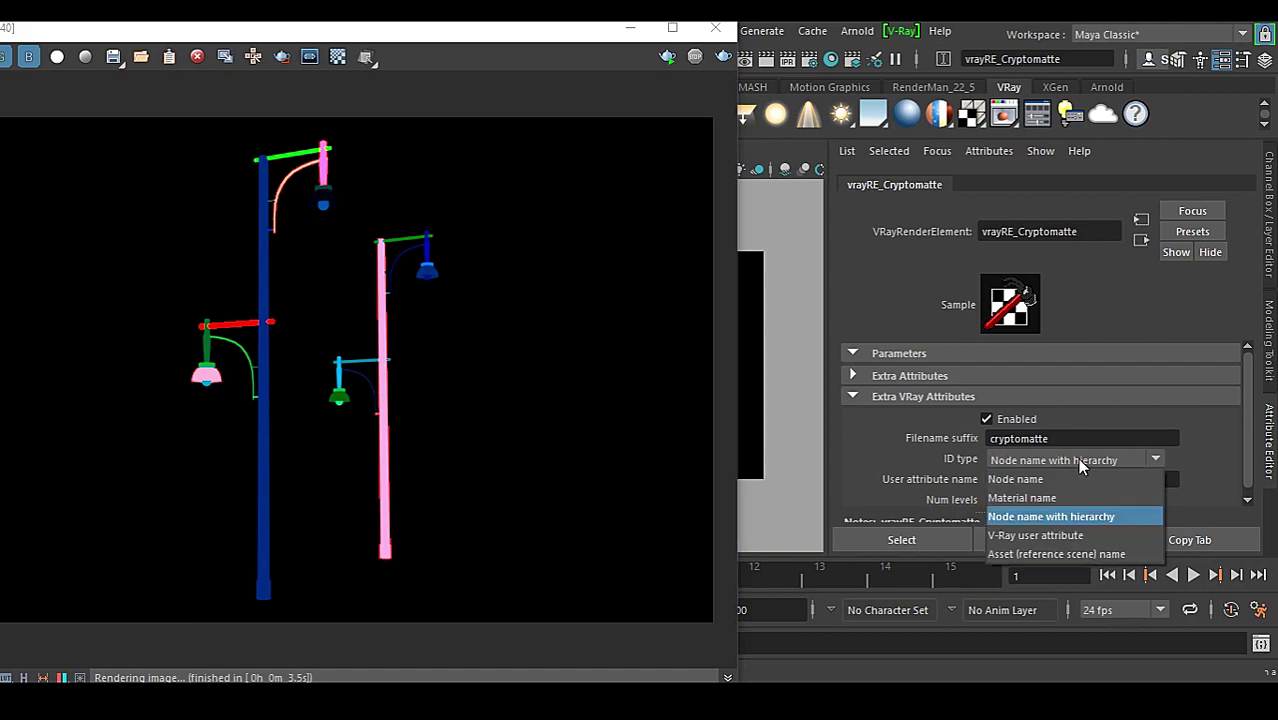
{"action": "left_click", "coordinate": [1075, 478]}
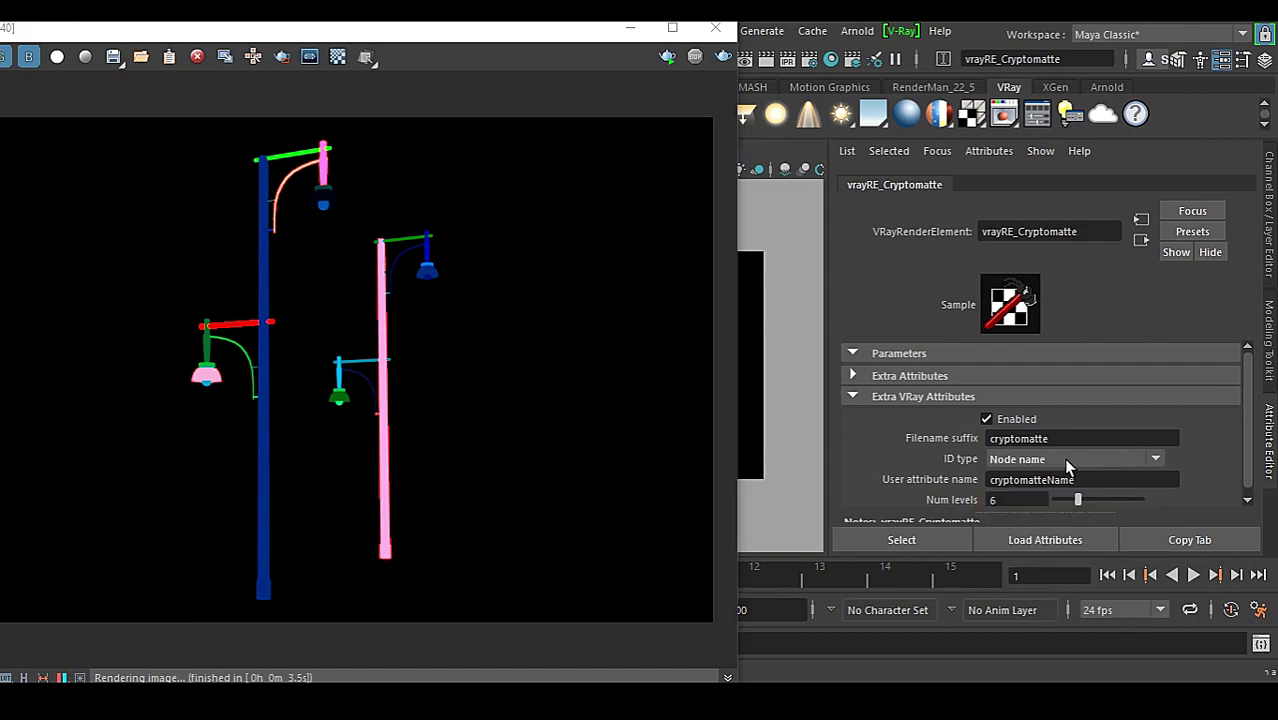
{"action": "left_click_drag", "start_coordinate": [357, 31], "coordinate": [886, 46]}
{"action": "left_click_drag", "start_coordinate": [569, 44], "coordinate": [376, 23]}
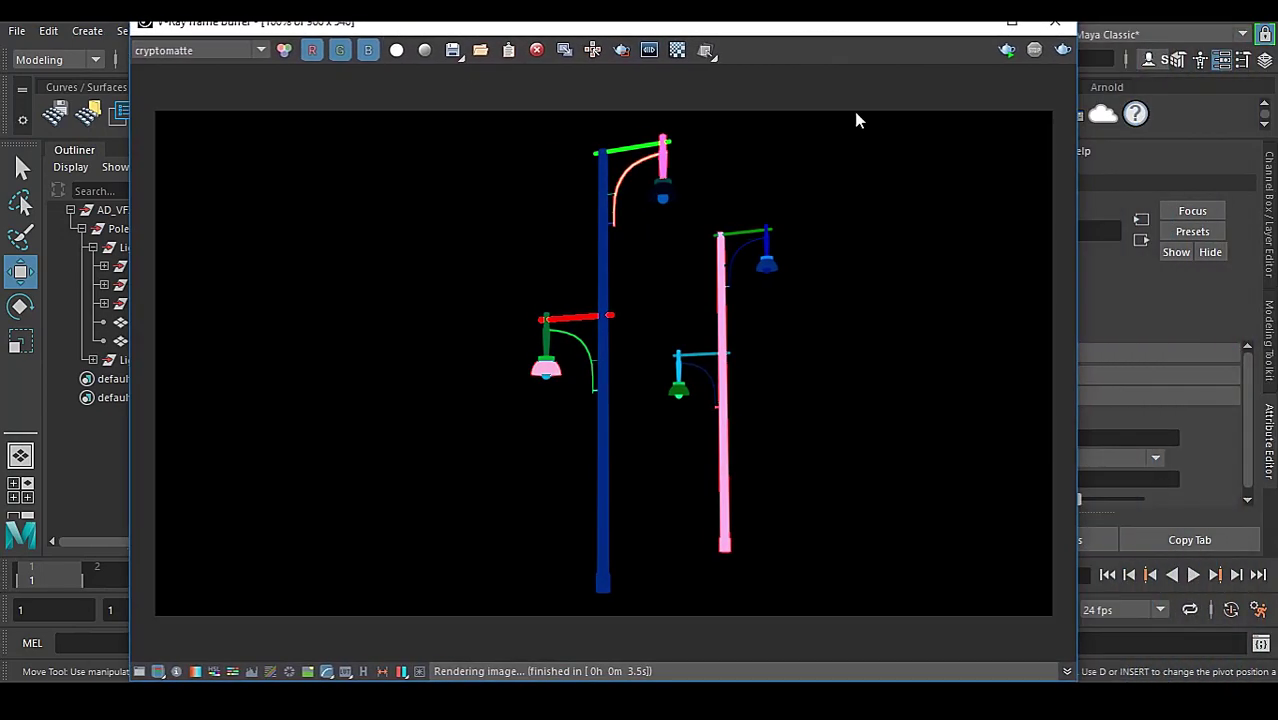
{"action": "left_click", "coordinate": [1062, 49]}
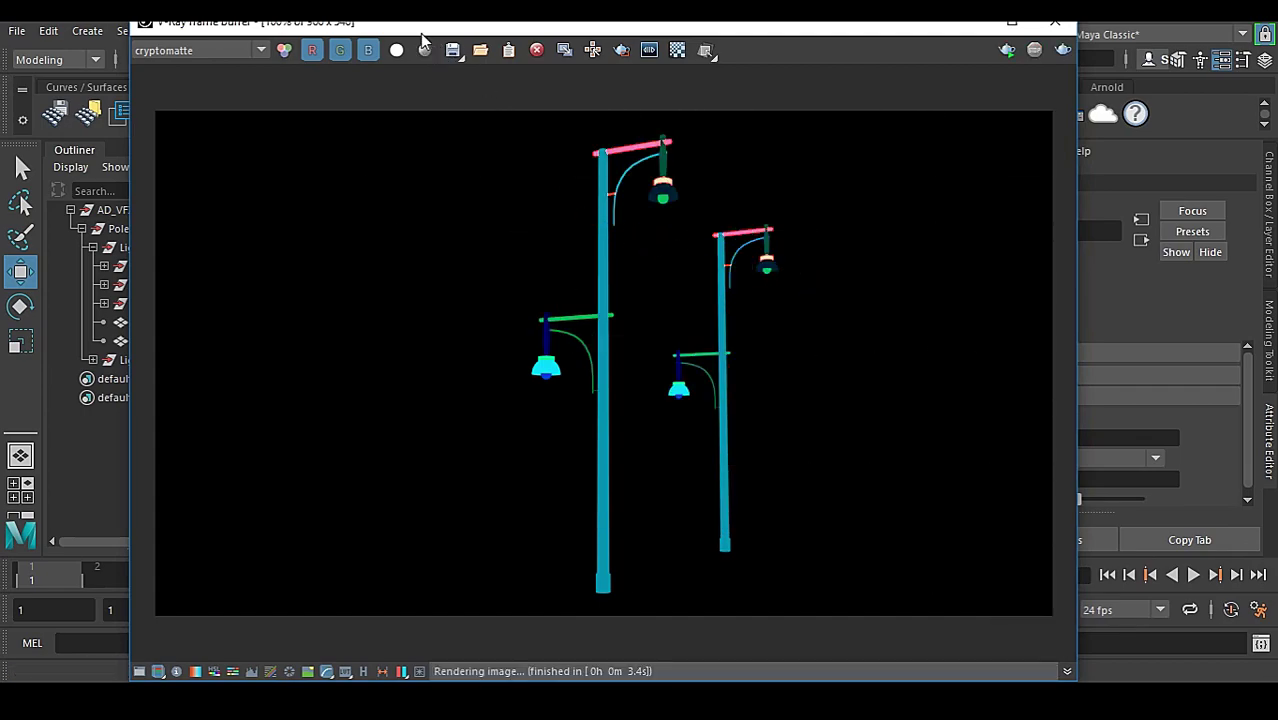
{"action": "left_click_drag", "start_coordinate": [420, 28], "coordinate": [643, 44]}
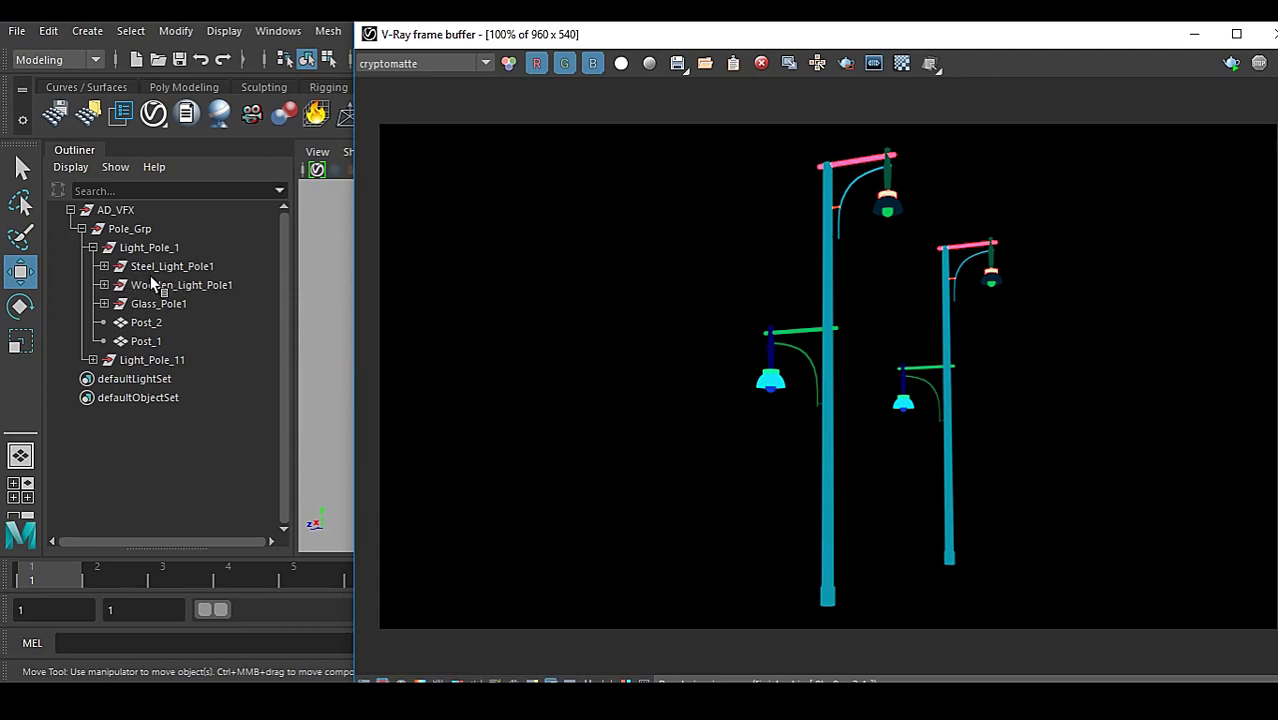
Expand Steel_Light_Pole1 under both poles and select Post_9 in the original and Light_Pole_11
{"action": "left_click", "coordinate": [104, 266]}
{"action": "left_click", "coordinate": [160, 287]}
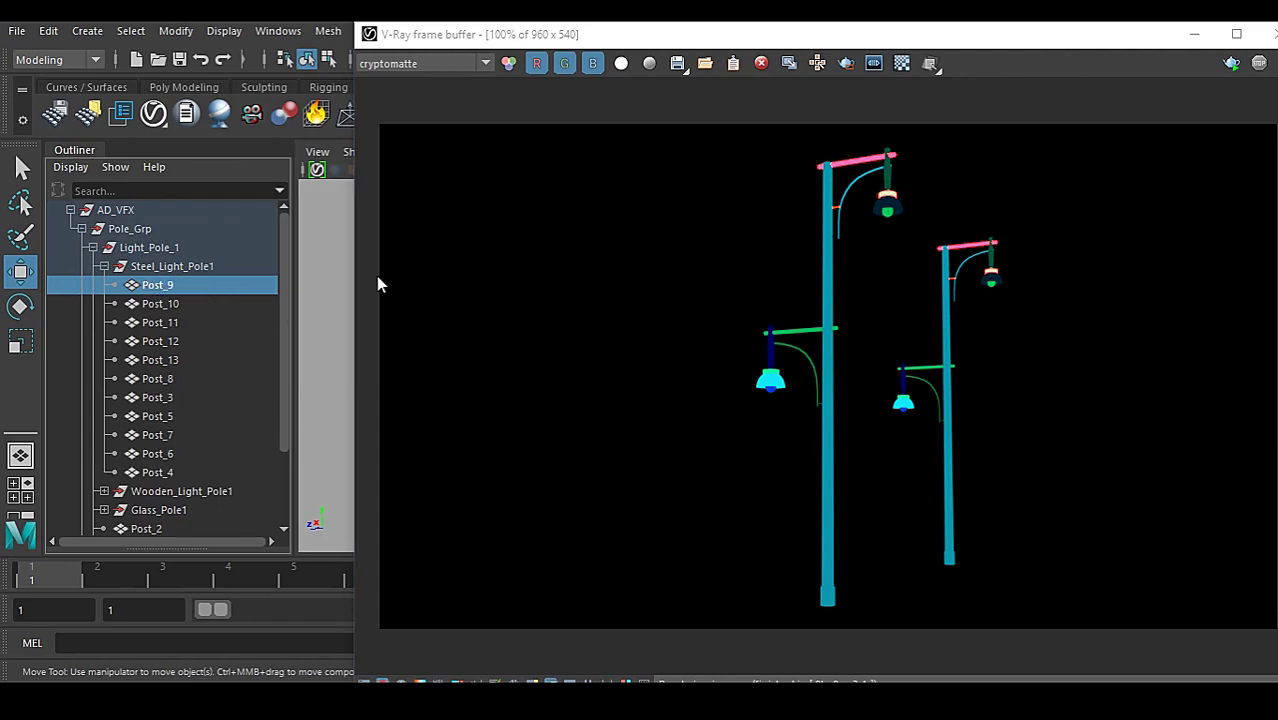
{"action": "scroll", "coordinate": [189, 316], "scroll_direction": "down", "scroll_amount": 2}
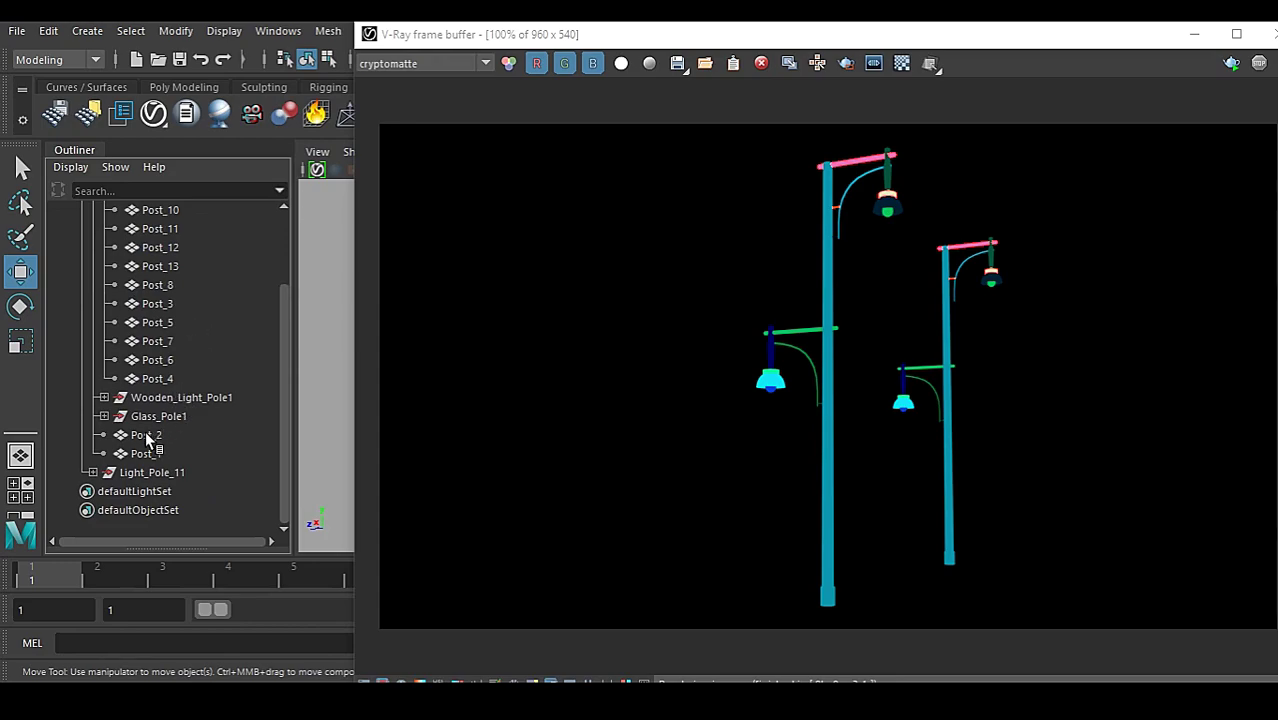
{"action": "left_click", "coordinate": [92, 472]}
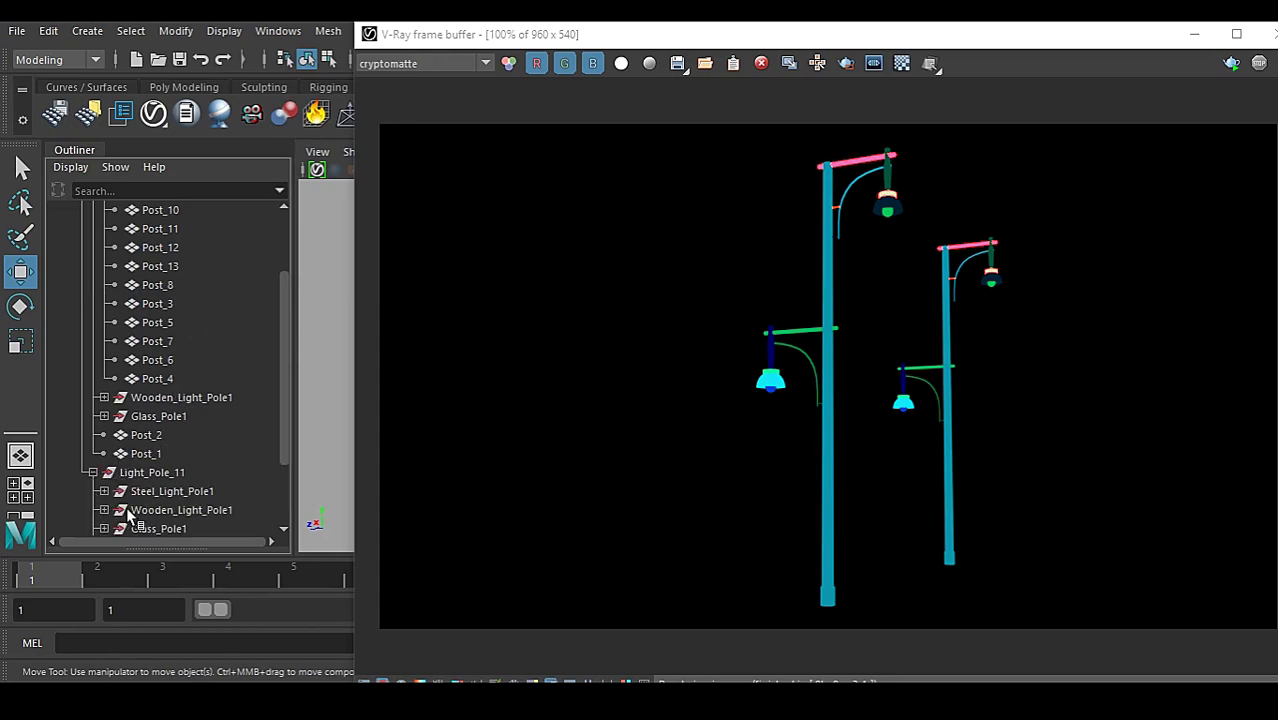
{"action": "left_click", "coordinate": [104, 491]}
{"action": "scroll", "coordinate": [210, 505], "scroll_direction": "down", "scroll_amount": 3}
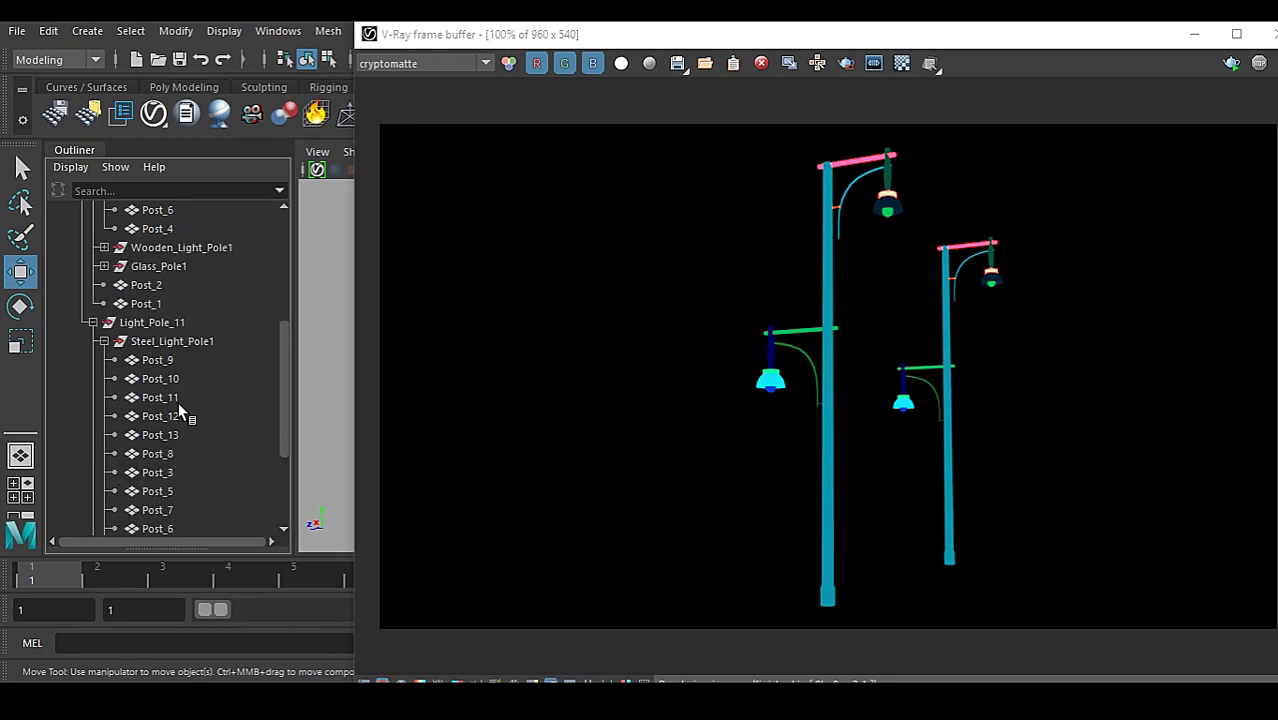
{"action": "left_click", "coordinate": [178, 362]}
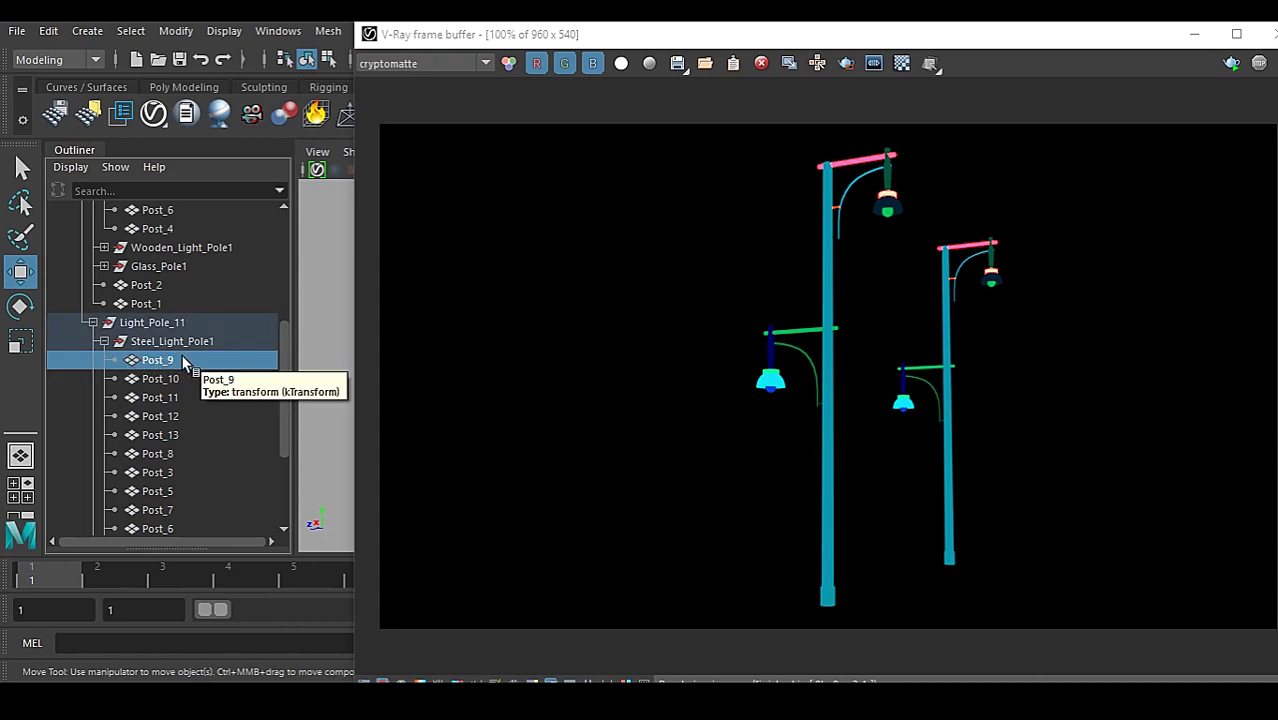
{"action": "scroll", "coordinate": [183, 362], "scroll_direction": "up", "scroll_amount": 5}
{"action": "left_click", "coordinate": [185, 287]}
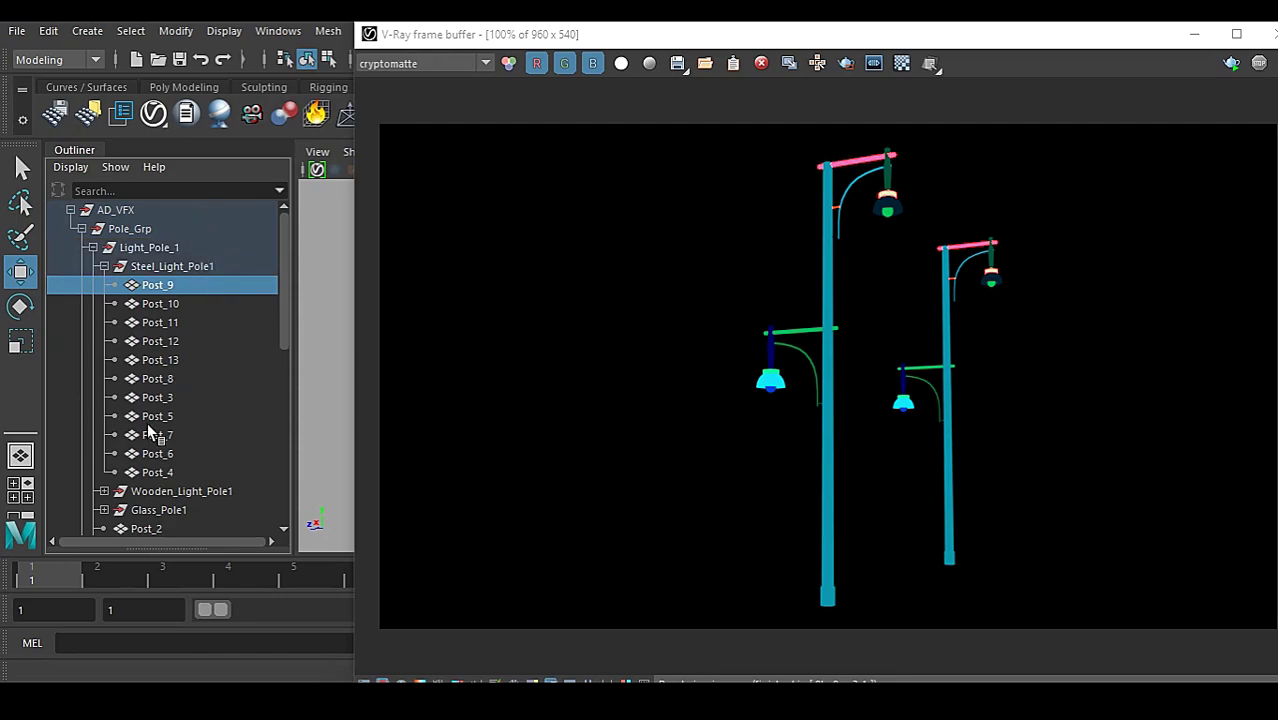
Select Post_10 under Light_Pole_11 and reveal its attributes: translate and rotate 0, scale 1
{"action": "scroll", "coordinate": [207, 392], "scroll_direction": "down", "scroll_amount": 5}
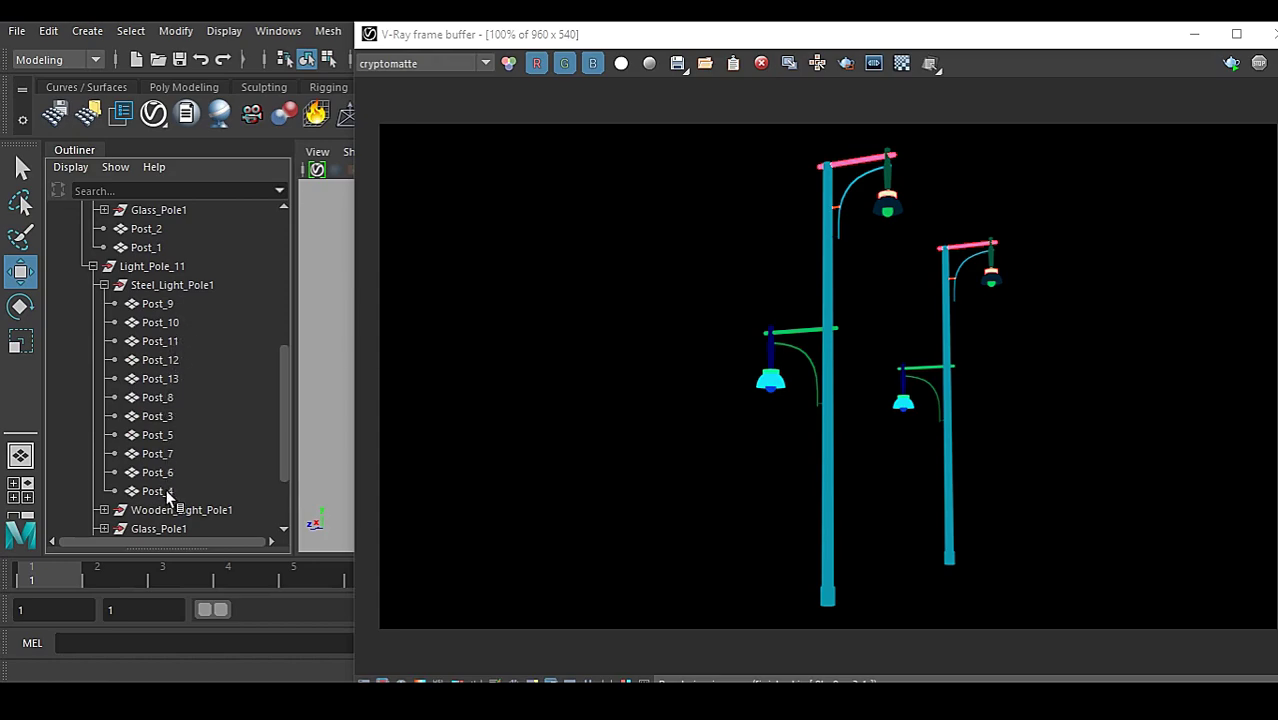
{"action": "scroll", "coordinate": [179, 482], "scroll_direction": "down", "scroll_amount": 2}
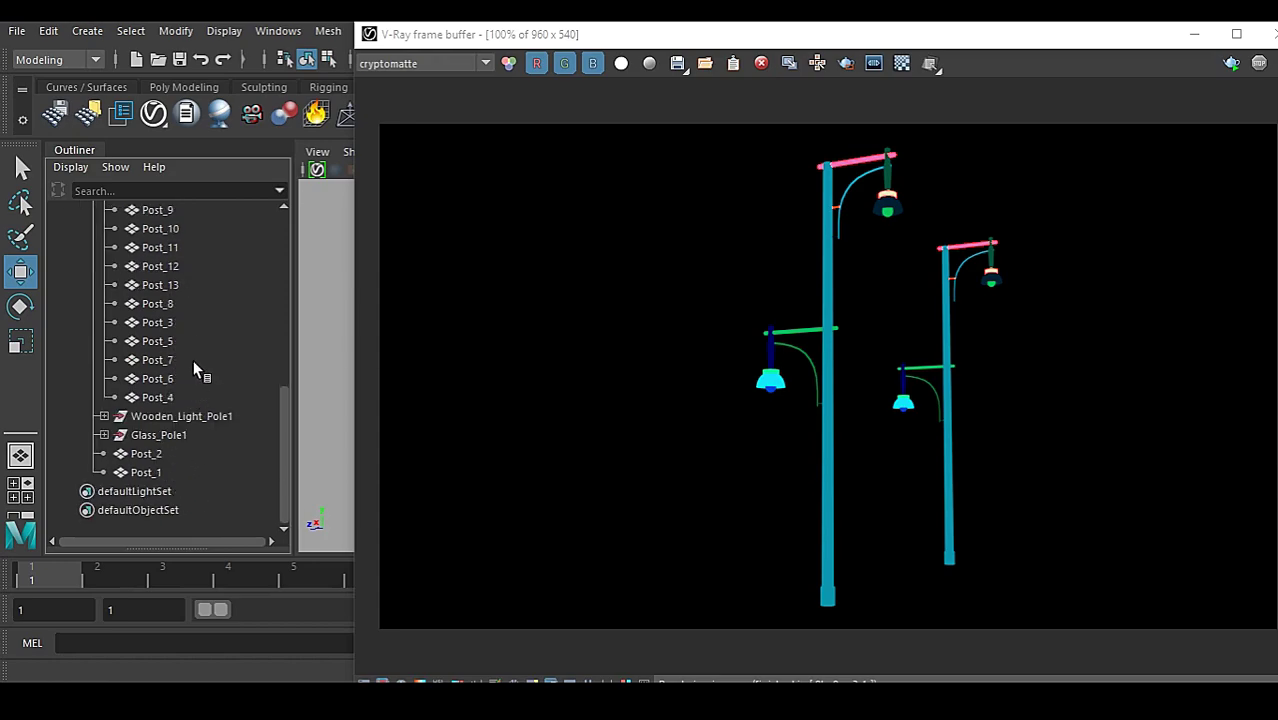
{"action": "key", "text": "ctrl+d"}
{"action": "key", "text": "ctrl+z"}
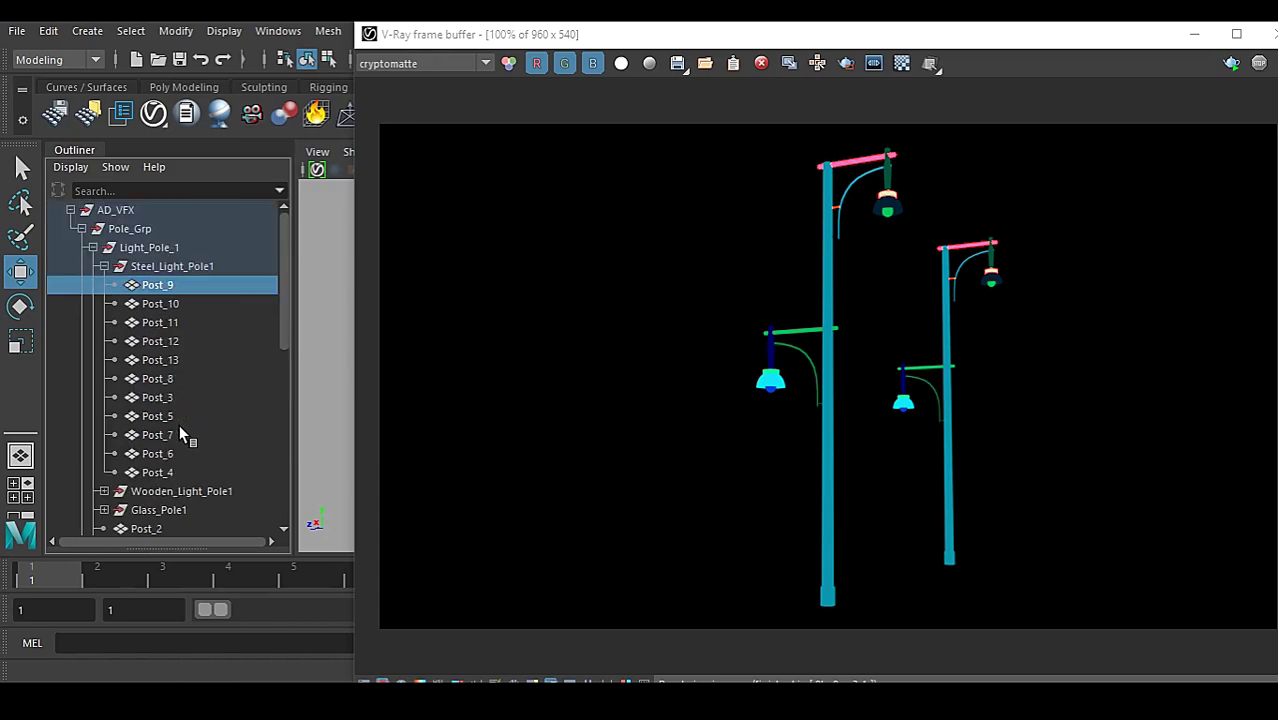
{"action": "left_click", "coordinate": [187, 304]}
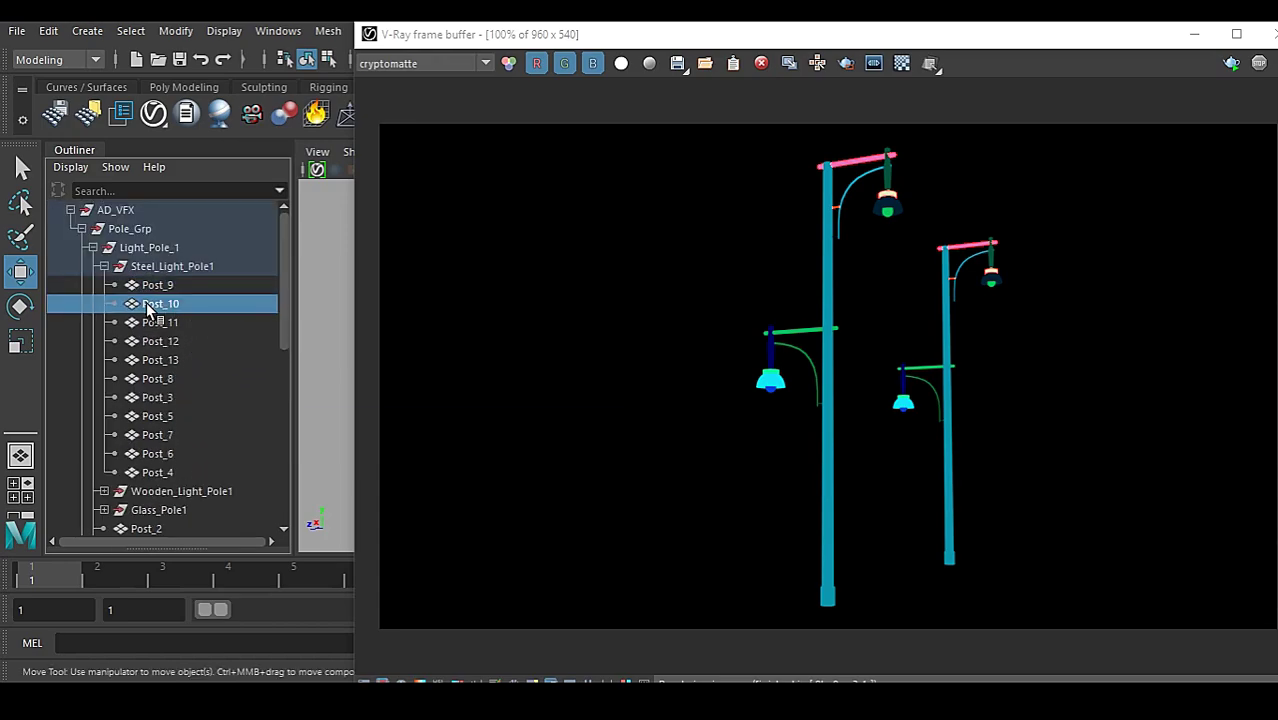
{"action": "scroll", "coordinate": [187, 400], "scroll_direction": "down", "scroll_amount": 3}
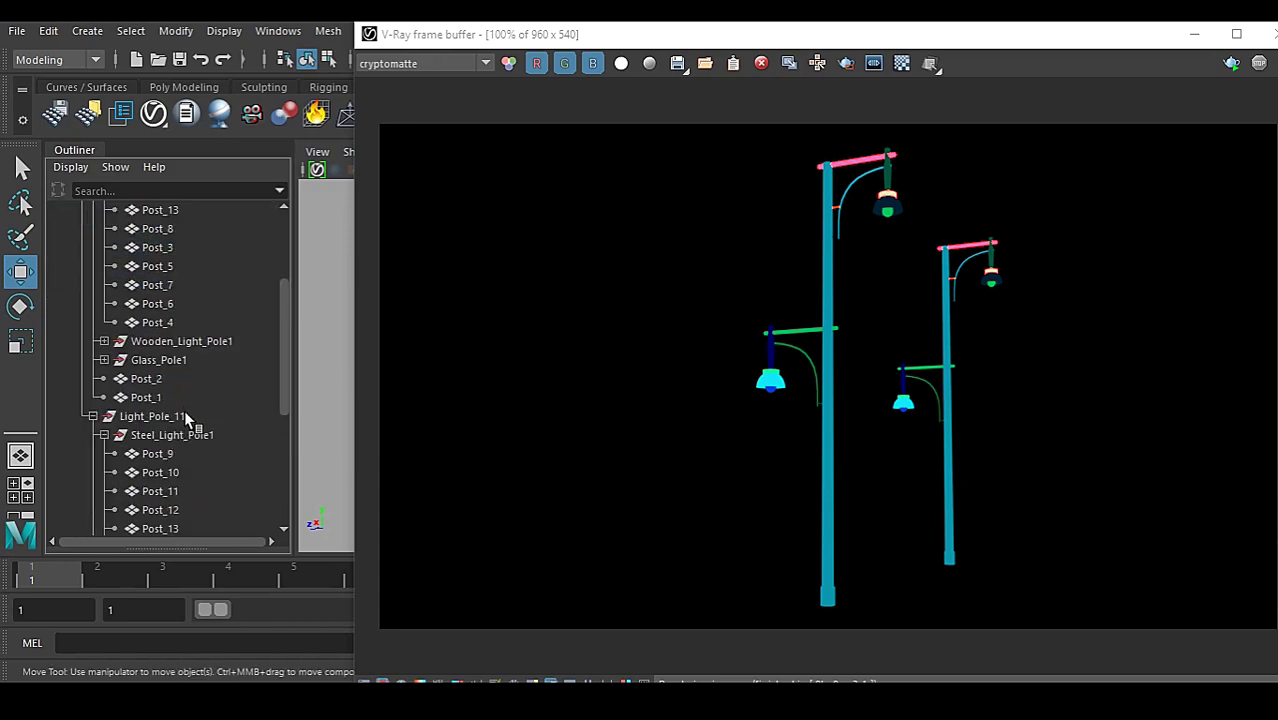
{"action": "left_click", "coordinate": [166, 474]}
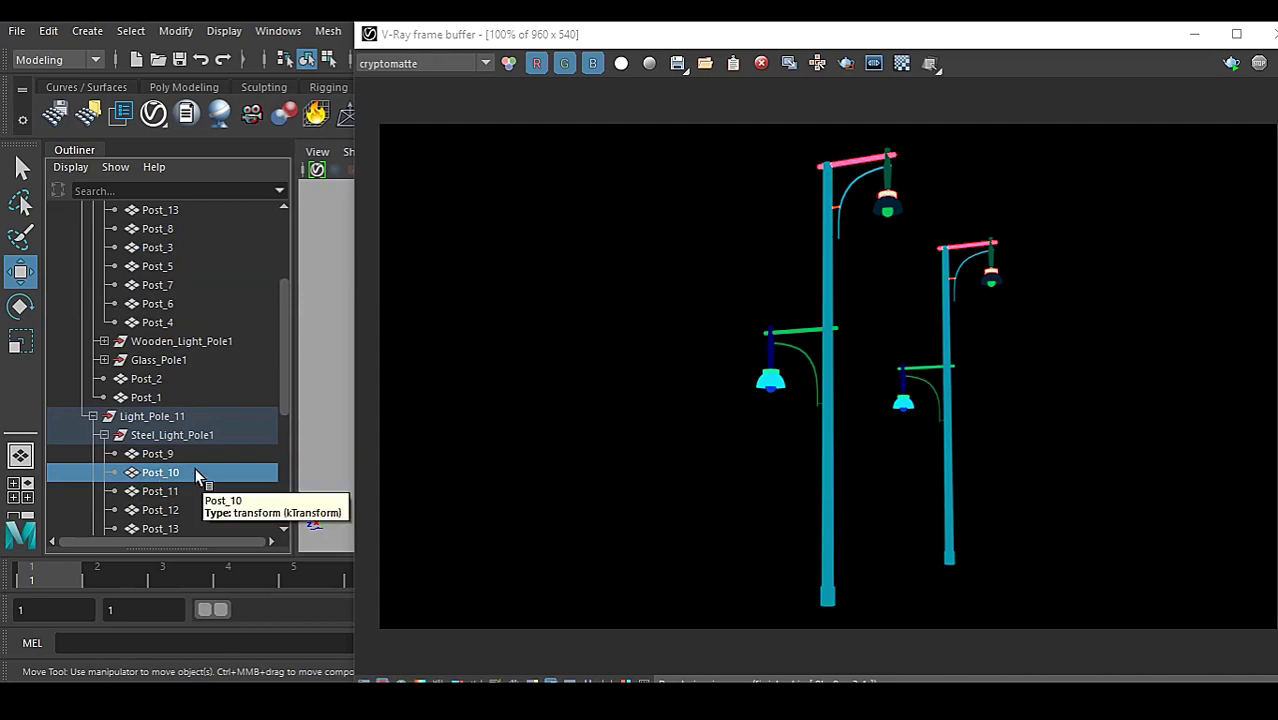
{"action": "left_click_drag", "start_coordinate": [961, 34], "coordinate": [471, 45]}
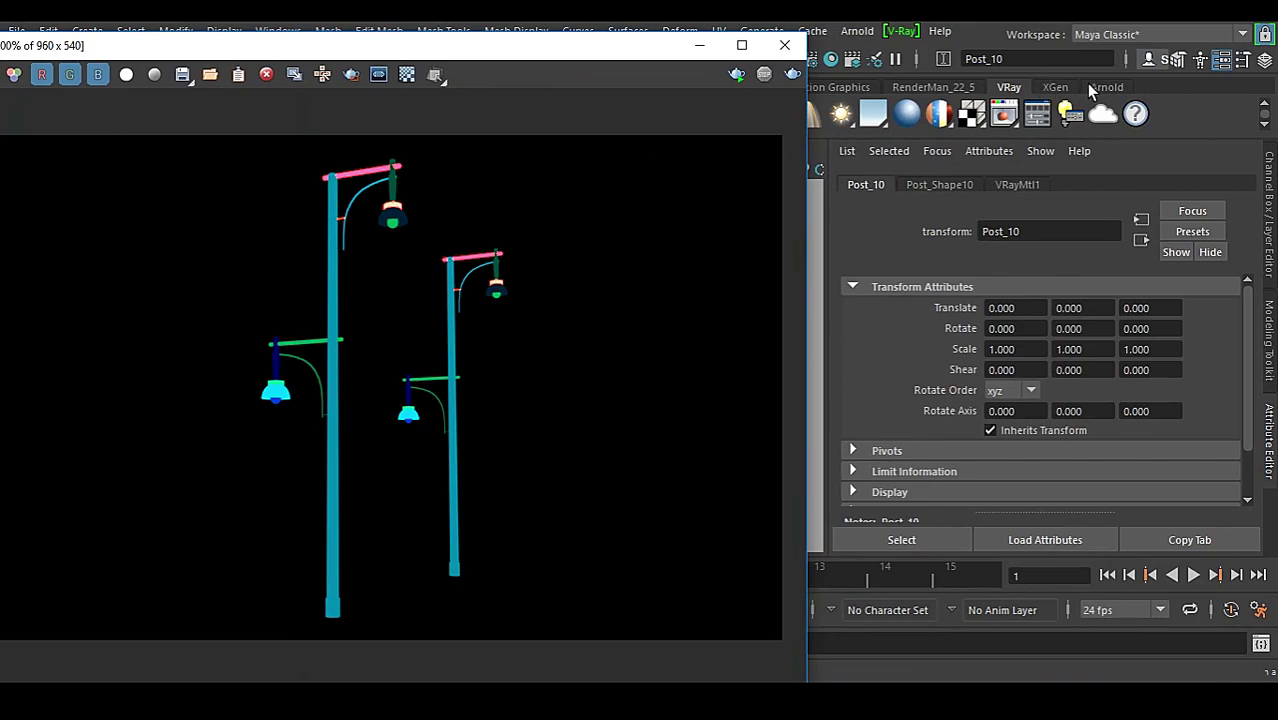
Select vrayRE_Cryptomatte in Render Elements and show its Node name ID type in the Attribute Editor
{"action": "left_click", "coordinate": [818, 58]}
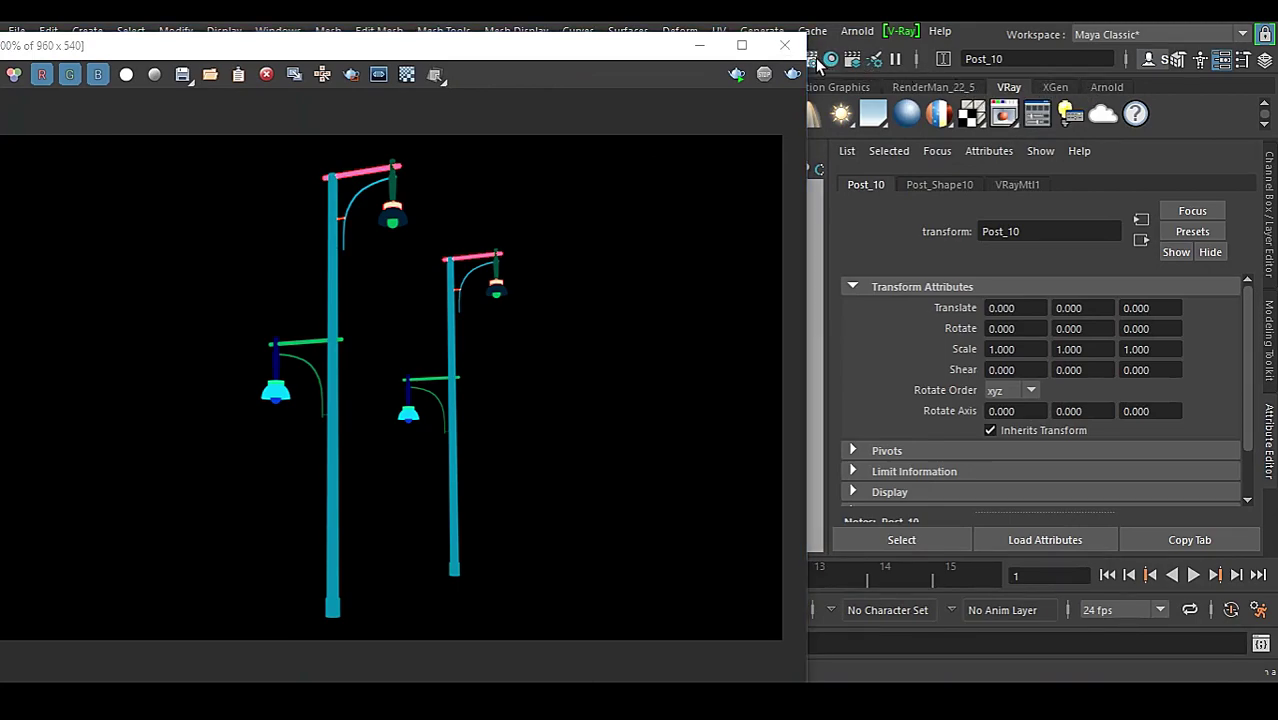
{"action": "left_click", "coordinate": [533, 184]}
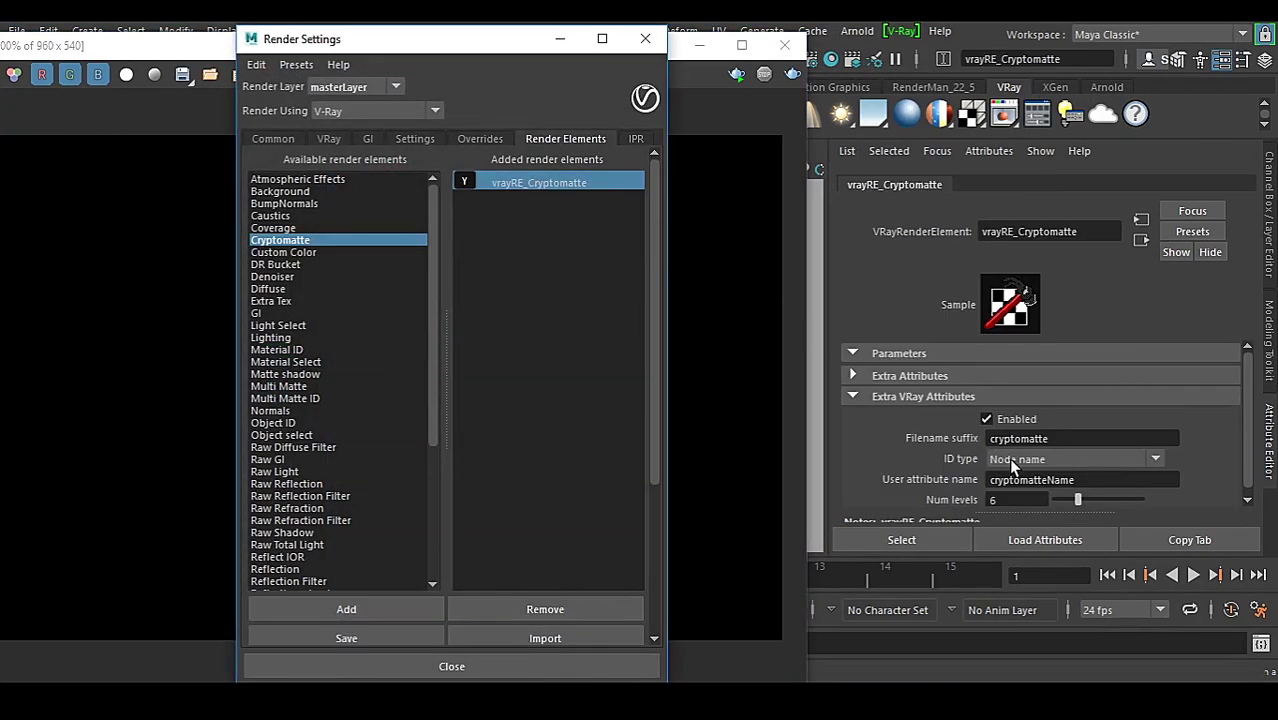
{"action": "left_click", "coordinate": [645, 39]}
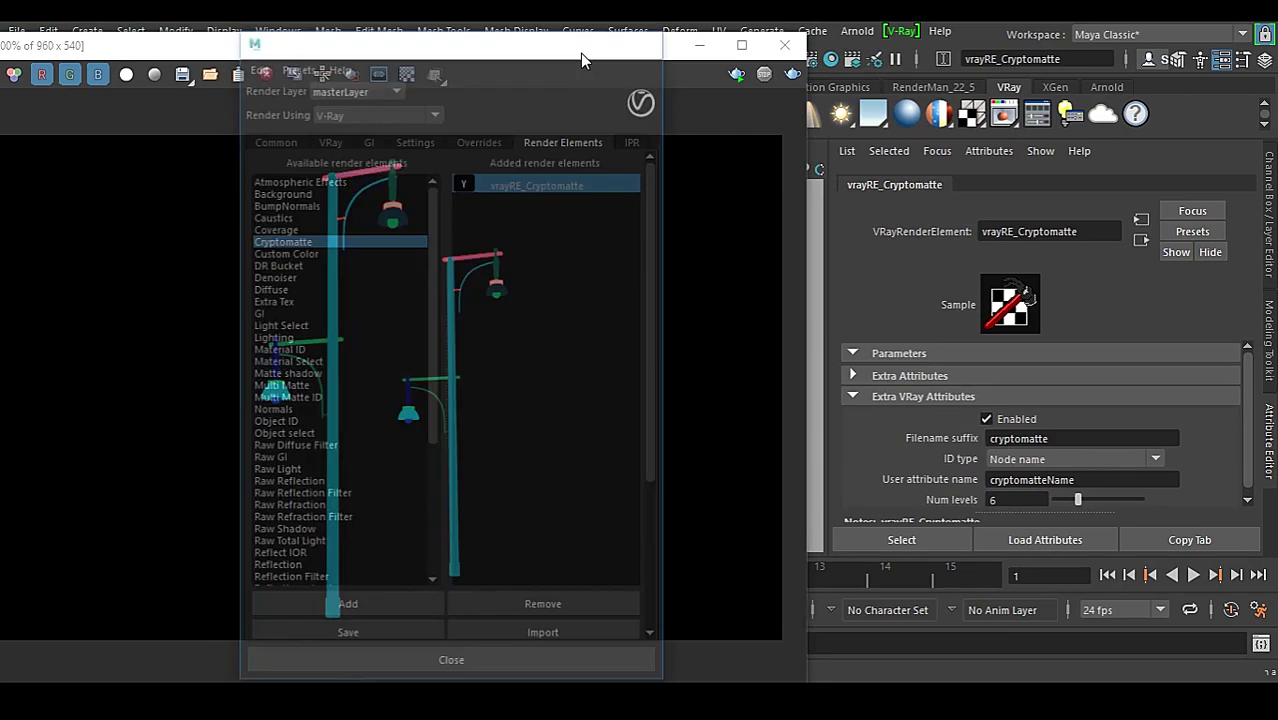
{"action": "left_click_drag", "start_coordinate": [302, 59], "coordinate": [797, 58]}
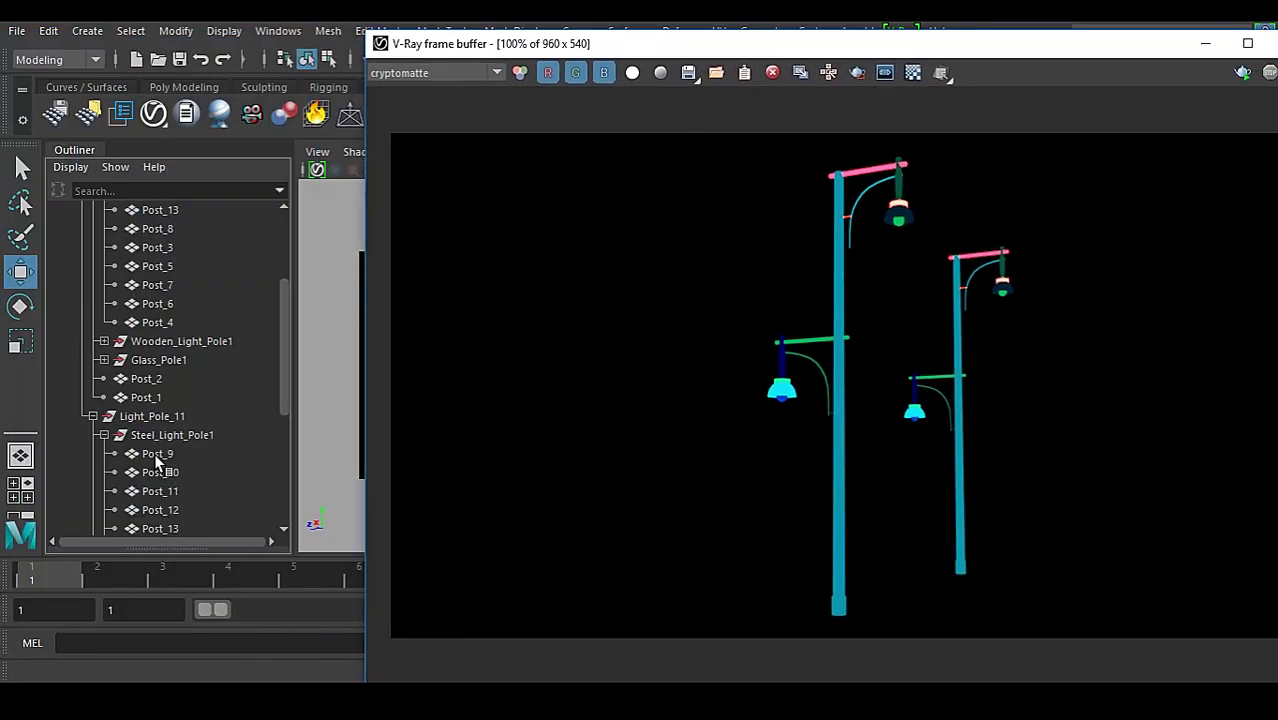
{"action": "scroll", "coordinate": [177, 366], "scroll_direction": "up", "scroll_amount": 3}
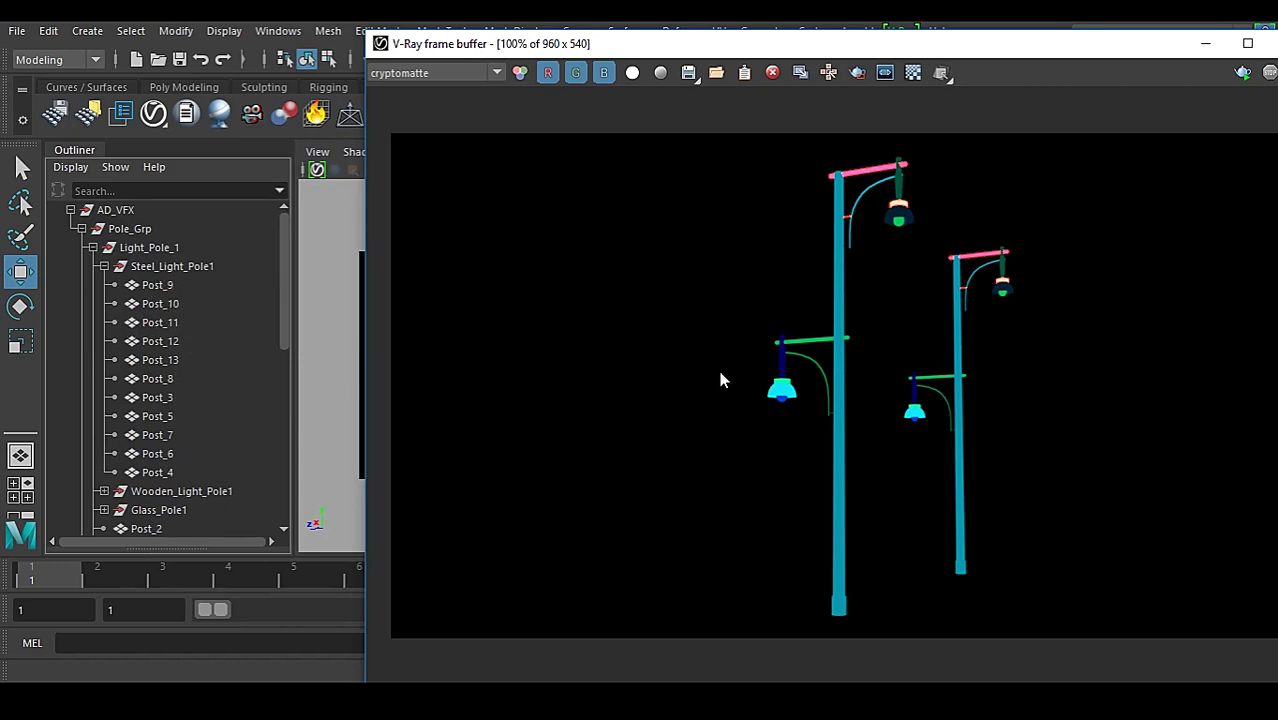
{"action": "left_click_drag", "start_coordinate": [990, 45], "coordinate": [476, 54]}
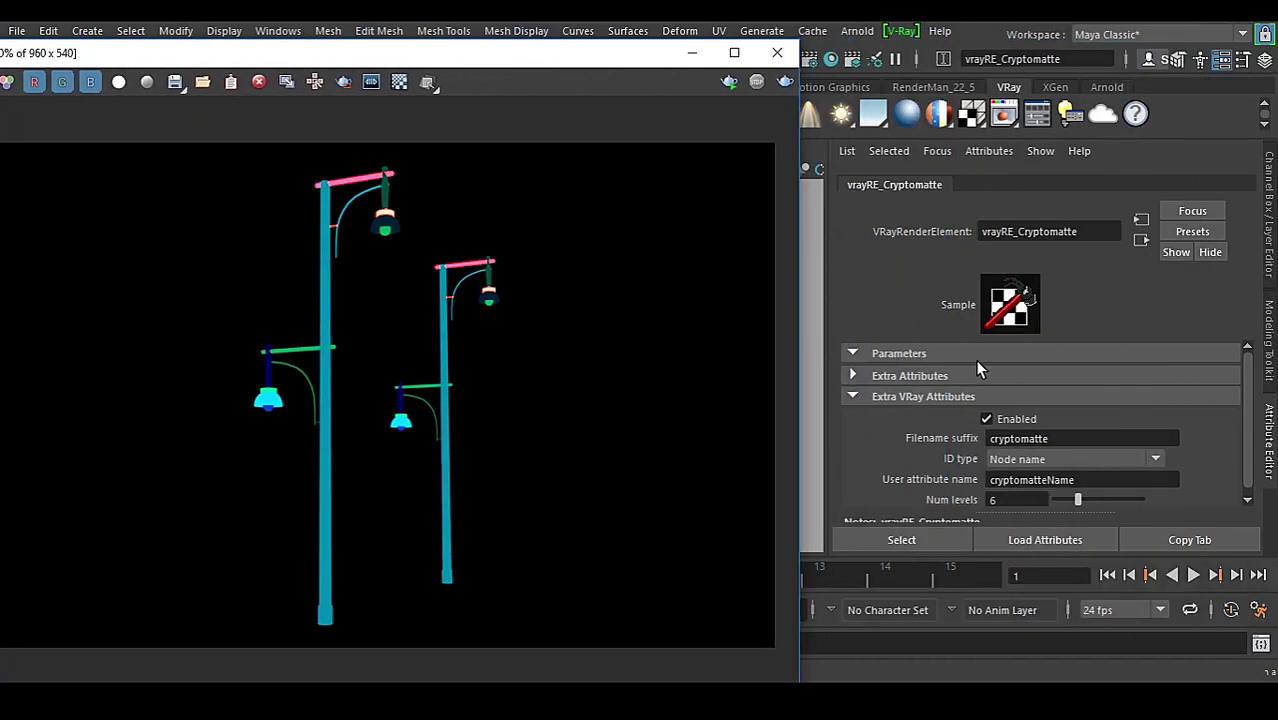
Switch the Cryptomatte ID type to Node name with hierarchy and re-render
{"action": "left_click", "coordinate": [1036, 462]}
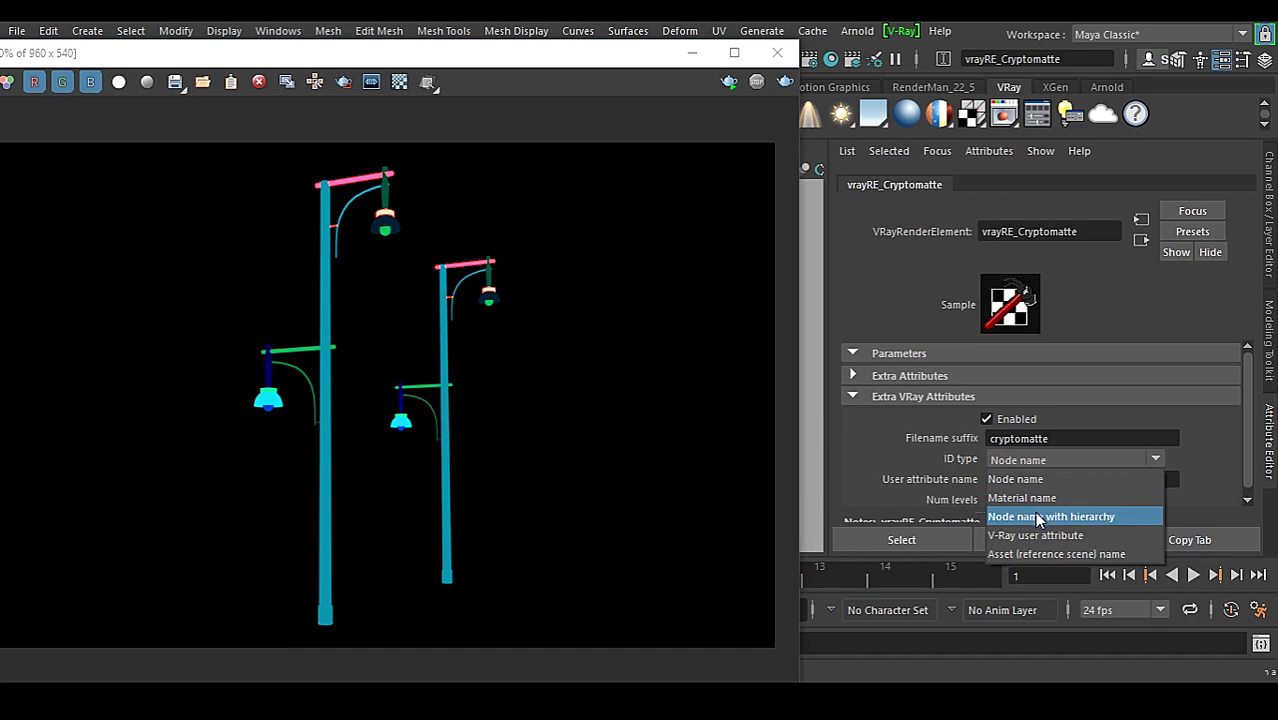
{"action": "left_click", "coordinate": [1038, 518]}
{"action": "left_click", "coordinate": [785, 82]}
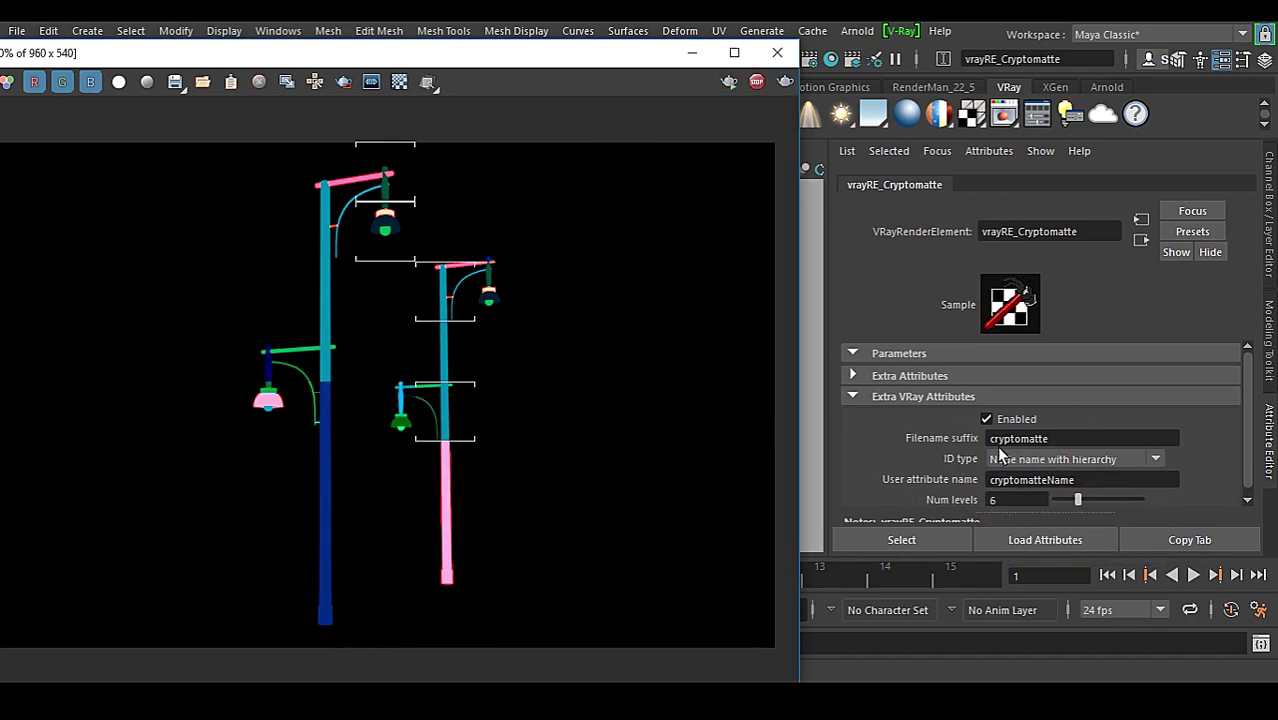
Select the duplicated Light_Pole_11 group, then the original Light_Pole_1, in the Outliner
{"action": "left_click_drag", "start_coordinate": [420, 62], "coordinate": [980, 80]}
{"action": "scroll", "coordinate": [240, 462], "scroll_direction": "down", "scroll_amount": 3}
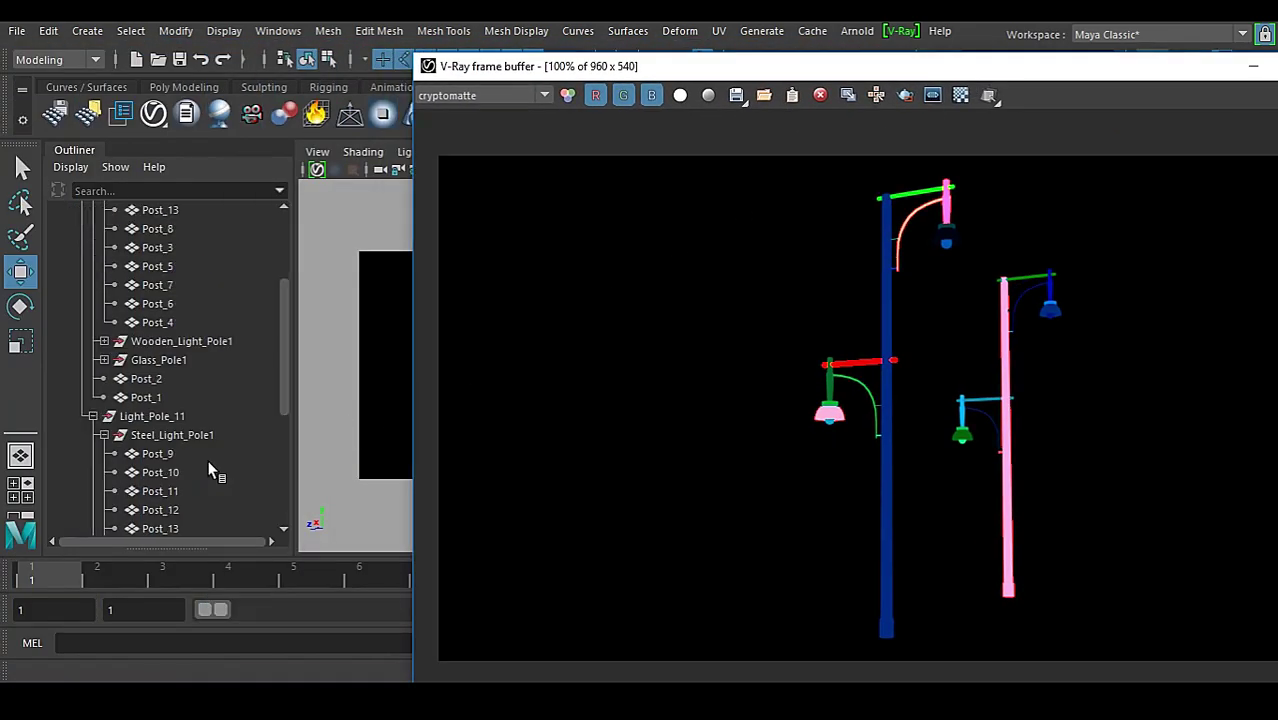
{"action": "left_click", "coordinate": [161, 418]}
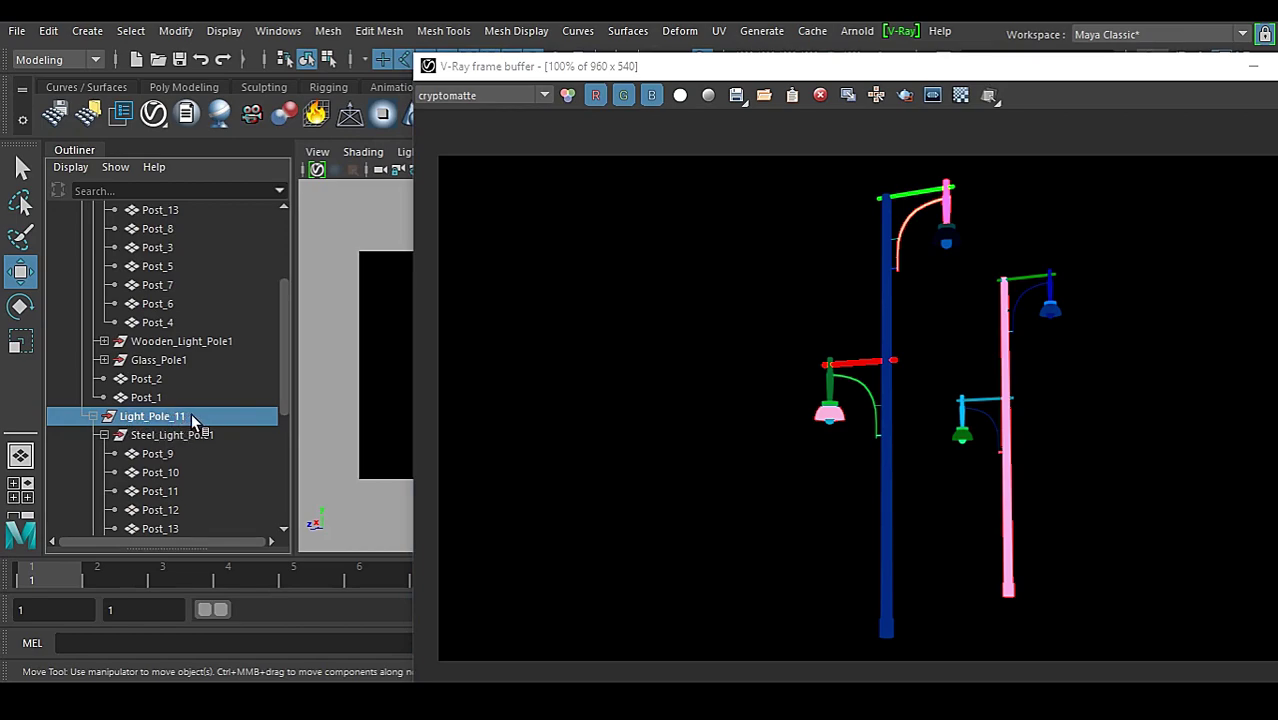
{"action": "scroll", "coordinate": [191, 413], "scroll_direction": "up", "scroll_amount": 3}
{"action": "left_click", "coordinate": [158, 248]}
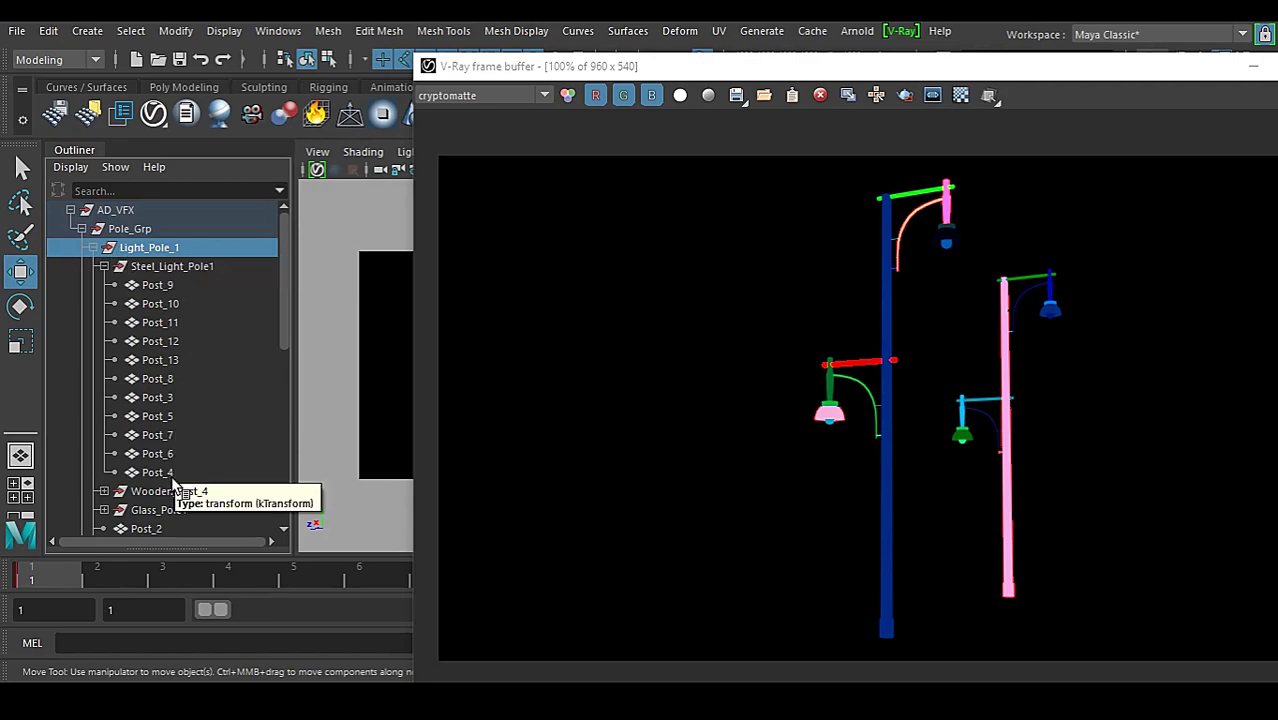
{"action": "left_click_drag", "start_coordinate": [964, 66], "coordinate": [598, 68]}
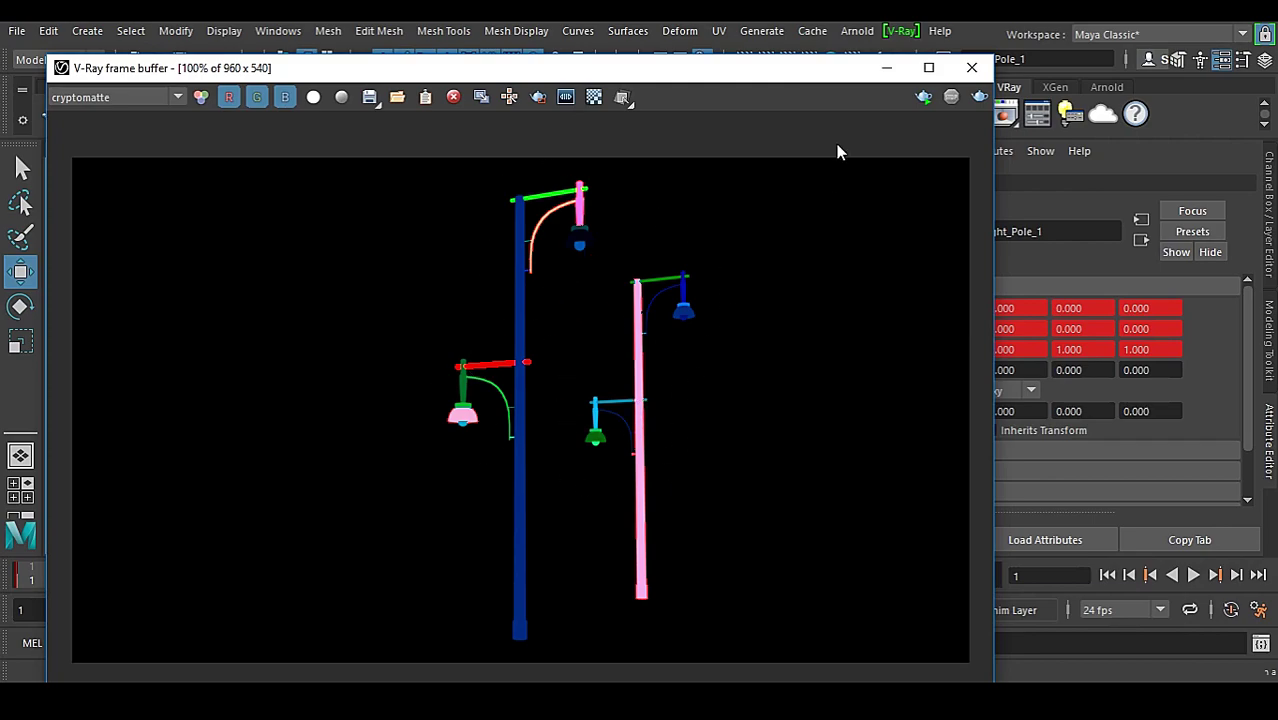
Reselect vrayRE_Cryptomatte and set its ID type back to Node name
{"action": "left_click_drag", "start_coordinate": [825, 78], "coordinate": [682, 60]}
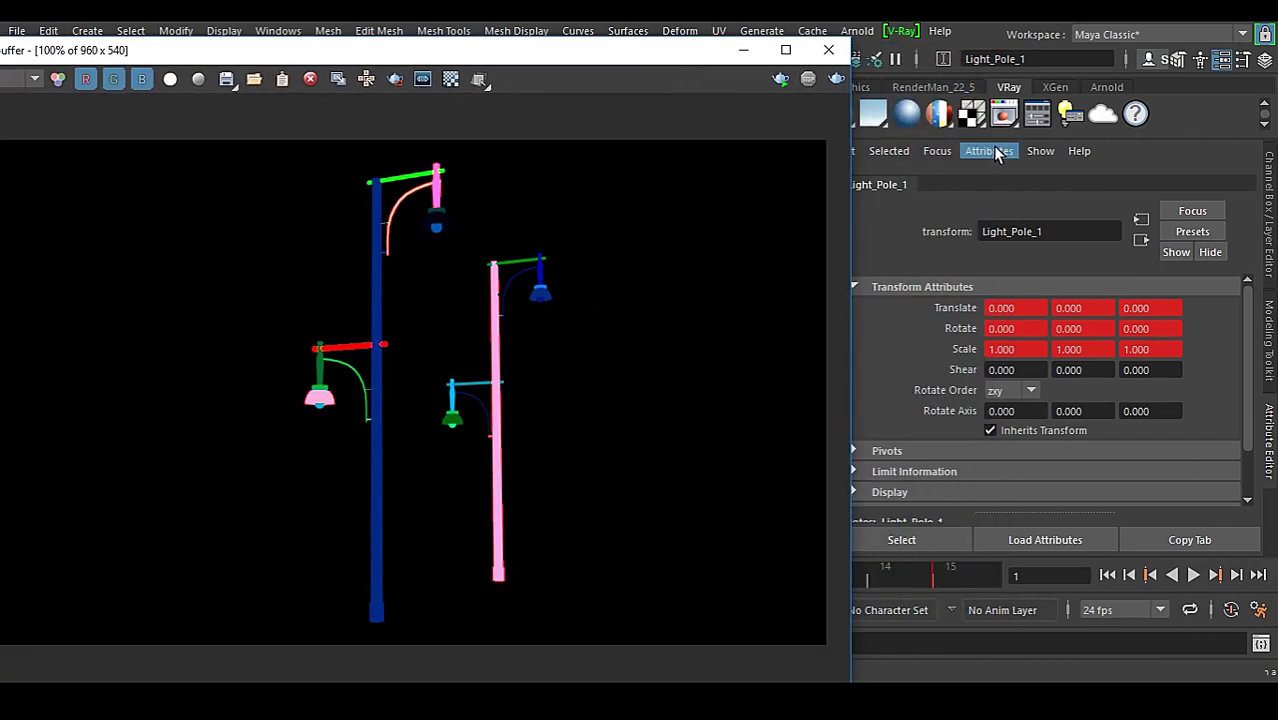
{"action": "left_click_drag", "start_coordinate": [684, 56], "coordinate": [621, 54]}
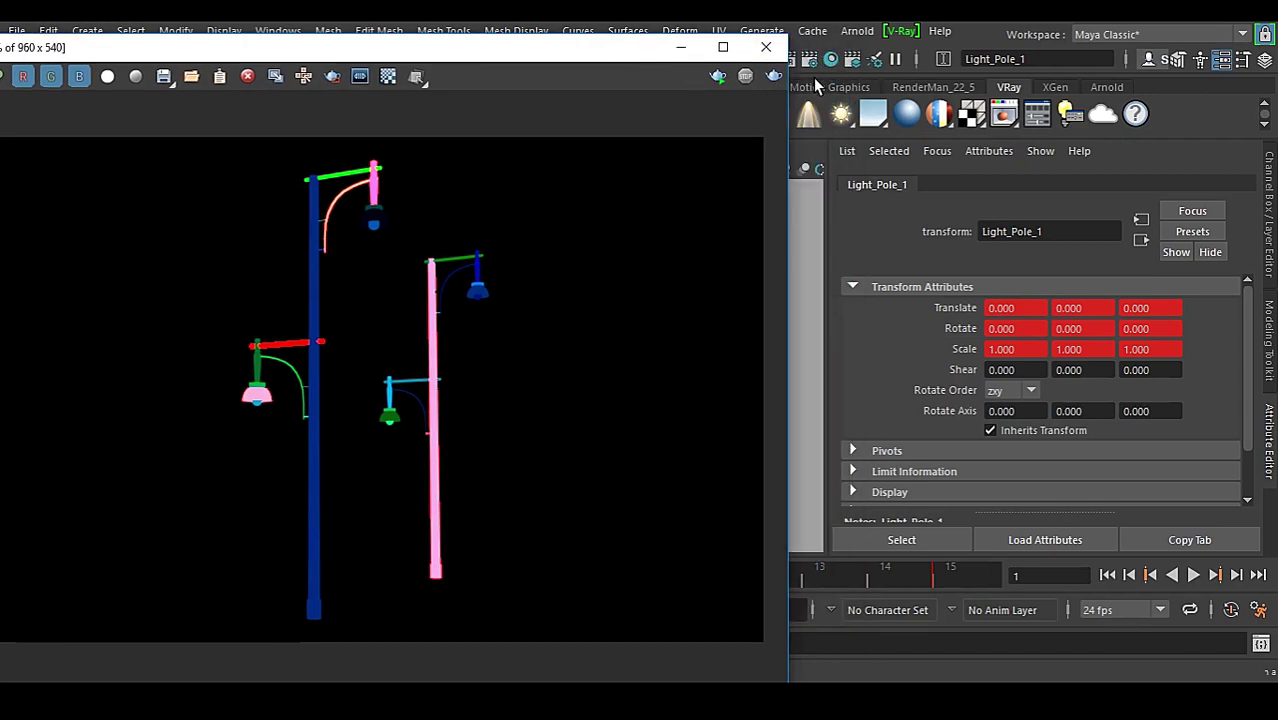
{"action": "left_click", "coordinate": [808, 59]}
{"action": "left_click", "coordinate": [568, 183]}
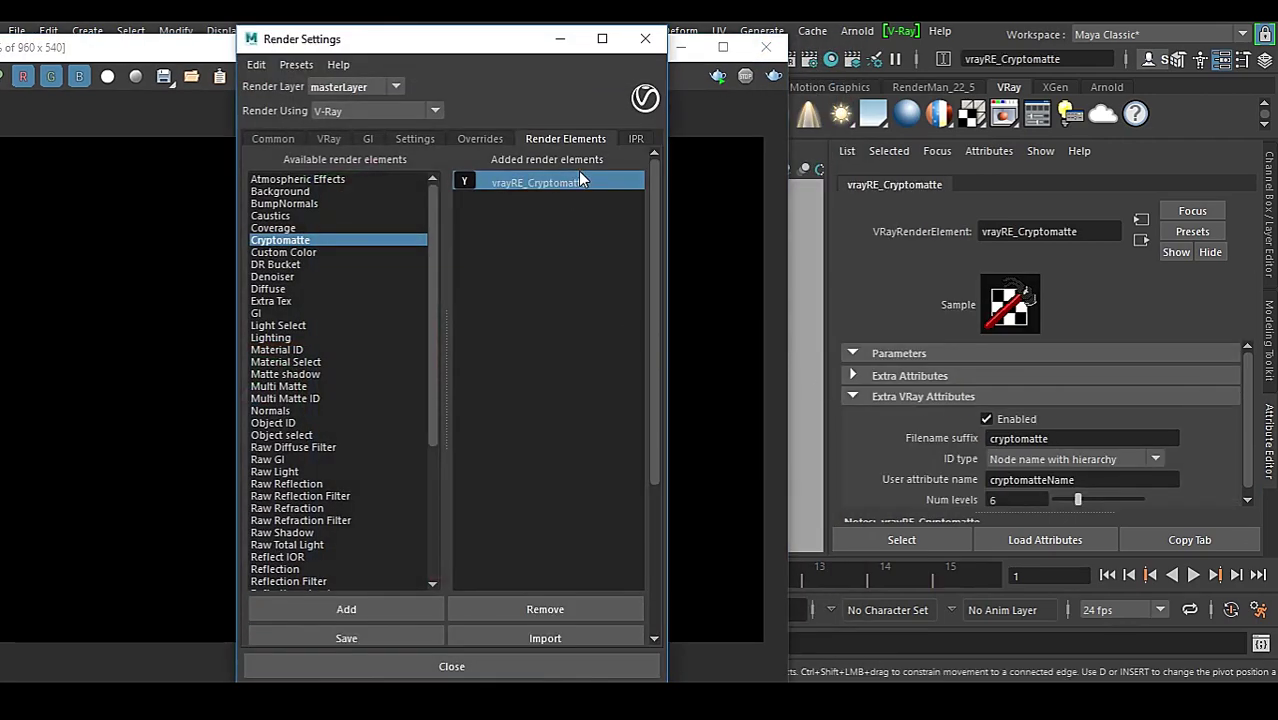
{"action": "left_click", "coordinate": [645, 38]}
{"action": "left_click", "coordinate": [1055, 463]}
{"action": "left_click", "coordinate": [1058, 477]}
Re-render in the V-Ray frame buffer with plain node-name IDs
{"action": "left_click_drag", "start_coordinate": [411, 60], "coordinate": [853, 50]}
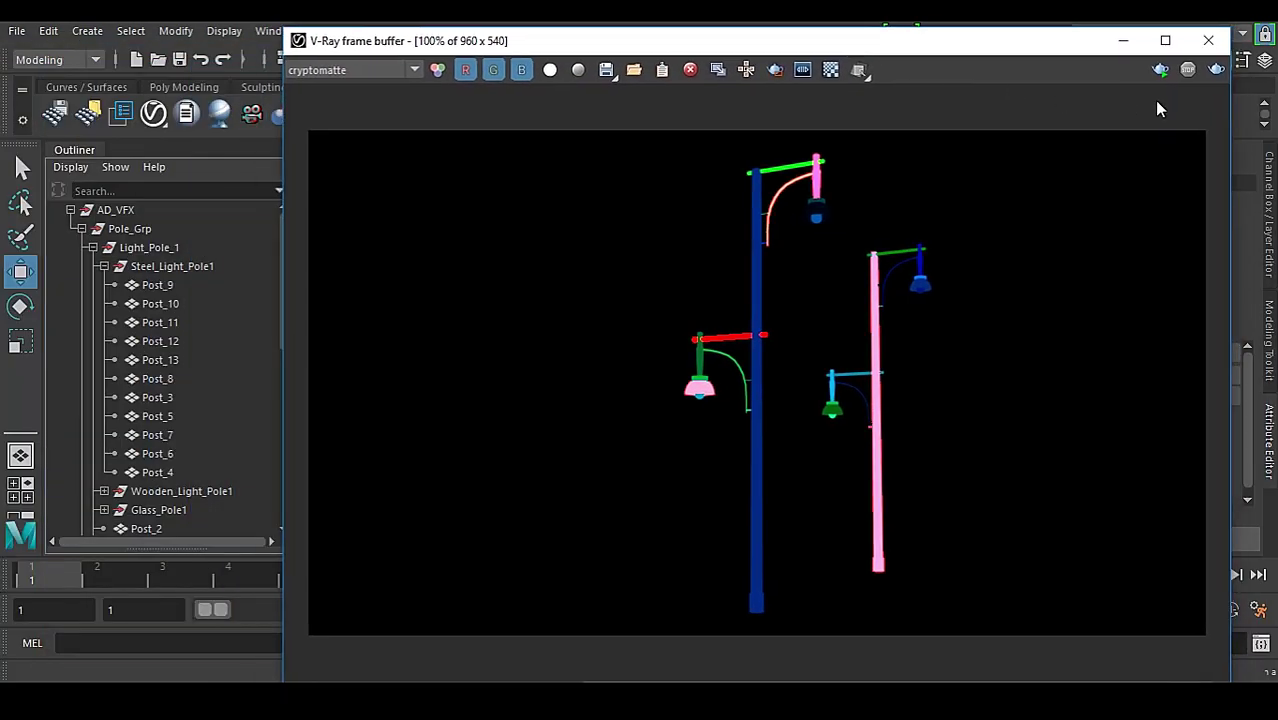
{"action": "left_click", "coordinate": [1216, 70]}
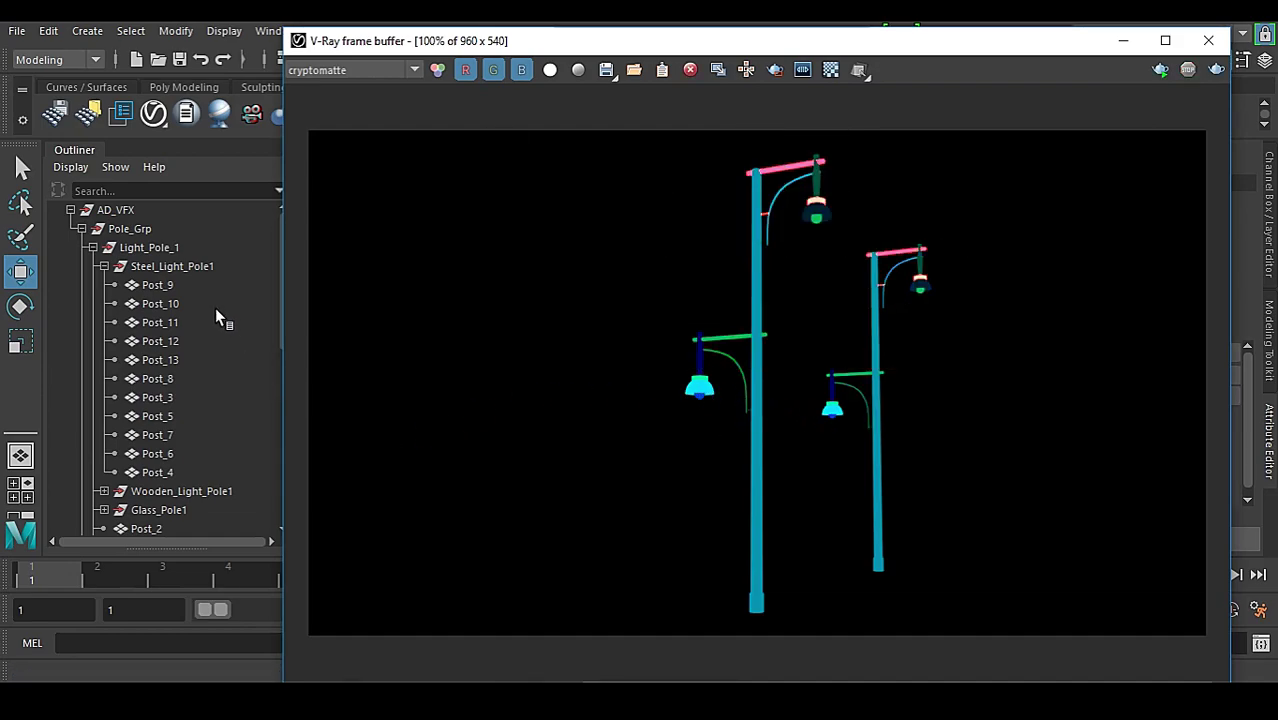
{"action": "left_click_drag", "start_coordinate": [735, 47], "coordinate": [842, 430]}
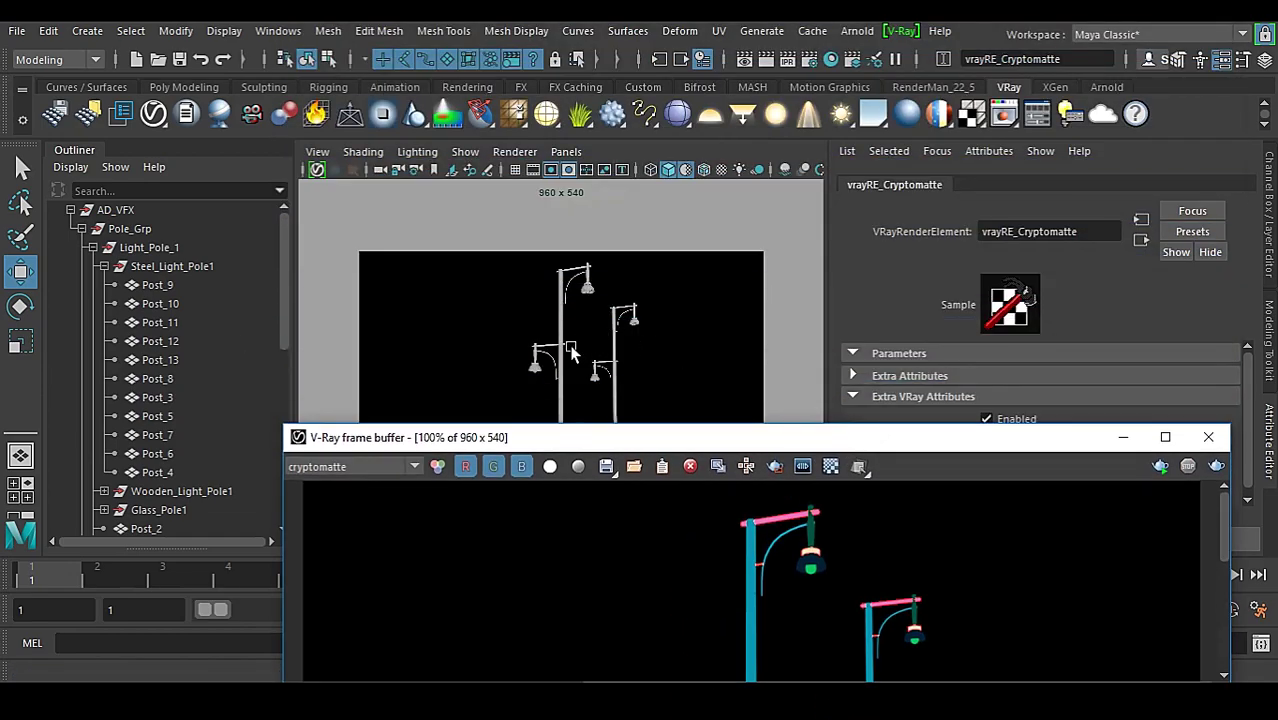
Select the tall pole's post and rename Post_13 to Post_33
{"action": "left_click", "coordinate": [534, 363]}
{"action": "left_click", "coordinate": [559, 320]}
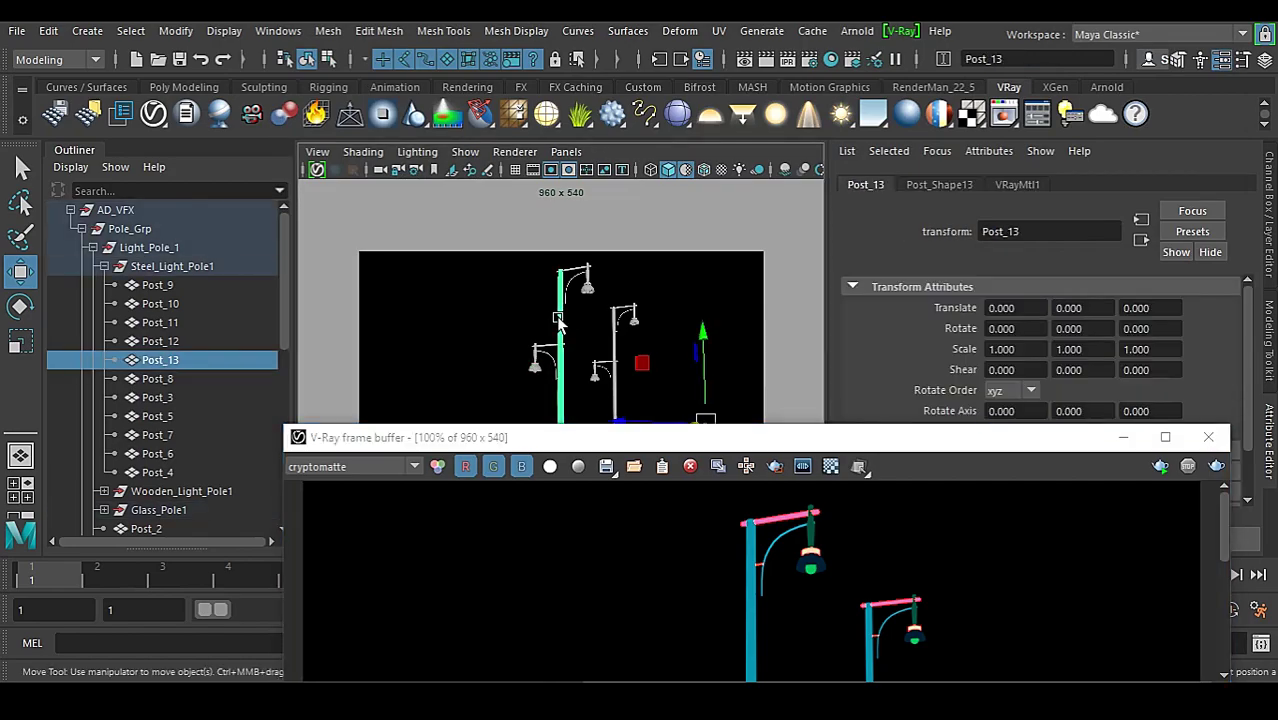
{"action": "left_click_drag", "start_coordinate": [440, 440], "coordinate": [576, 217]}
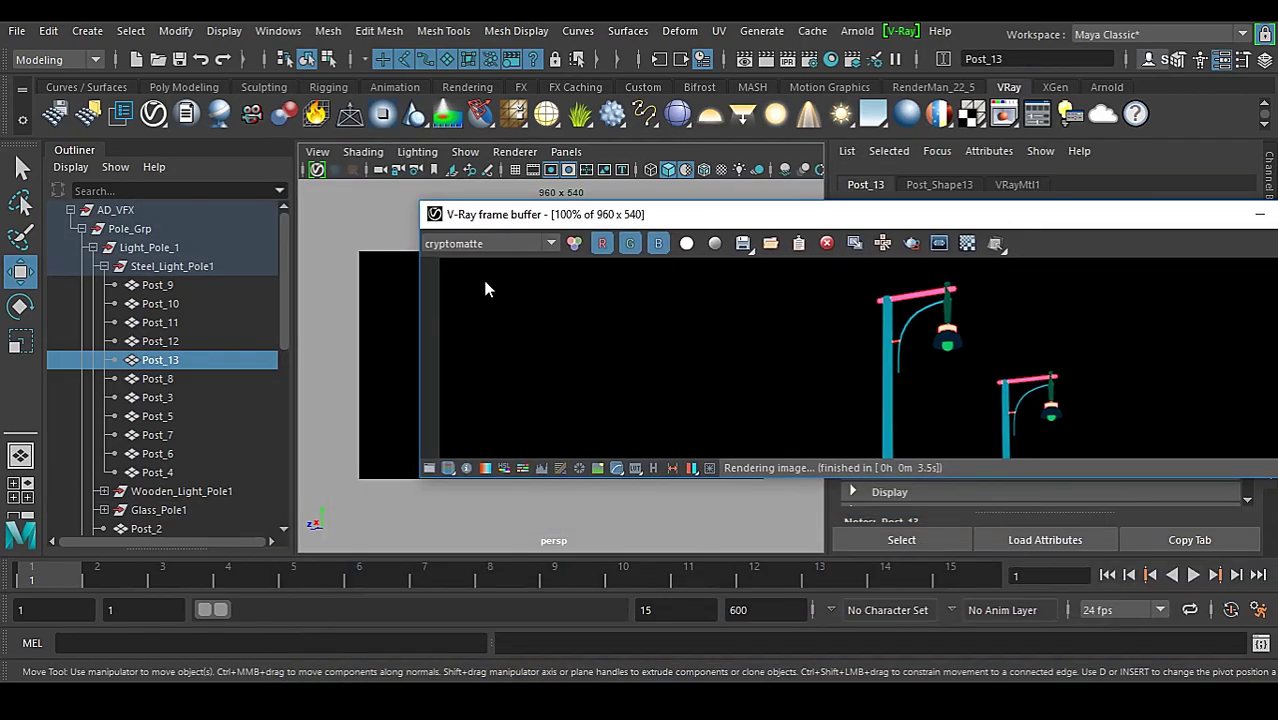
{"action": "double_click", "coordinate": [204, 360]}
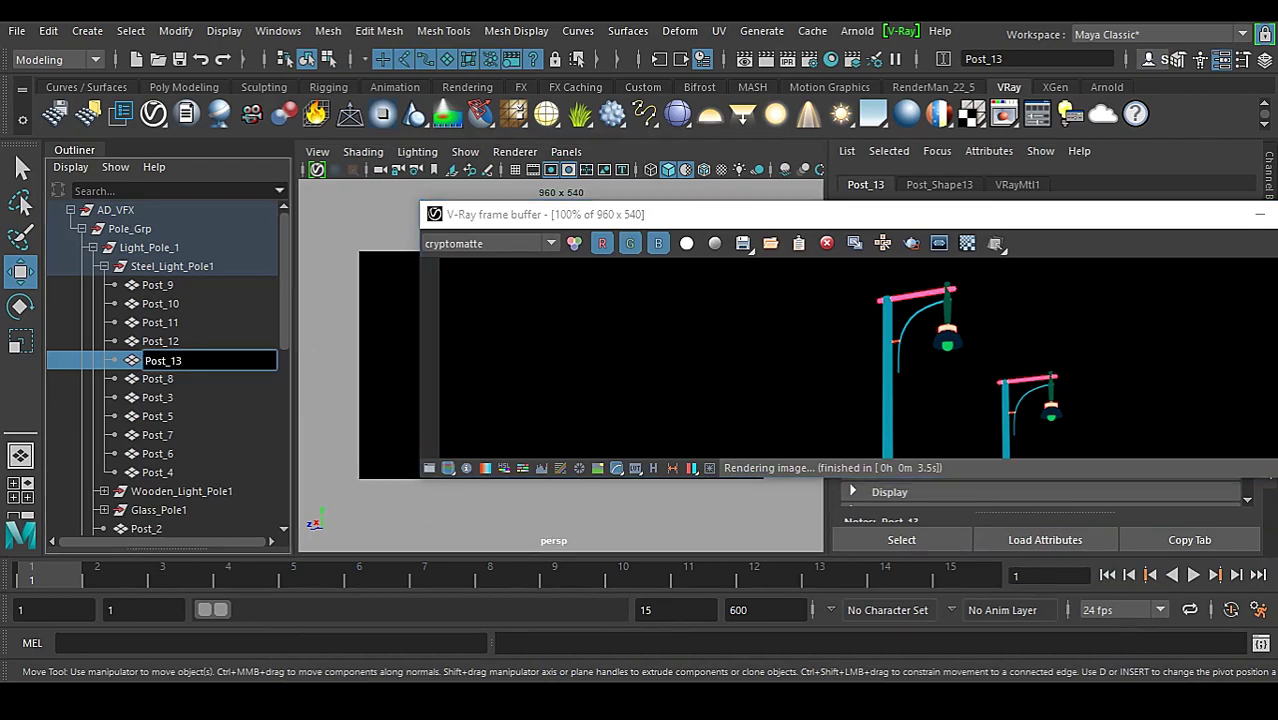
{"action": "type", "text": "Post_33"}
{"action": "left_click", "coordinate": [191, 412]}
Re-render the Cryptomatte in a full-screen frame buffer, then restore the window
{"action": "double_click", "coordinate": [876, 216]}
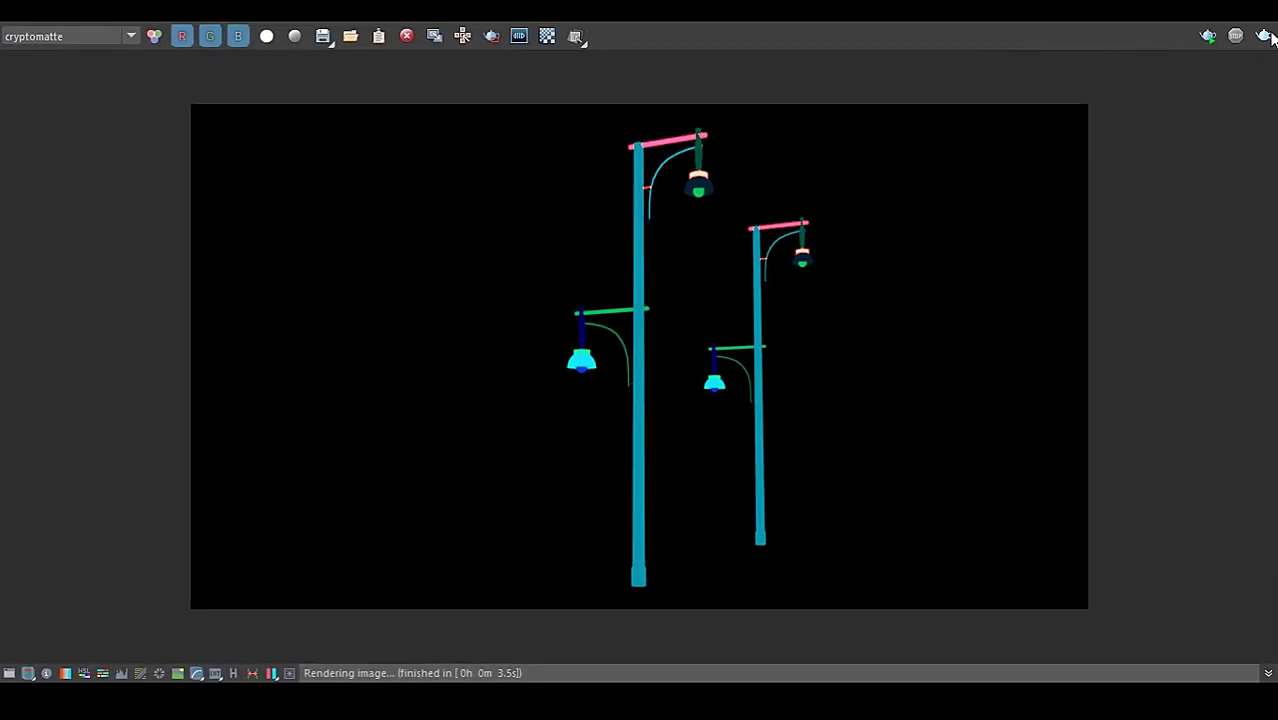
{"action": "left_click", "coordinate": [1266, 36]}
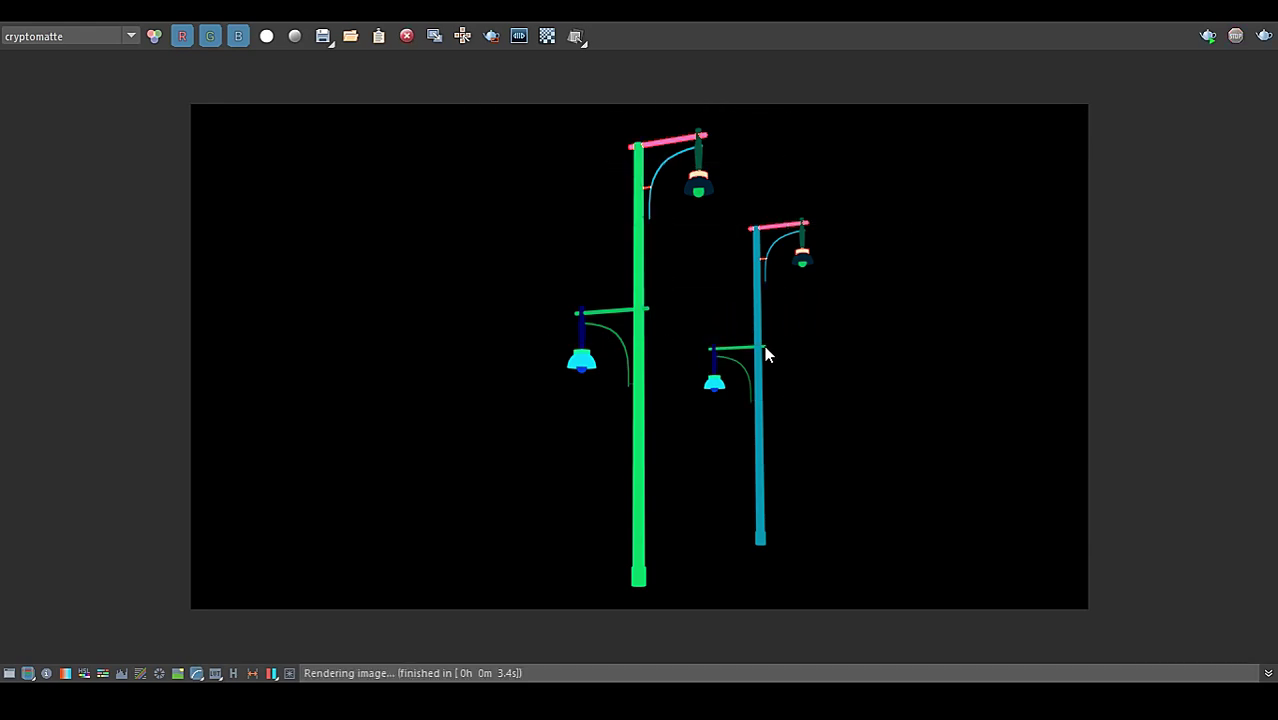
{"action": "left_click_drag", "start_coordinate": [924, 21], "coordinate": [445, 98]}
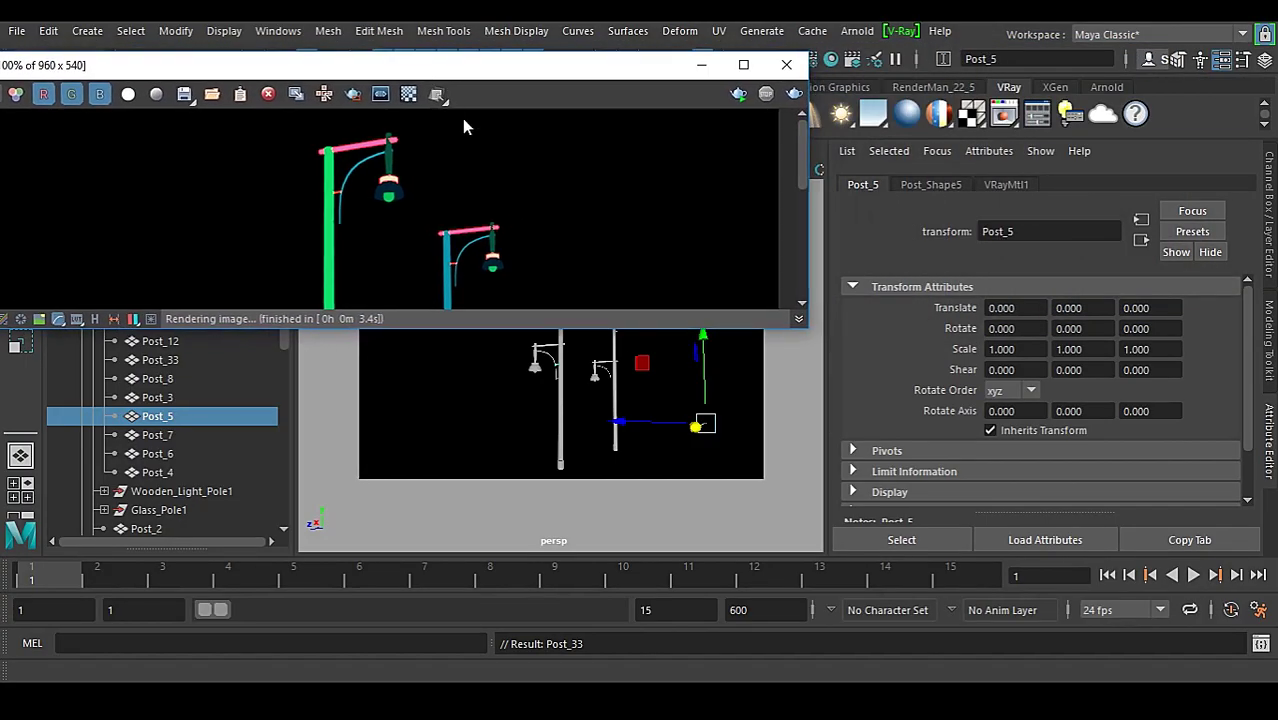
Bring the vrayRE_Cryptomatte attributes back into the Attribute Editor
{"action": "left_click_drag", "start_coordinate": [806, 328], "coordinate": [750, 530]}
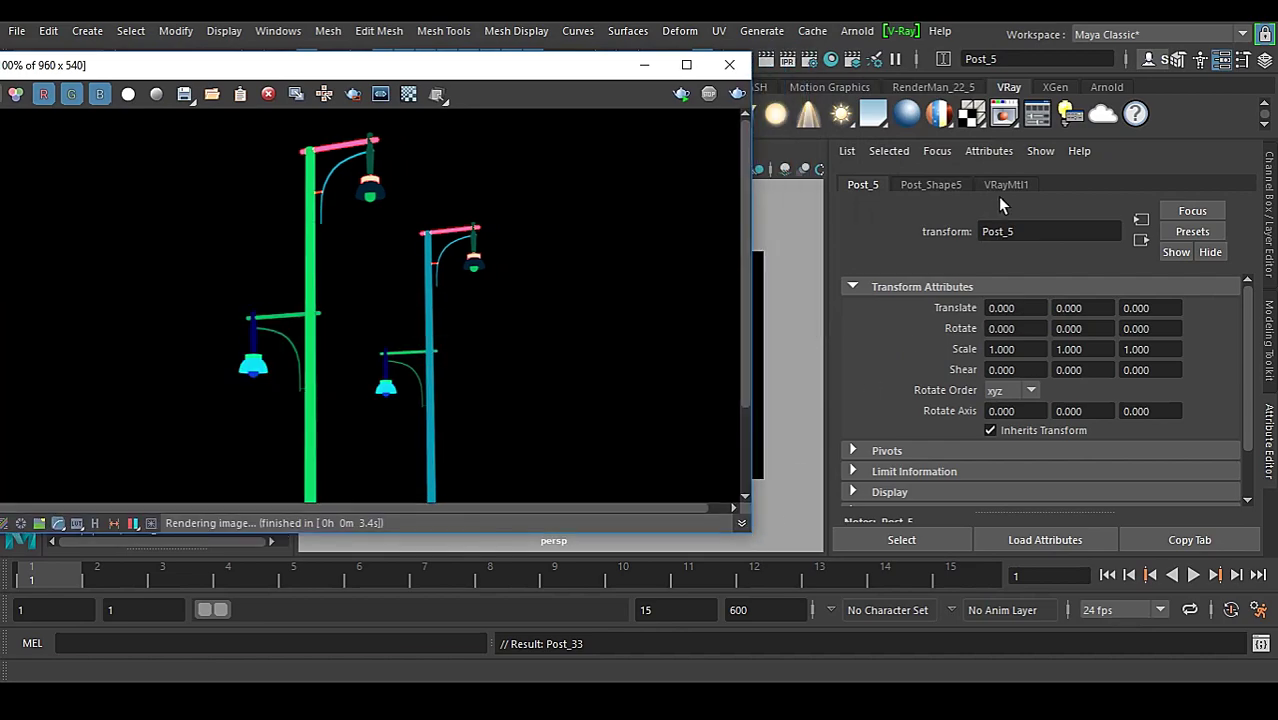
{"action": "left_click", "coordinate": [809, 59]}
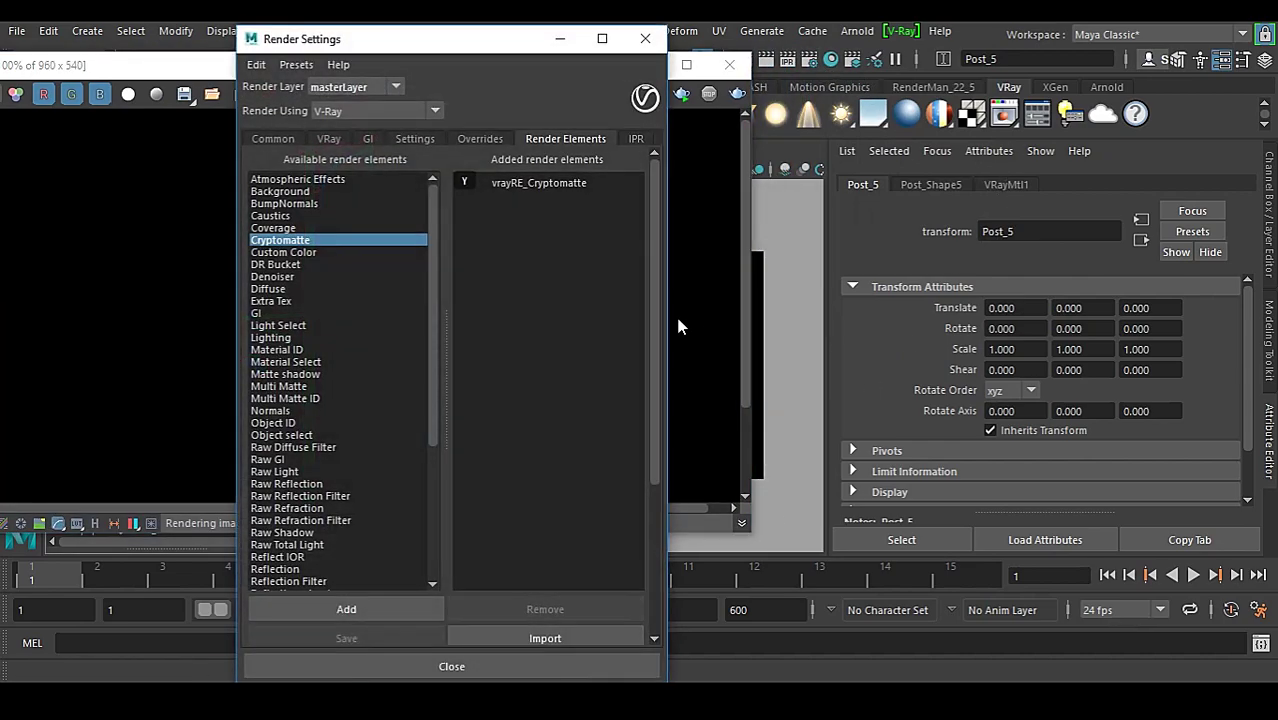
{"action": "left_click", "coordinate": [530, 183]}
{"action": "left_click", "coordinate": [645, 40]}
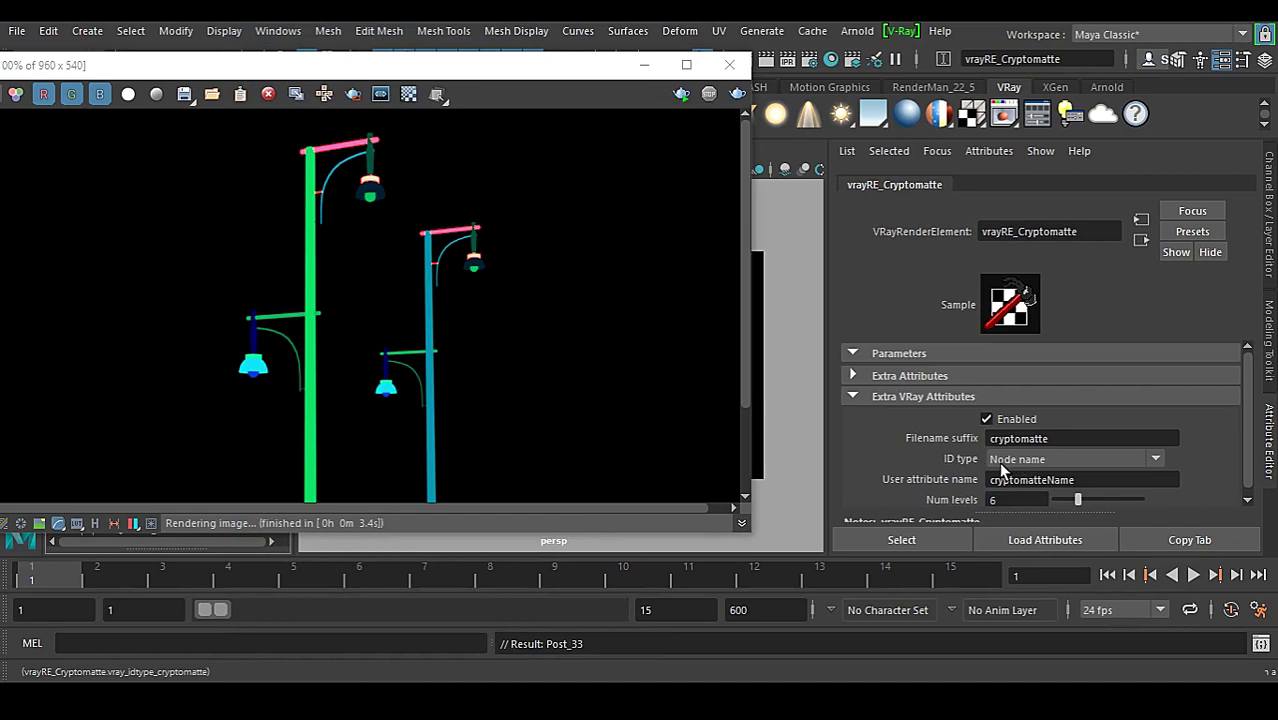
{"action": "scroll", "coordinate": [323, 390], "scroll_direction": "up", "scroll_amount": 1}
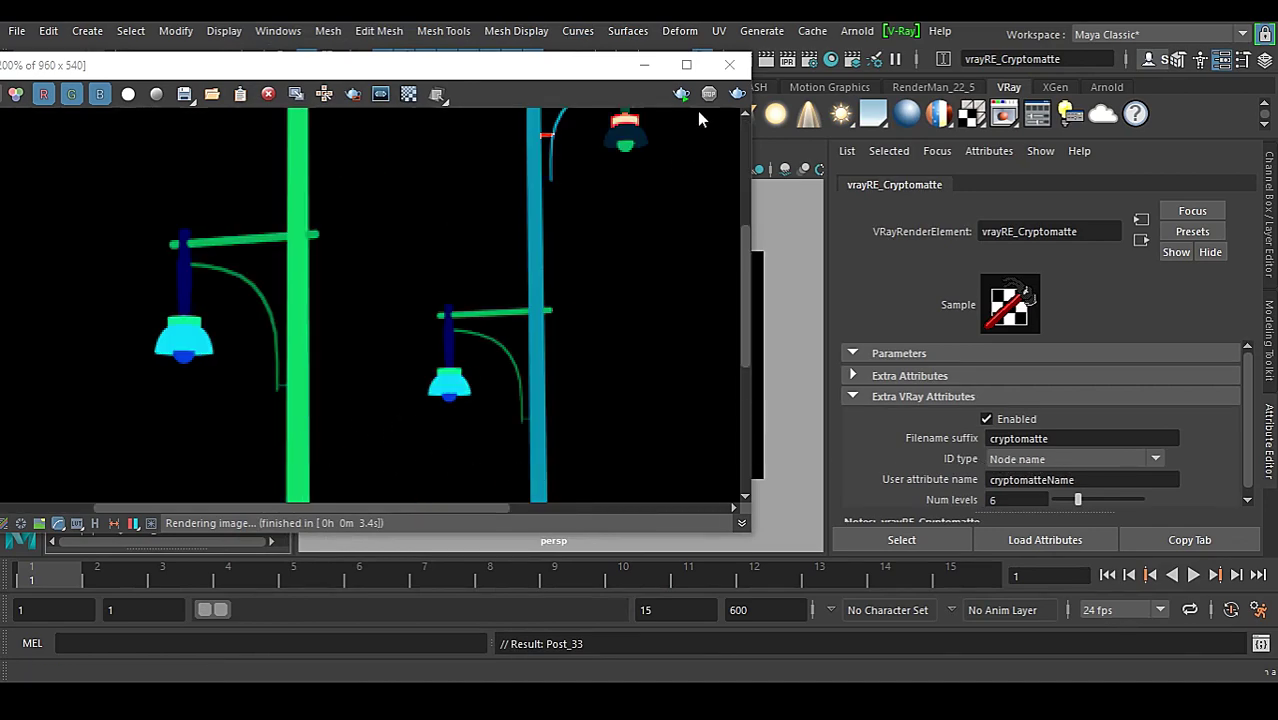
Marquee-select all the pole posts and batch-rename them to AD34 in the rename field
{"action": "left_click", "coordinate": [643, 68]}
{"action": "left_click_drag", "start_coordinate": [465, 228], "coordinate": [688, 464]}
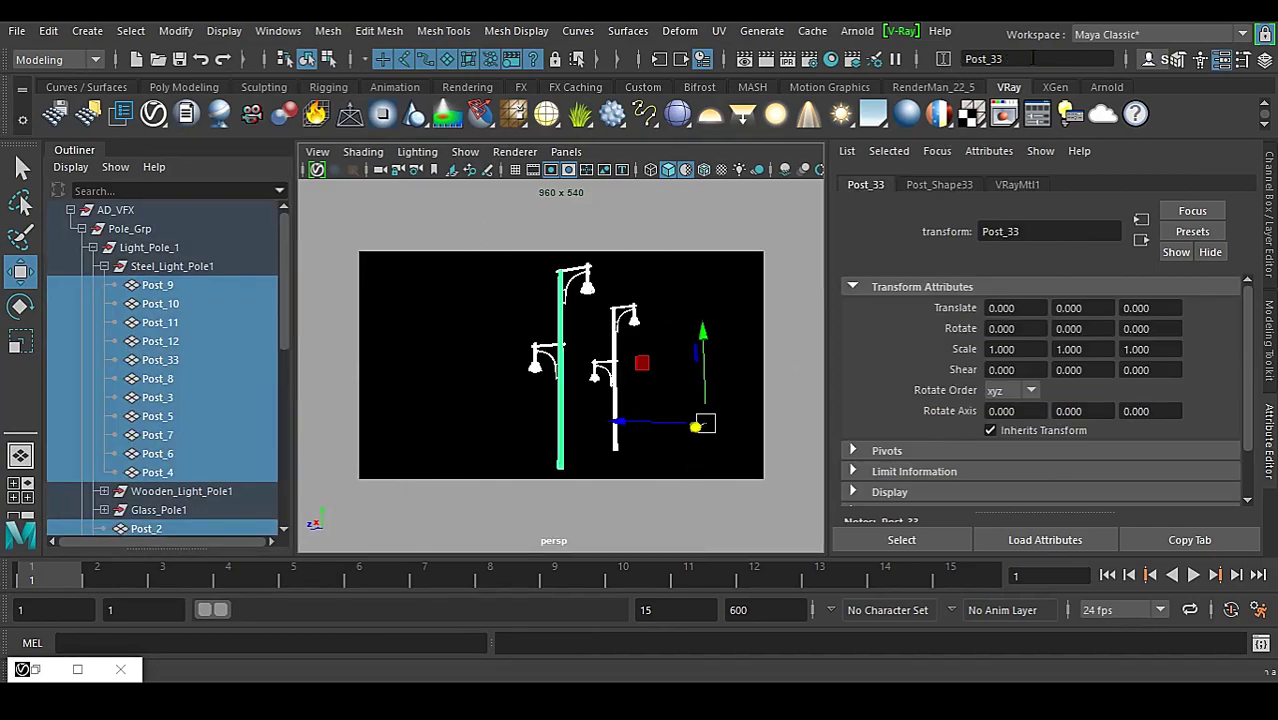
{"action": "left_click", "coordinate": [925, 60]}
{"action": "type", "text": "AD"}
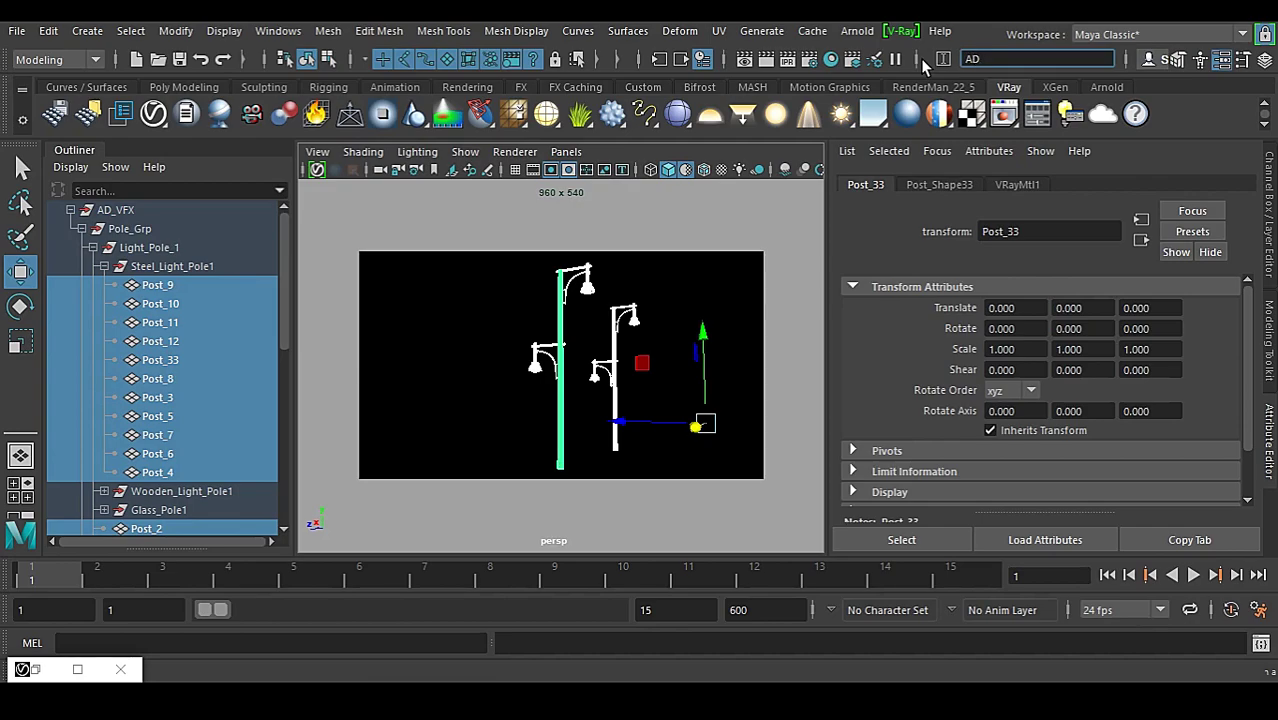
{"action": "type", "text": "34"}
{"action": "key", "text": "Return"}
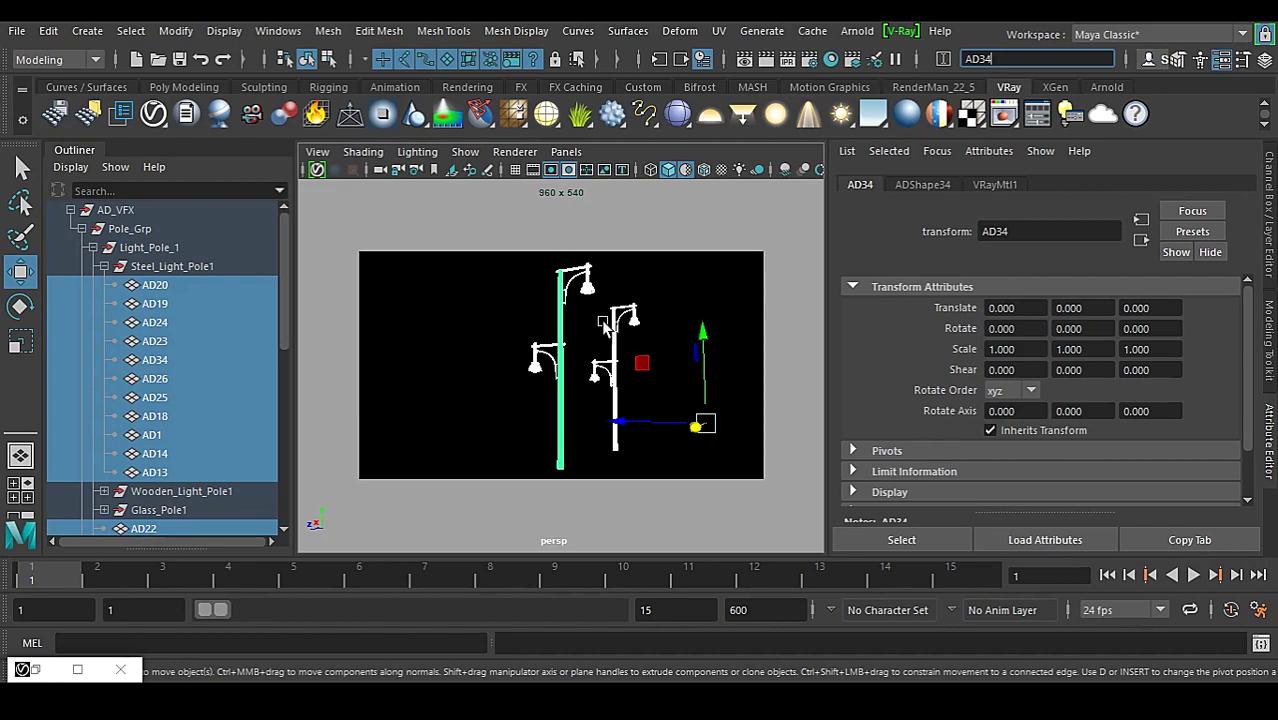
Deselect, re-render the AD-renamed posts in Cryptomatte, then select a lamp head
{"action": "left_click", "coordinate": [472, 311]}
{"action": "left_click", "coordinate": [45, 672]}
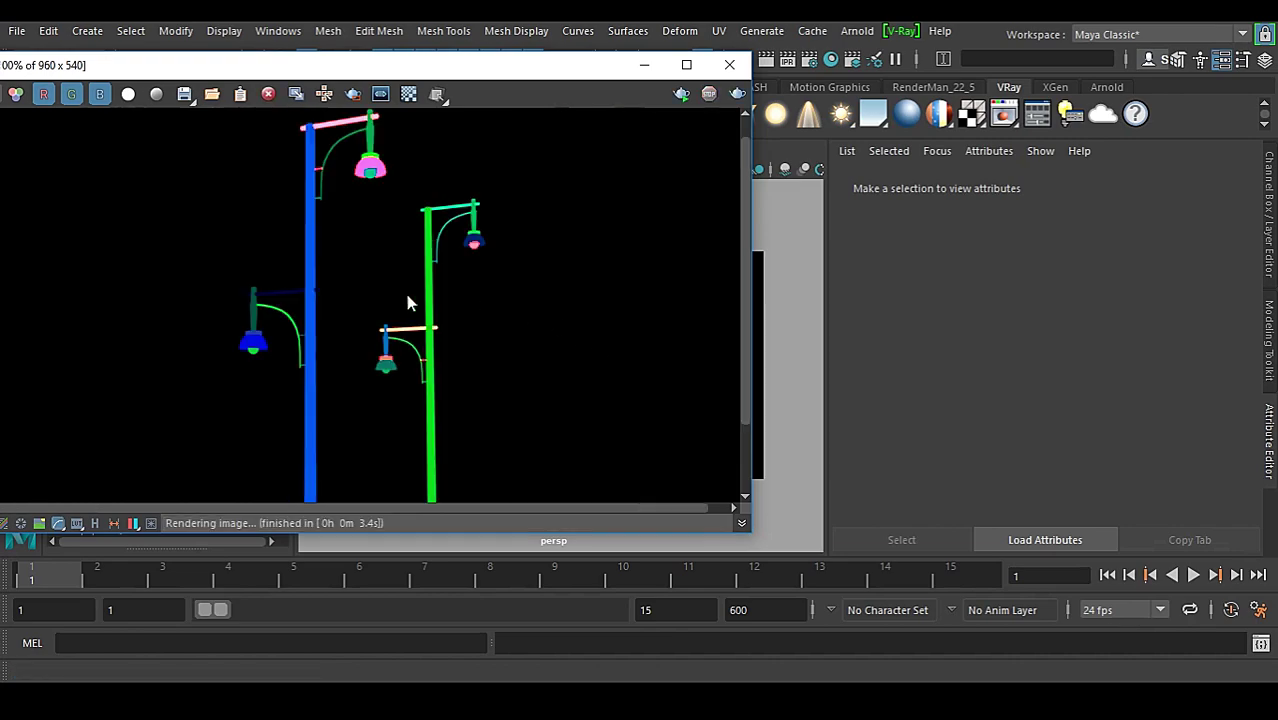
{"action": "scroll", "coordinate": [397, 365], "scroll_direction": "down", "scroll_amount": 2}
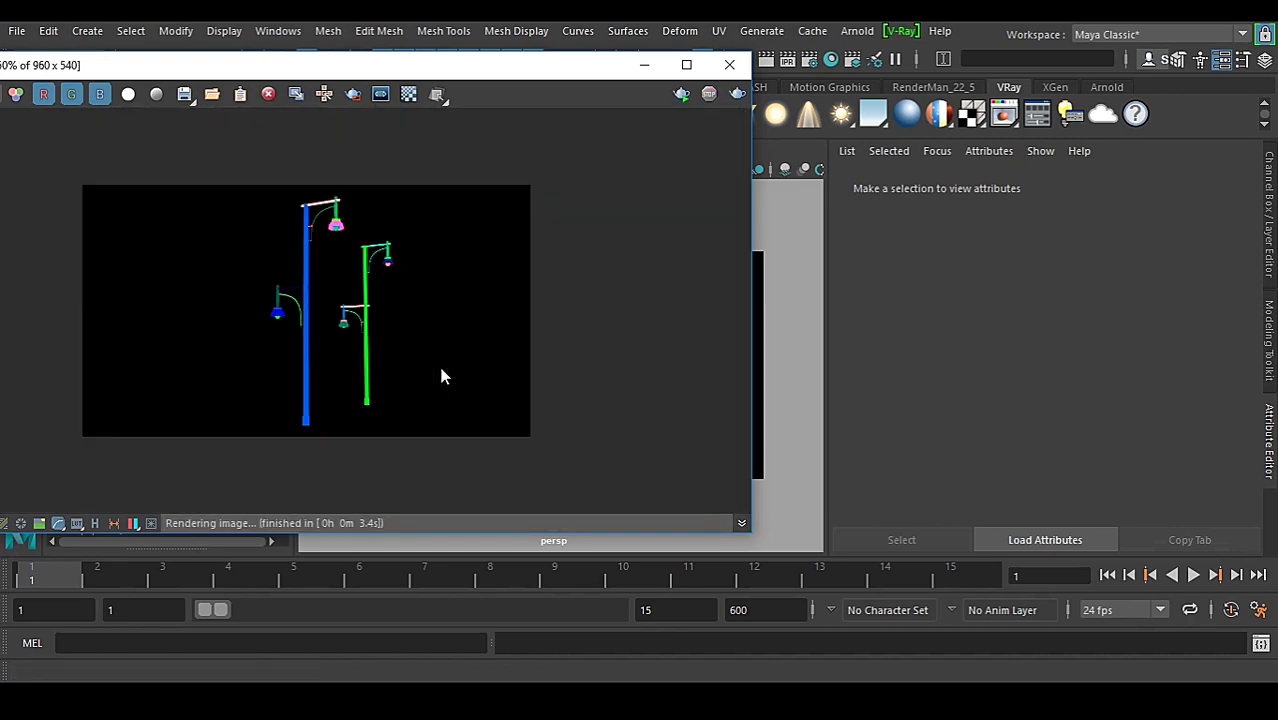
{"action": "scroll", "coordinate": [404, 320], "scroll_direction": "up", "scroll_amount": 2}
{"action": "left_click_drag", "start_coordinate": [594, 69], "coordinate": [552, 402]}
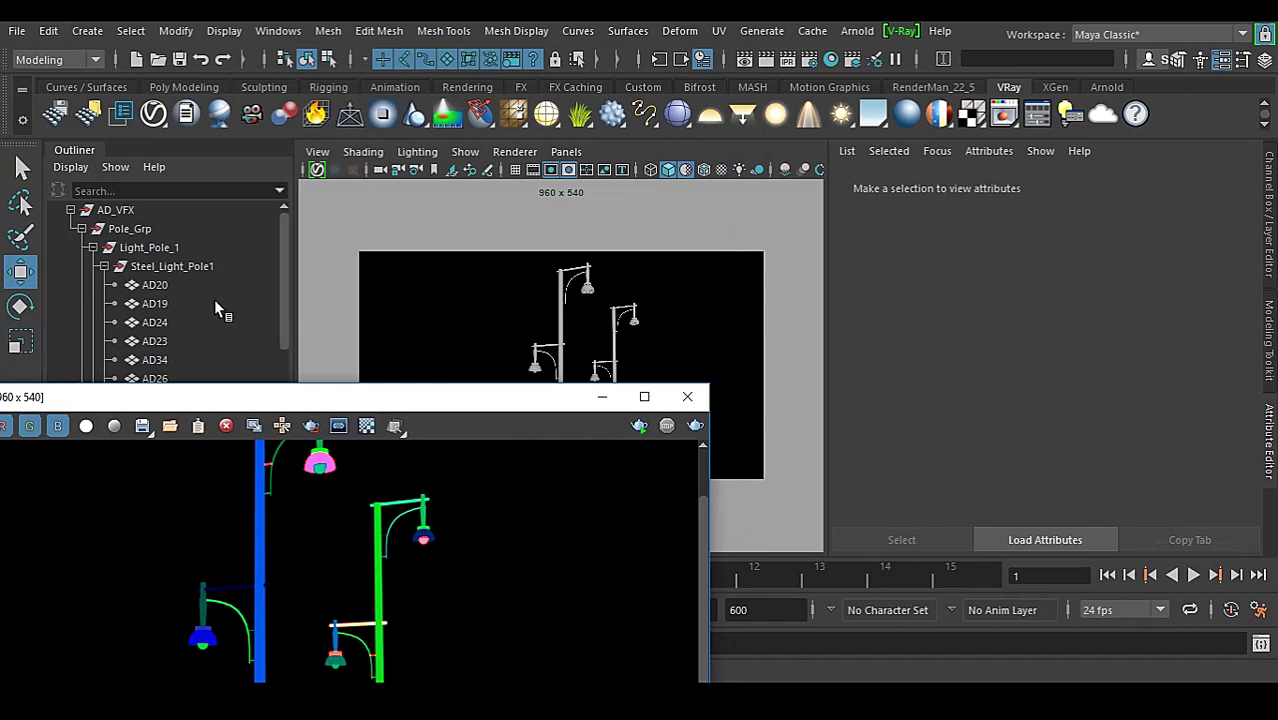
{"action": "left_click", "coordinate": [588, 289]}
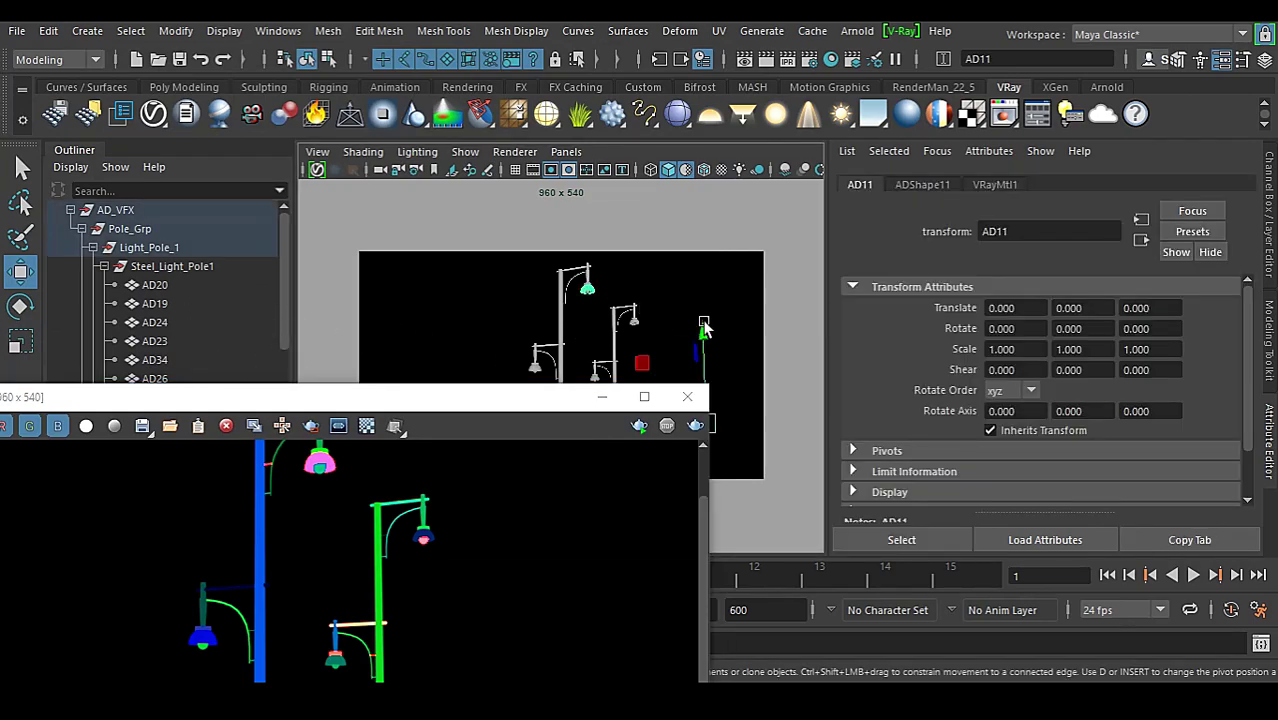
Switch vrayRE_Cryptomatte's ID type to Node name with hierarchy for a render, then back to Node name
{"action": "left_click", "coordinate": [818, 68]}
{"action": "left_click", "coordinate": [535, 177]}
{"action": "left_click", "coordinate": [645, 37]}
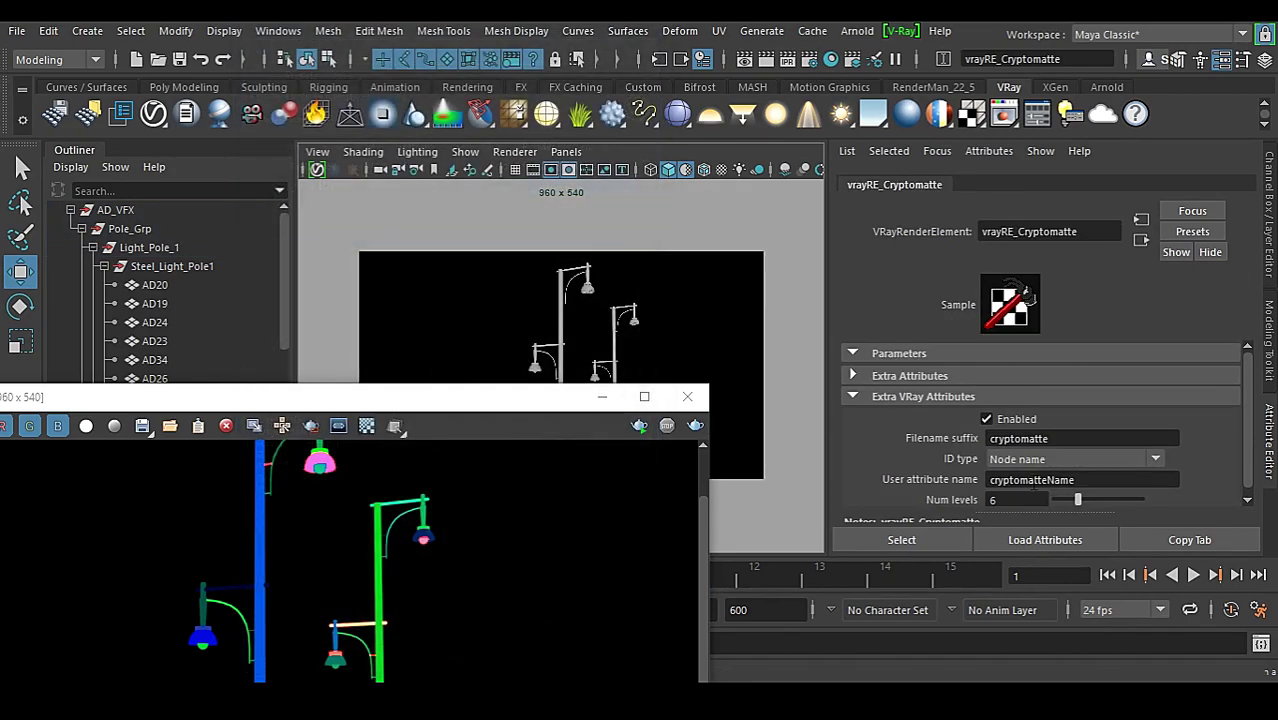
{"action": "left_click_drag", "start_coordinate": [521, 396], "coordinate": [730, 85]}
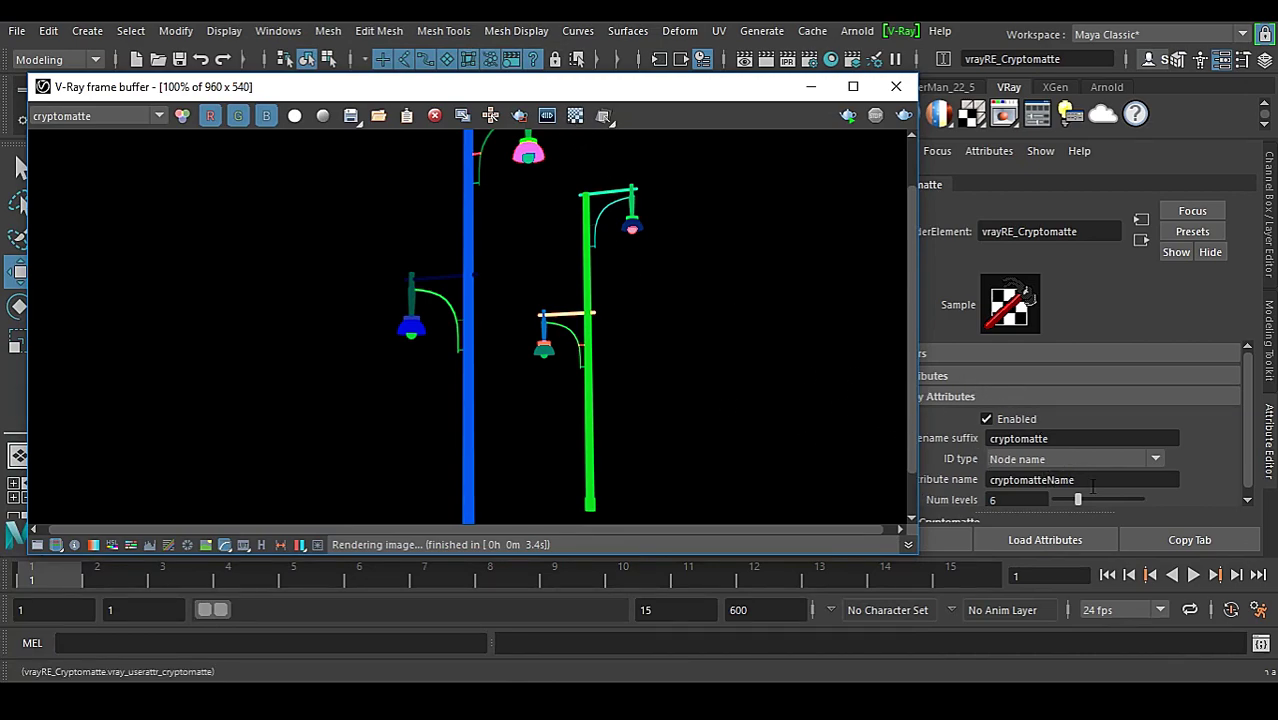
{"action": "left_click", "coordinate": [1036, 462]}
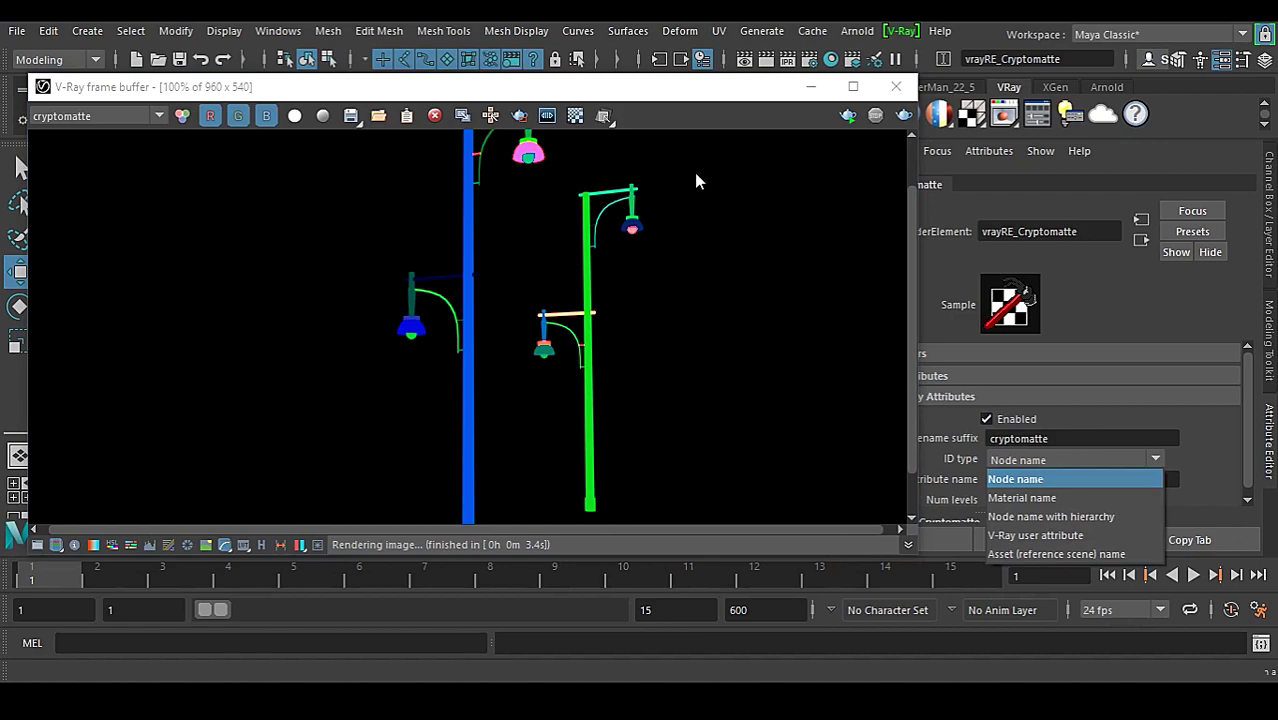
{"action": "left_click", "coordinate": [1073, 517]}
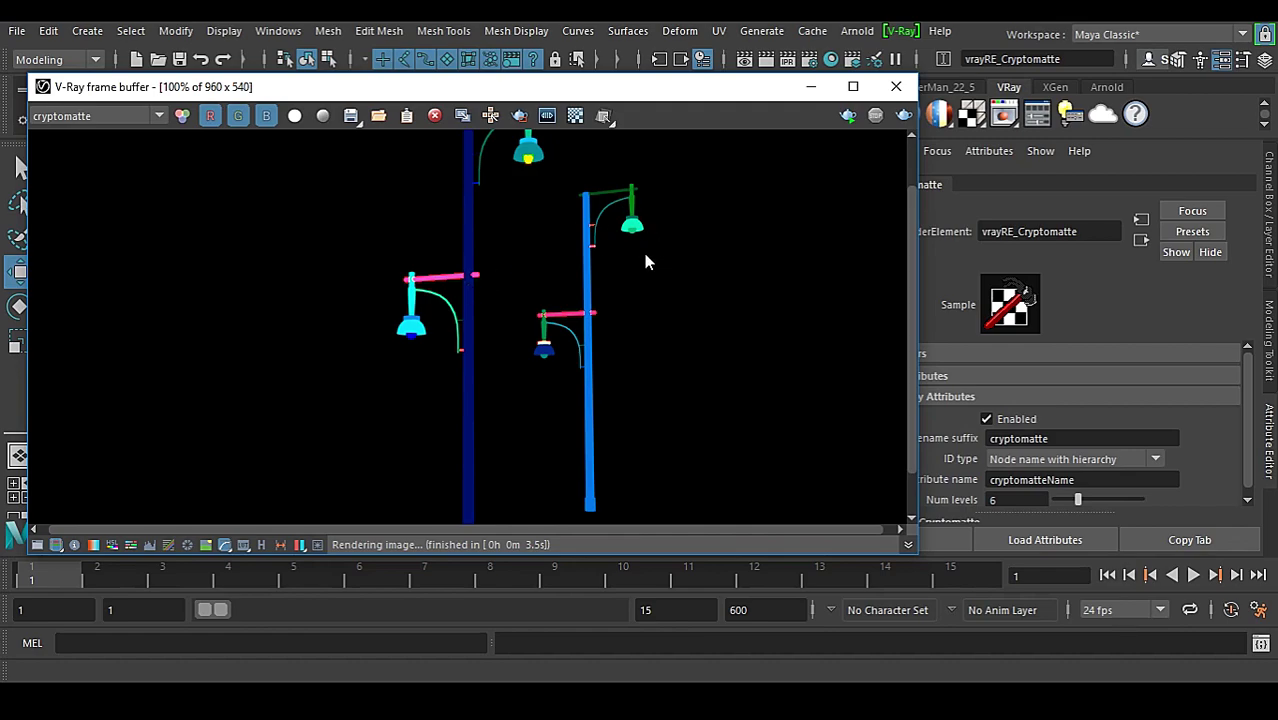
{"action": "left_click", "coordinate": [1026, 456]}
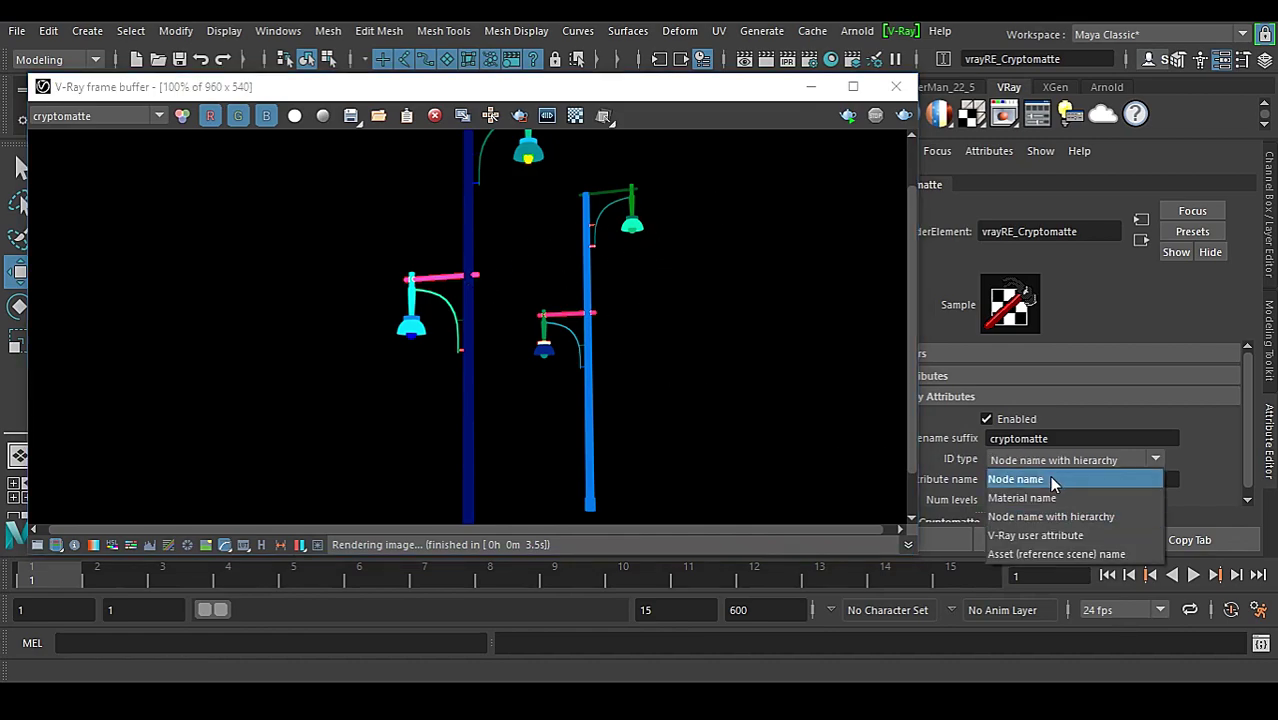
{"action": "left_click", "coordinate": [1068, 480]}
Select the AD2, AD8, Wooden_Light_Pole1, AD20, AD34 and AD18 nodes in the Outliner
{"action": "left_click_drag", "start_coordinate": [536, 99], "coordinate": [815, 79]}
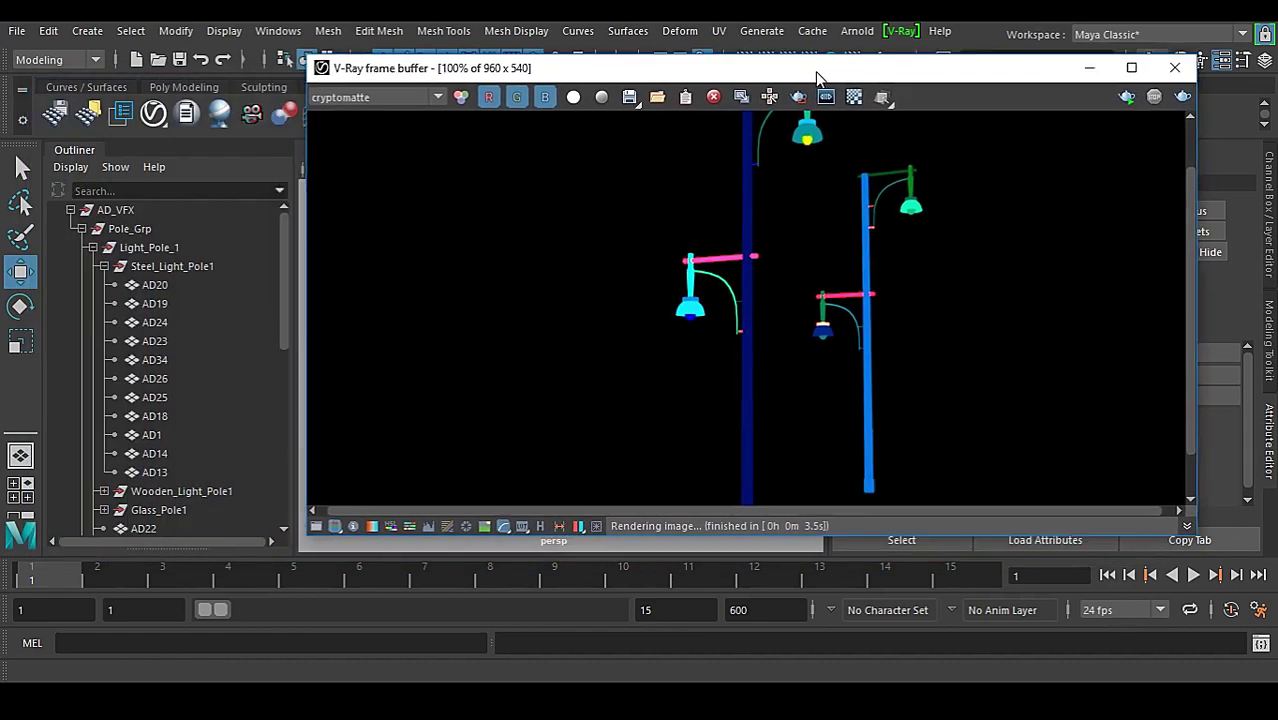
{"action": "scroll", "coordinate": [180, 472], "scroll_direction": "down", "scroll_amount": 5}
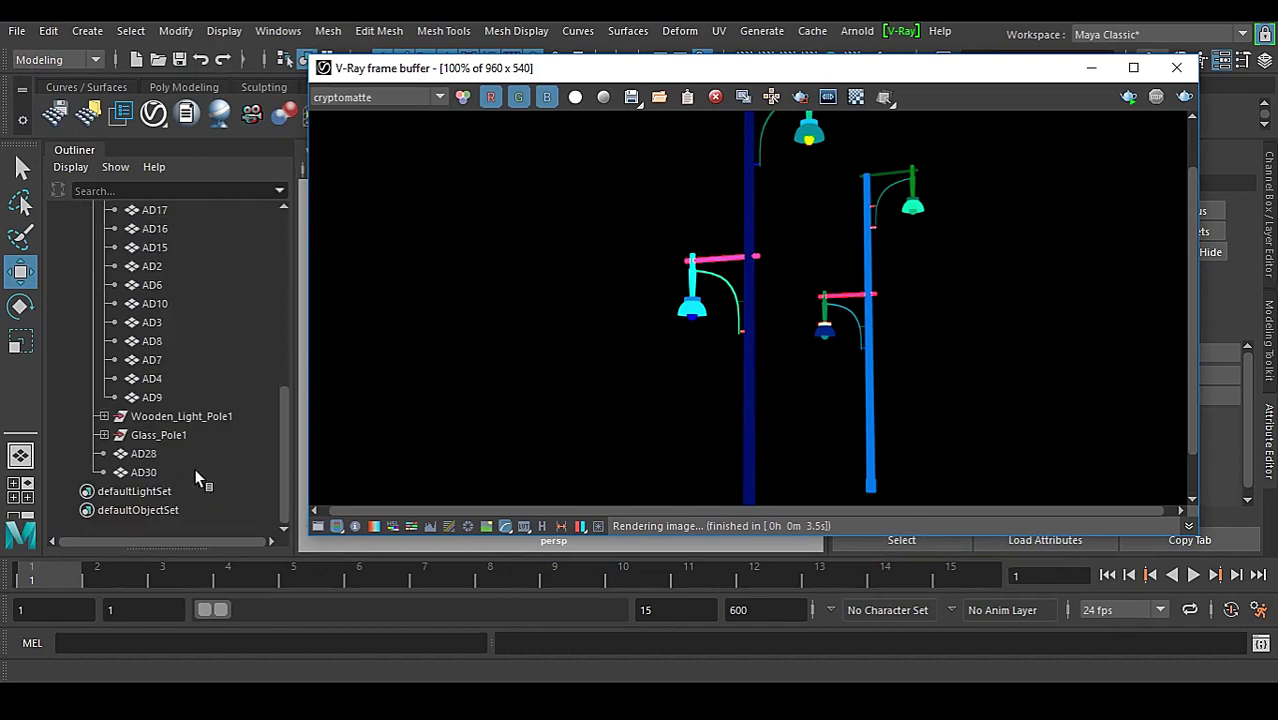
{"action": "left_click", "coordinate": [157, 266]}
{"action": "left_click", "coordinate": [155, 341]}
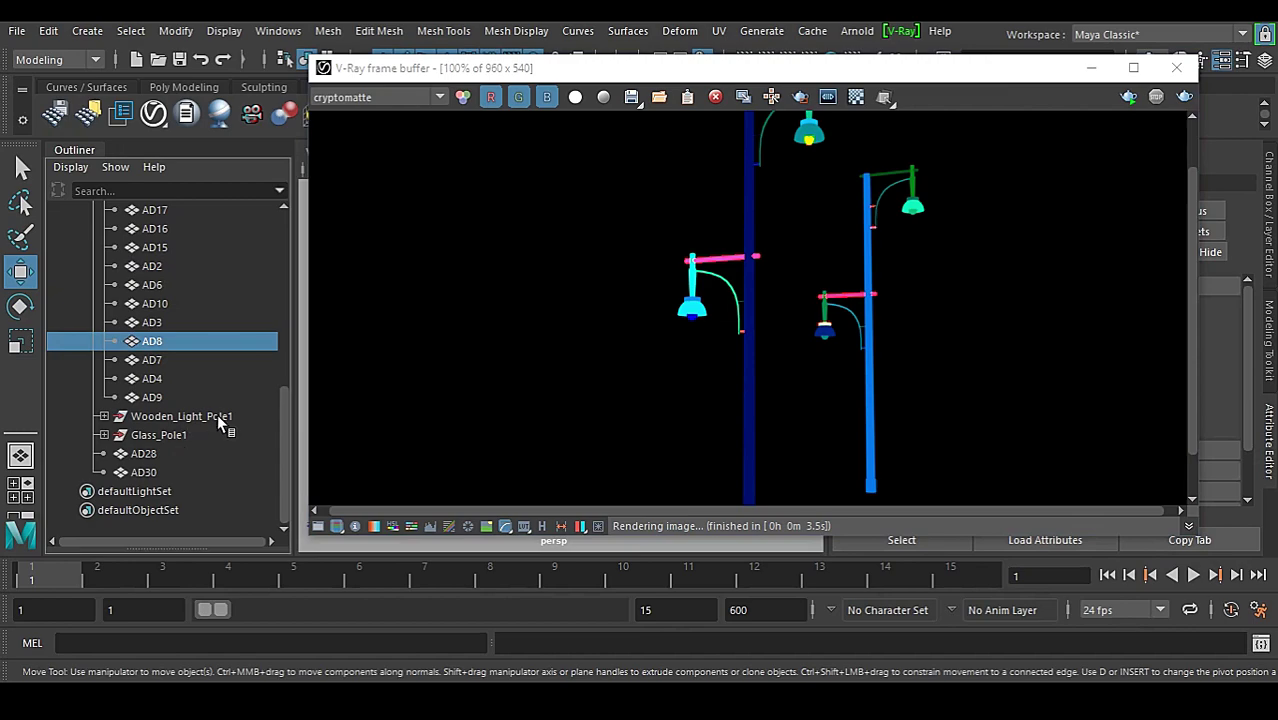
{"action": "left_click", "coordinate": [180, 416]}
{"action": "scroll", "coordinate": [214, 418], "scroll_direction": "up", "scroll_amount": 5}
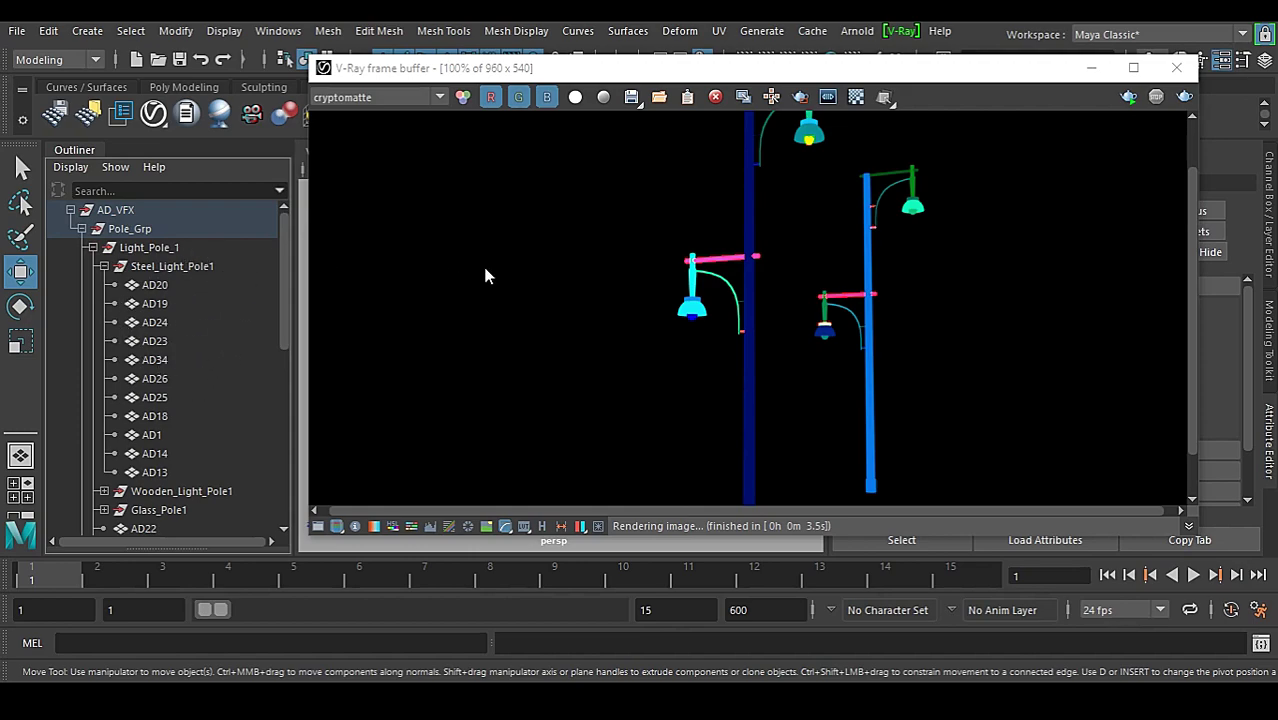
{"action": "left_click", "coordinate": [176, 286]}
{"action": "left_click", "coordinate": [170, 362]}
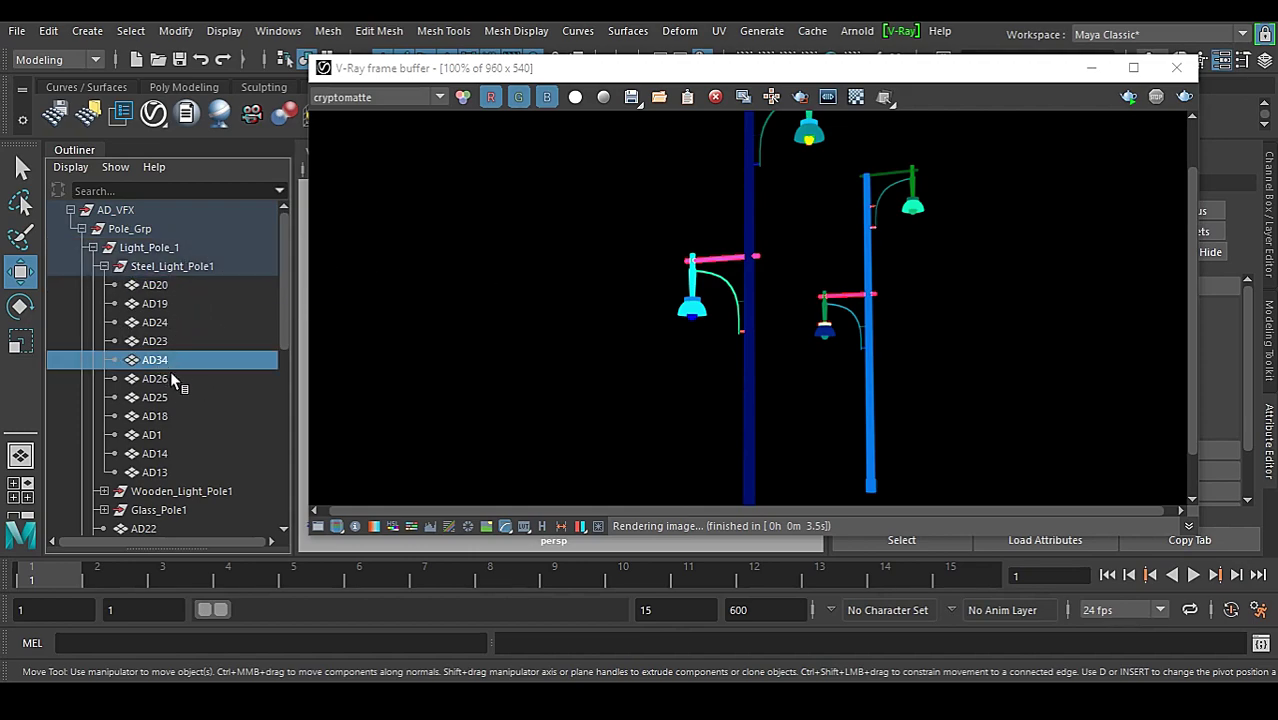
{"action": "left_click", "coordinate": [170, 412]}
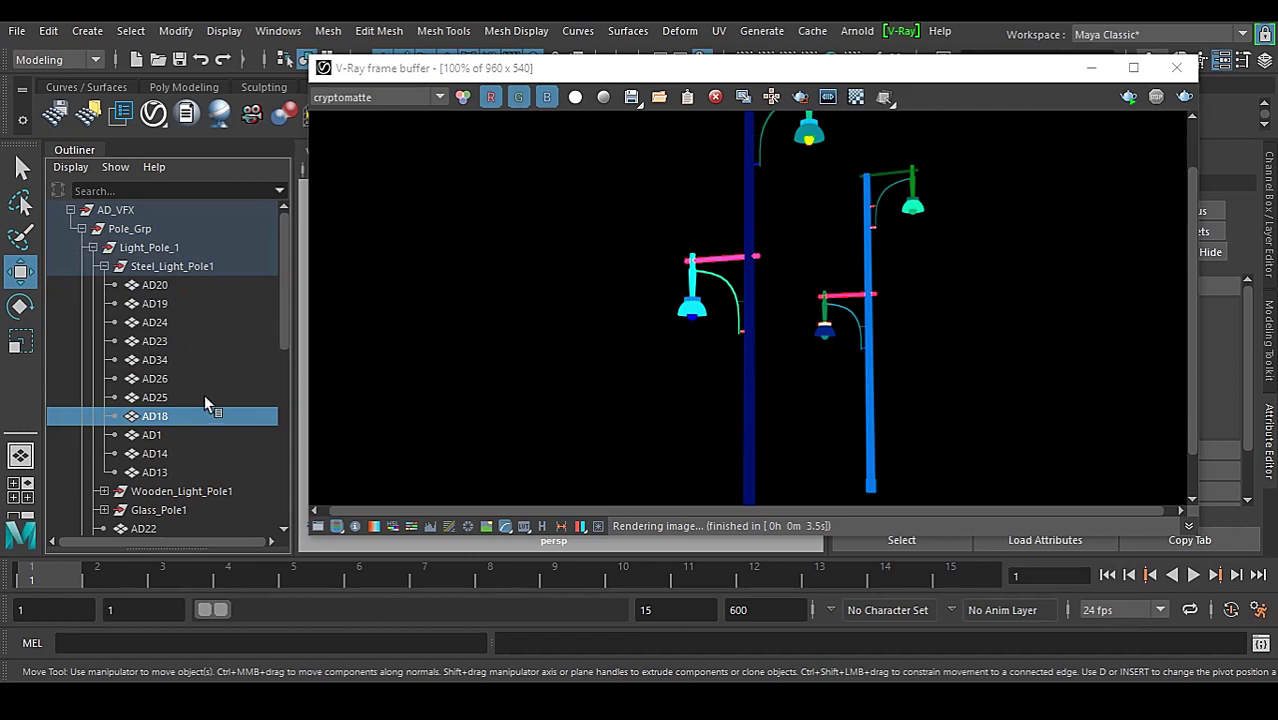
{"action": "scroll", "coordinate": [190, 380], "scroll_direction": "down", "scroll_amount": 3}
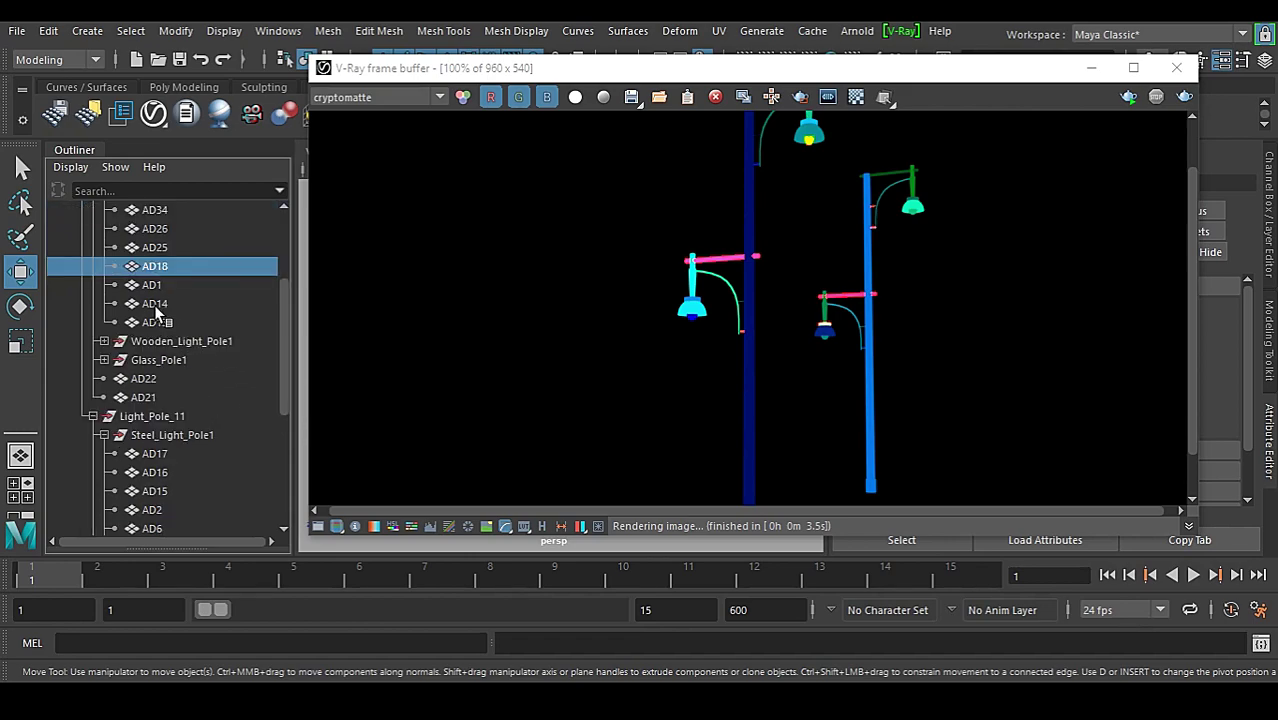
Check the Cryptomatte ID type list without changing it, then minimize the V-Ray frame buffer
{"action": "left_click_drag", "start_coordinate": [920, 70], "coordinate": [527, 95]}
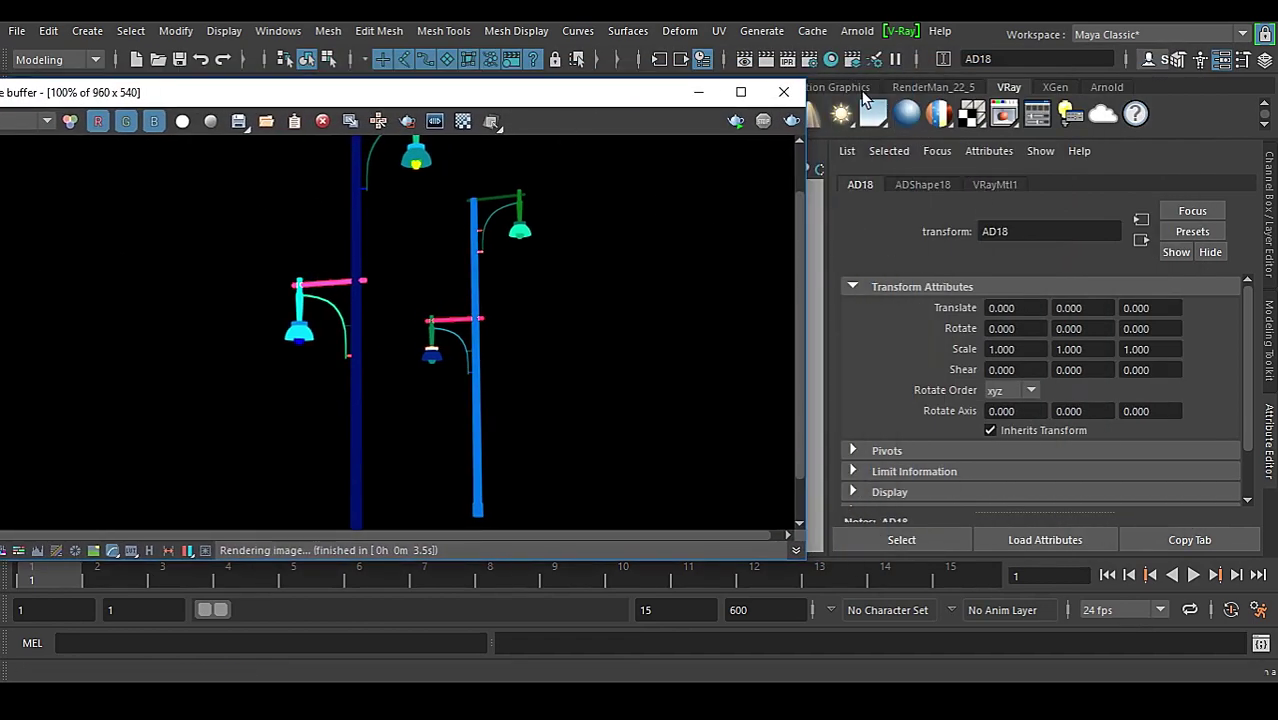
{"action": "left_click", "coordinate": [810, 59]}
{"action": "left_click", "coordinate": [565, 183]}
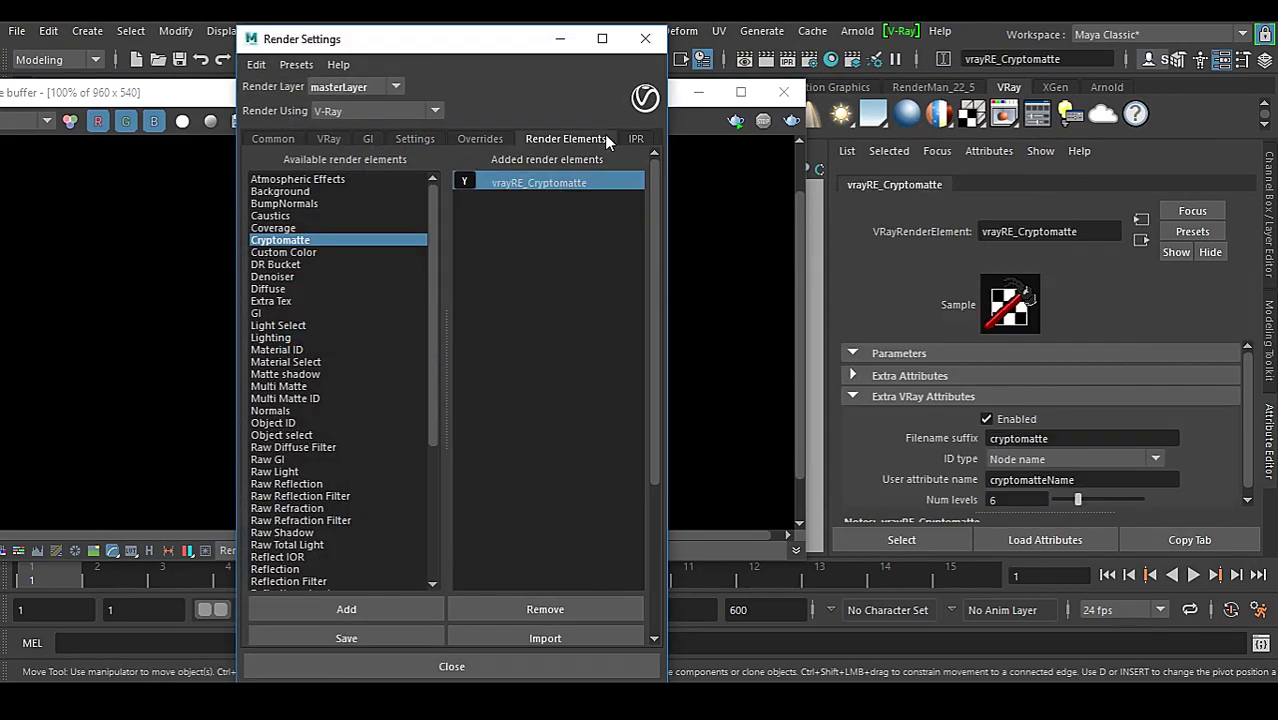
{"action": "left_click", "coordinate": [645, 38]}
{"action": "left_click", "coordinate": [1066, 459]}
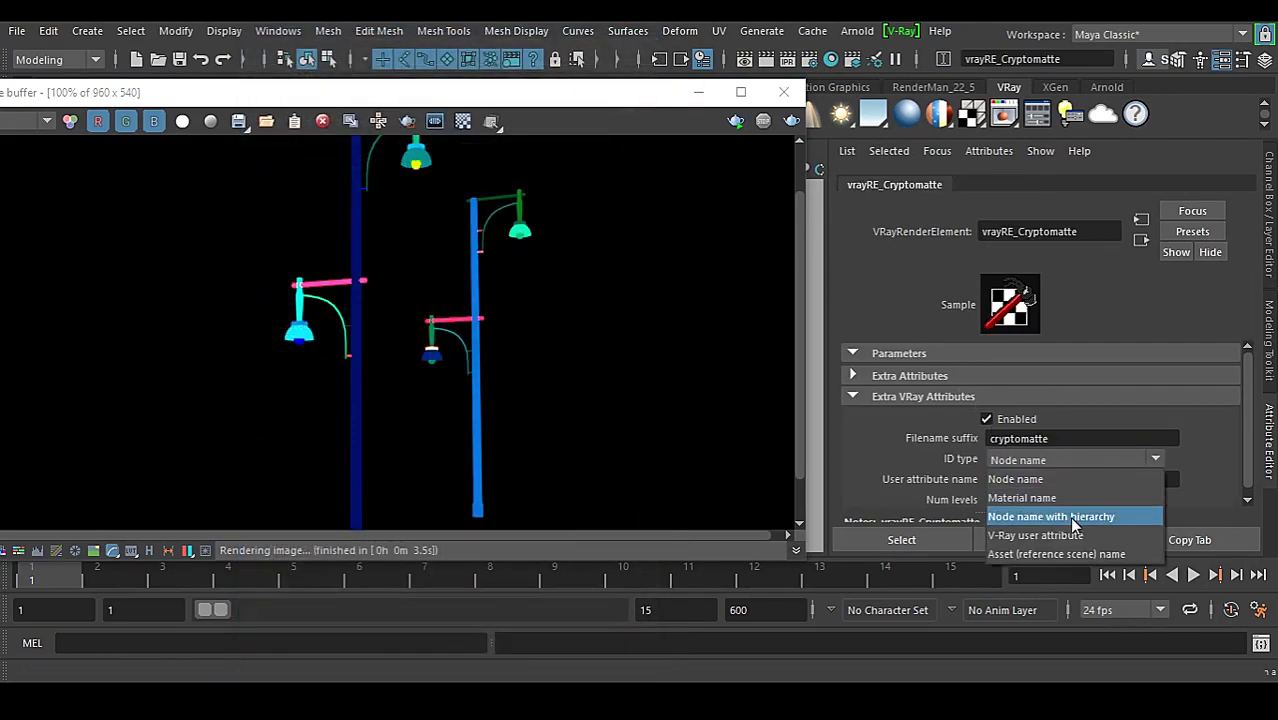
{"action": "left_click", "coordinate": [578, 100]}
{"action": "left_click_drag", "start_coordinate": [560, 101], "coordinate": [726, 65]}
{"action": "scroll", "coordinate": [642, 272], "scroll_direction": "down", "scroll_amount": 2}
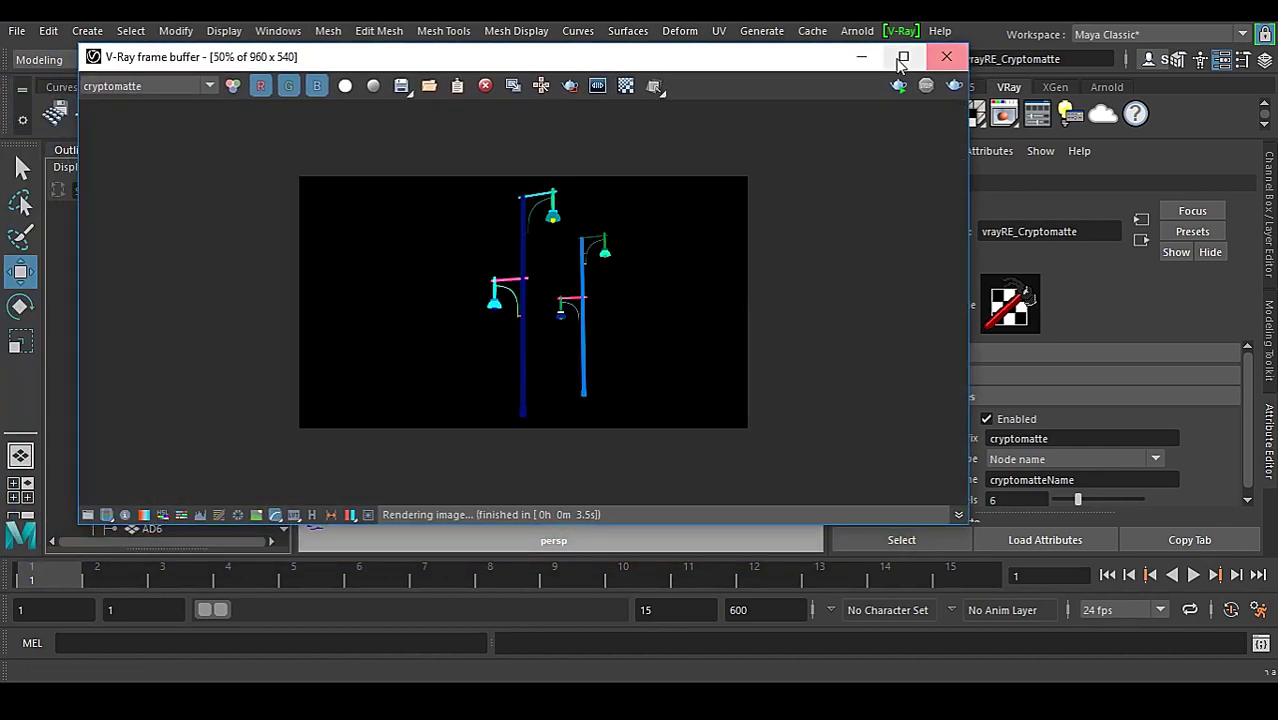
{"action": "left_click", "coordinate": [861, 56]}
Create a polygon sphere and scale it up to about 10
{"action": "left_click", "coordinate": [184, 87]}
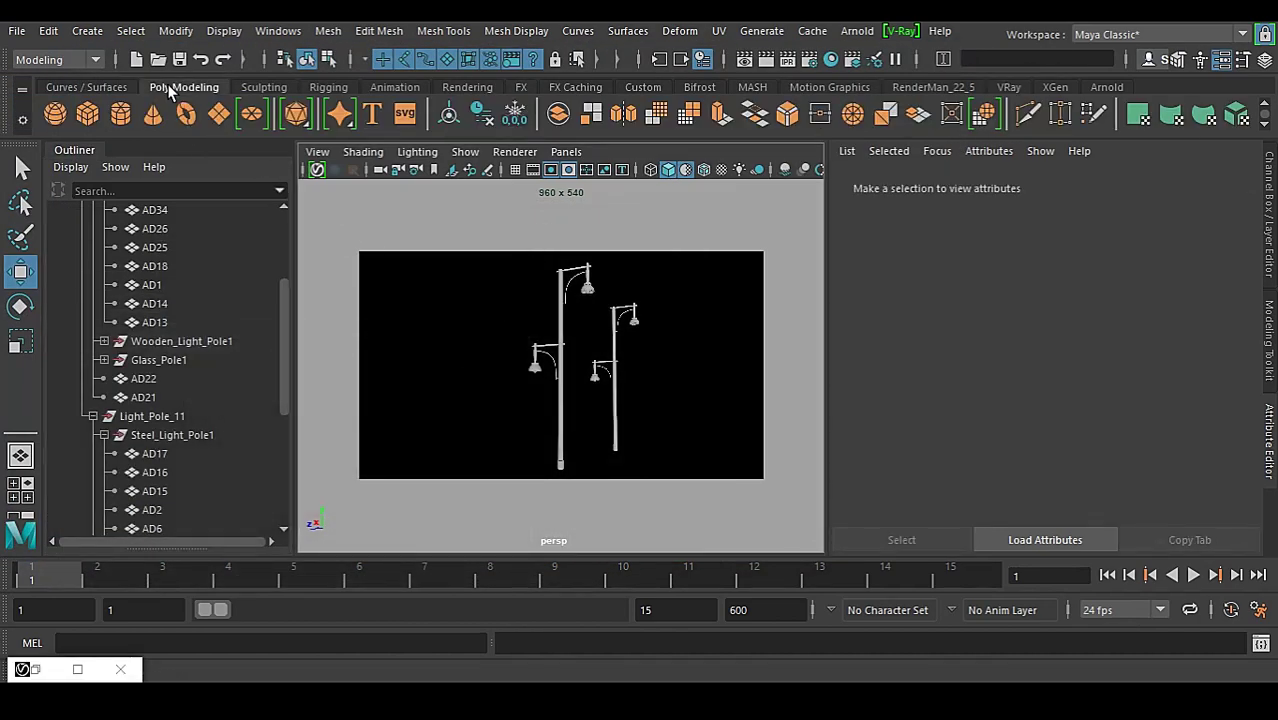
{"action": "left_click", "coordinate": [56, 113]}
{"action": "left_click", "coordinate": [700, 428]}
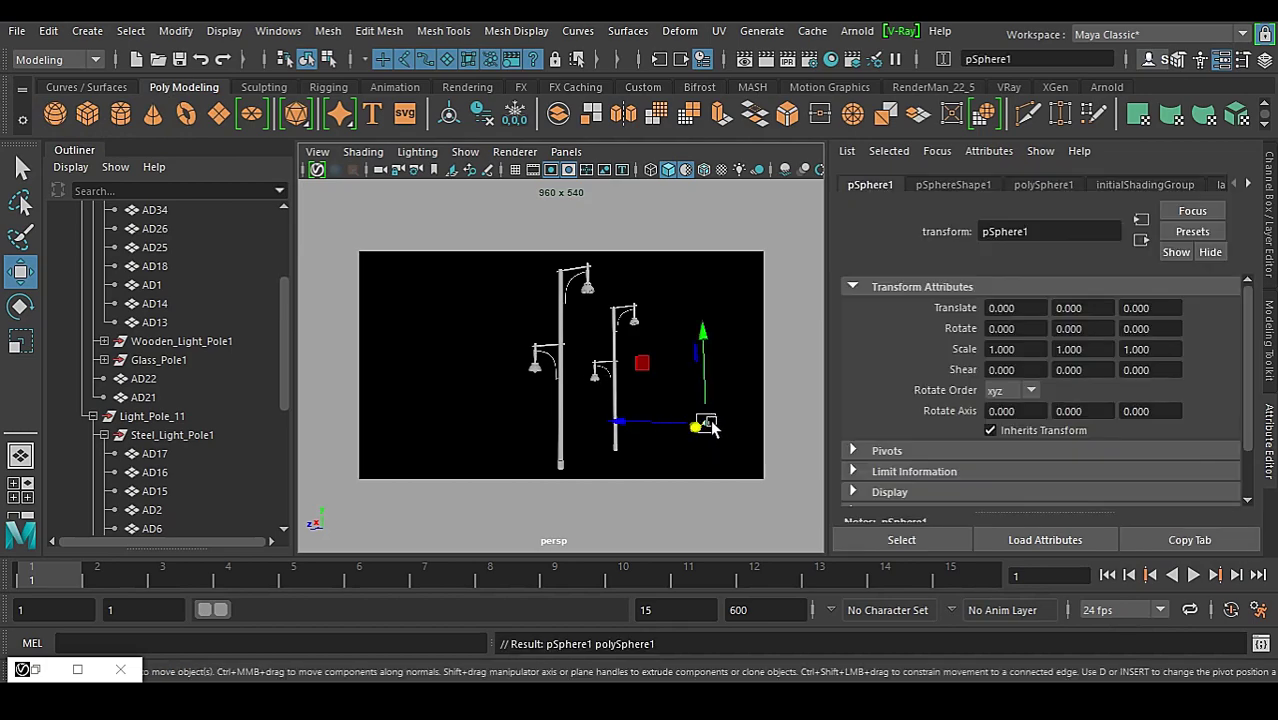
{"action": "key", "text": "r"}
{"action": "left_click_drag", "start_coordinate": [702, 427], "coordinate": [748, 458]}
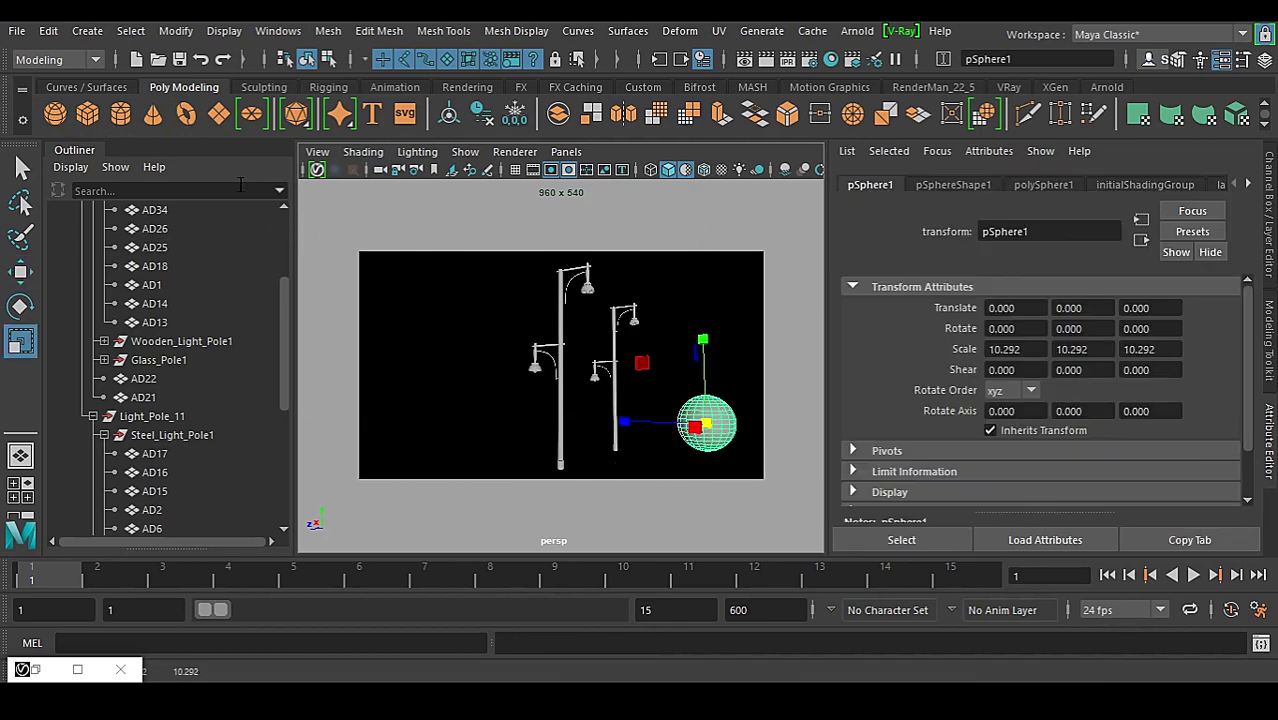
Add a polygon cube scaled to about 17.5 and raise it above the sphere
{"action": "left_click", "coordinate": [90, 115]}
{"action": "left_click_drag", "start_coordinate": [707, 417], "coordinate": [752, 452]}
{"action": "key", "text": "w"}
{"action": "left_click_drag", "start_coordinate": [705, 340], "coordinate": [700, 243]}
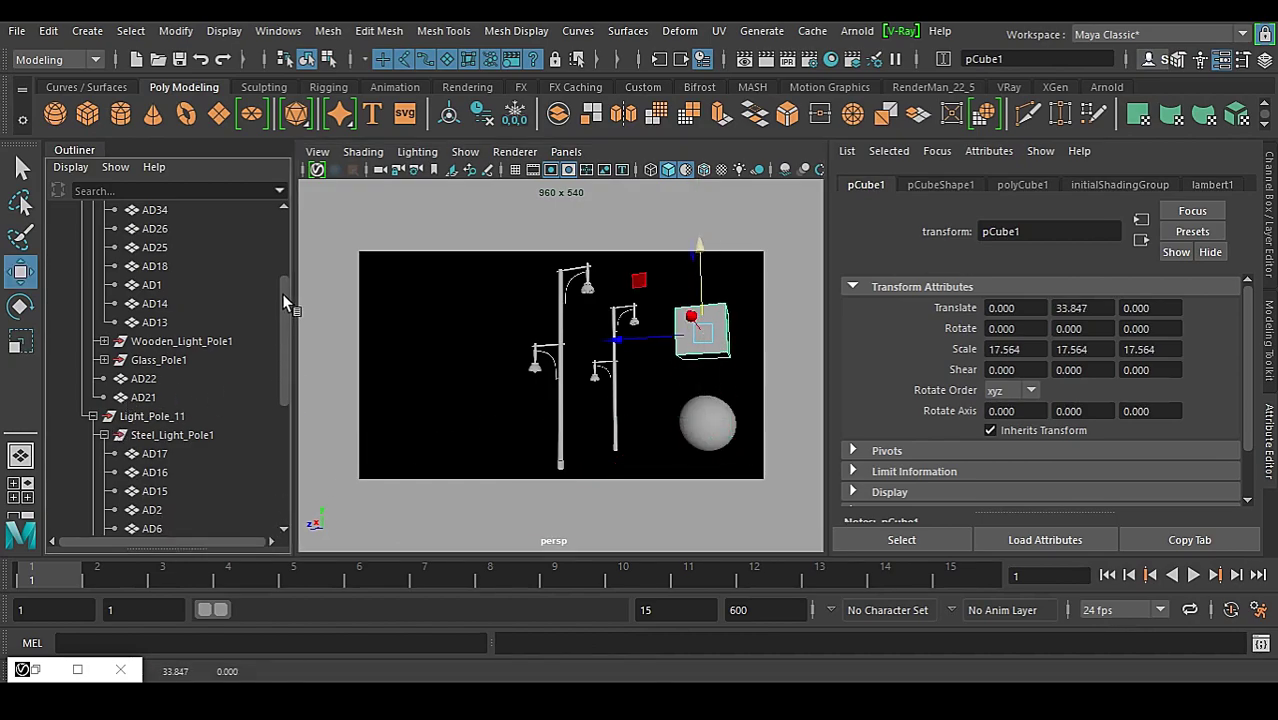
Re-render the Cryptomatte so it includes the new sphere and cube
{"action": "scroll", "coordinate": [120, 253], "scroll_direction": "up", "scroll_amount": 3}
{"action": "left_click", "coordinate": [71, 210]}
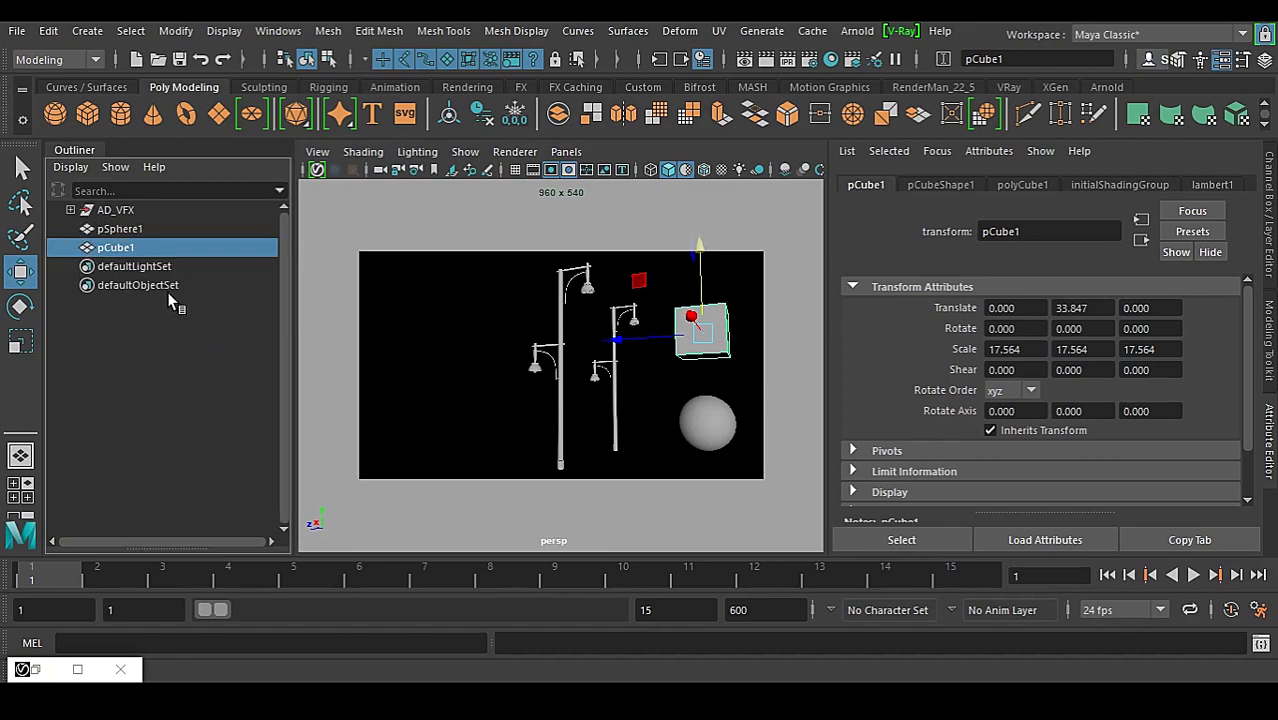
{"action": "left_click", "coordinate": [77, 669]}
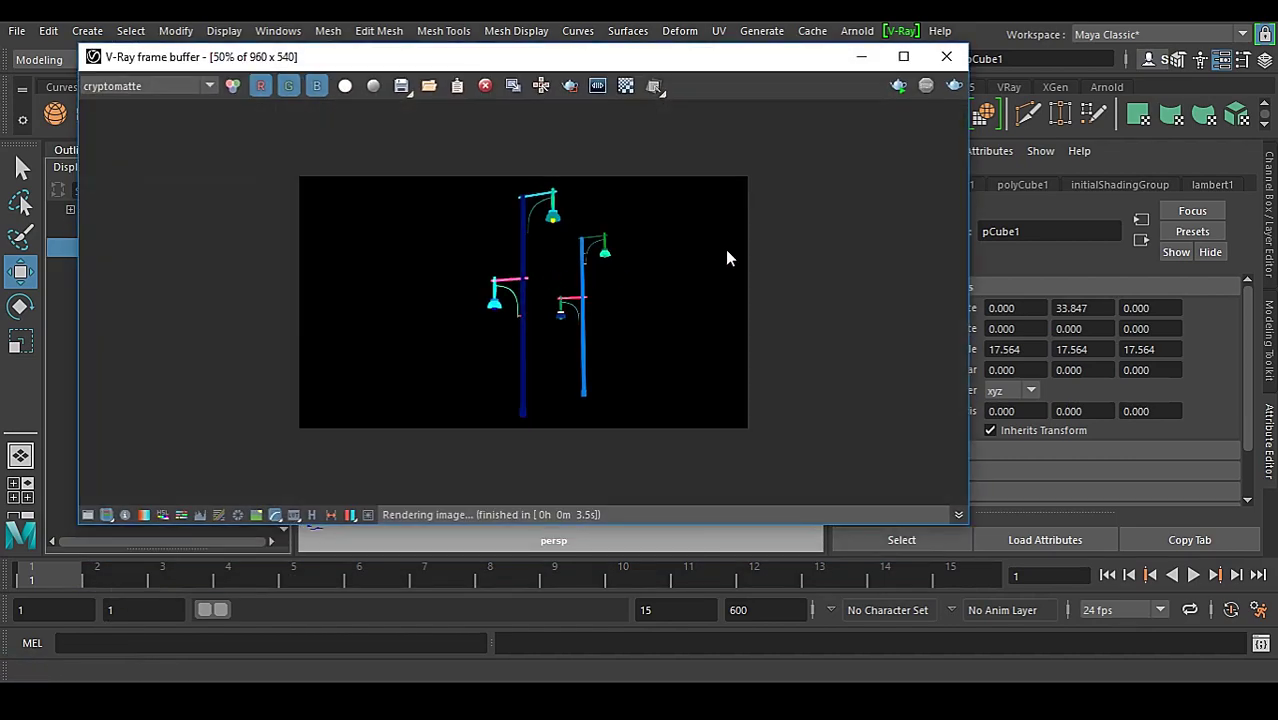
{"action": "left_click", "coordinate": [956, 86]}
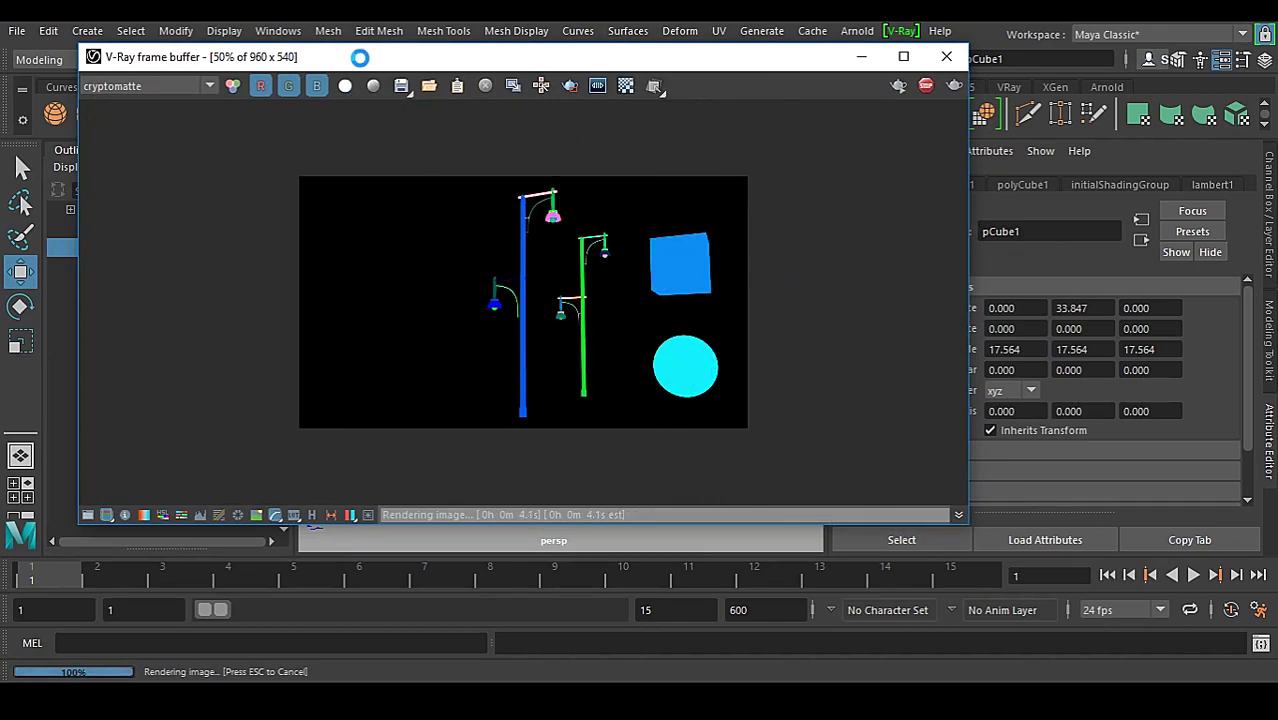
{"action": "left_click_drag", "start_coordinate": [408, 64], "coordinate": [613, 72]}
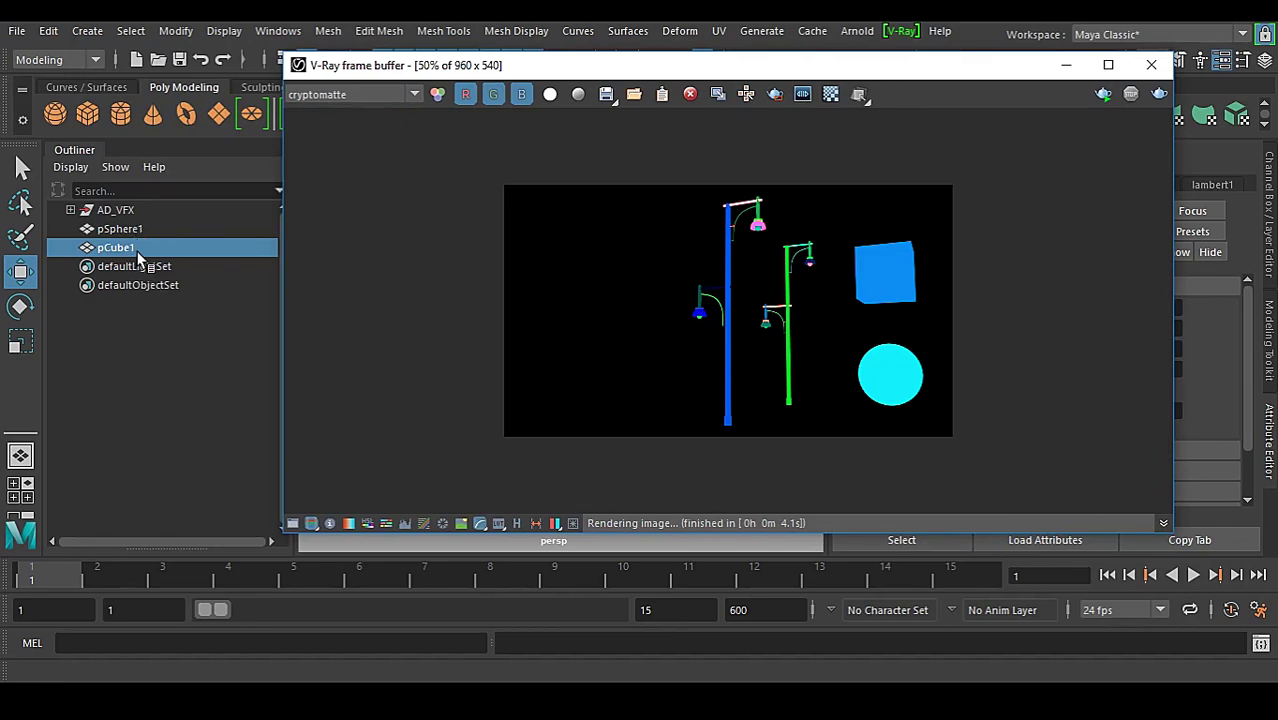
Rename the sphere to pCube2 by pasting the cube's name
{"action": "double_click", "coordinate": [178, 247]}
{"action": "key", "text": "ctrl+c"}
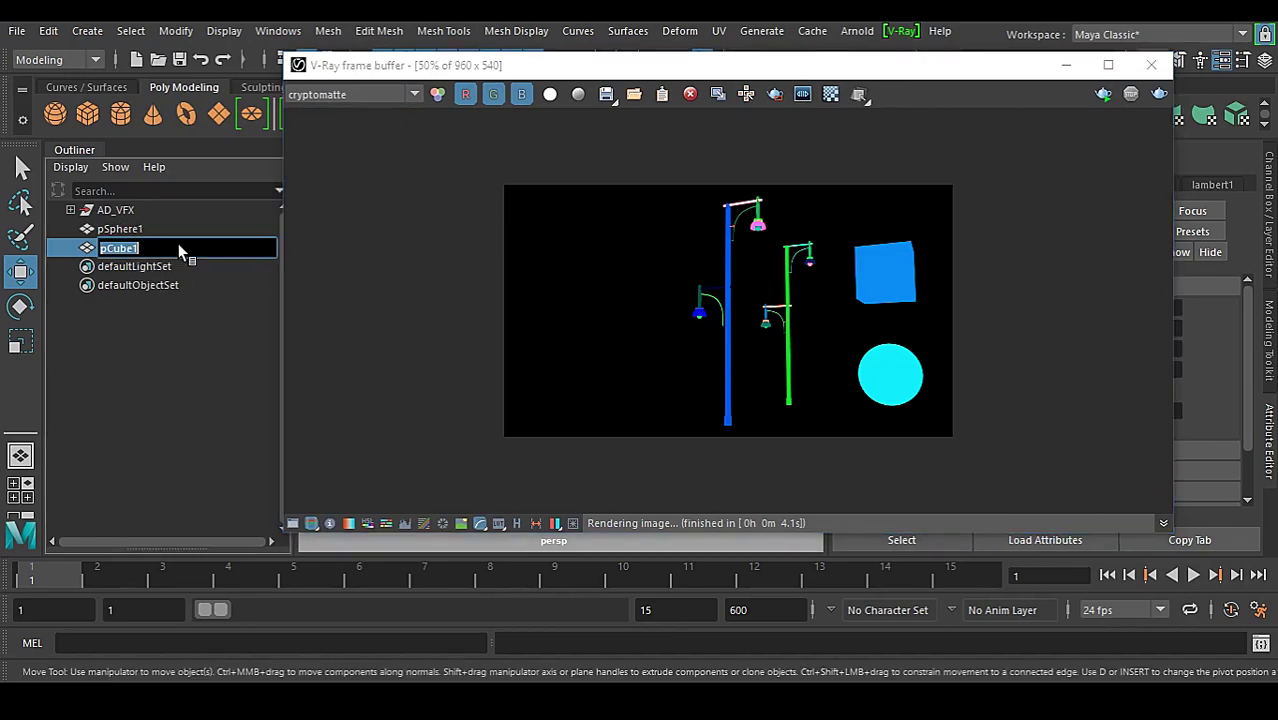
{"action": "double_click", "coordinate": [160, 228]}
{"action": "key", "text": "ctrl+v"}
{"action": "left_click", "coordinate": [191, 337]}
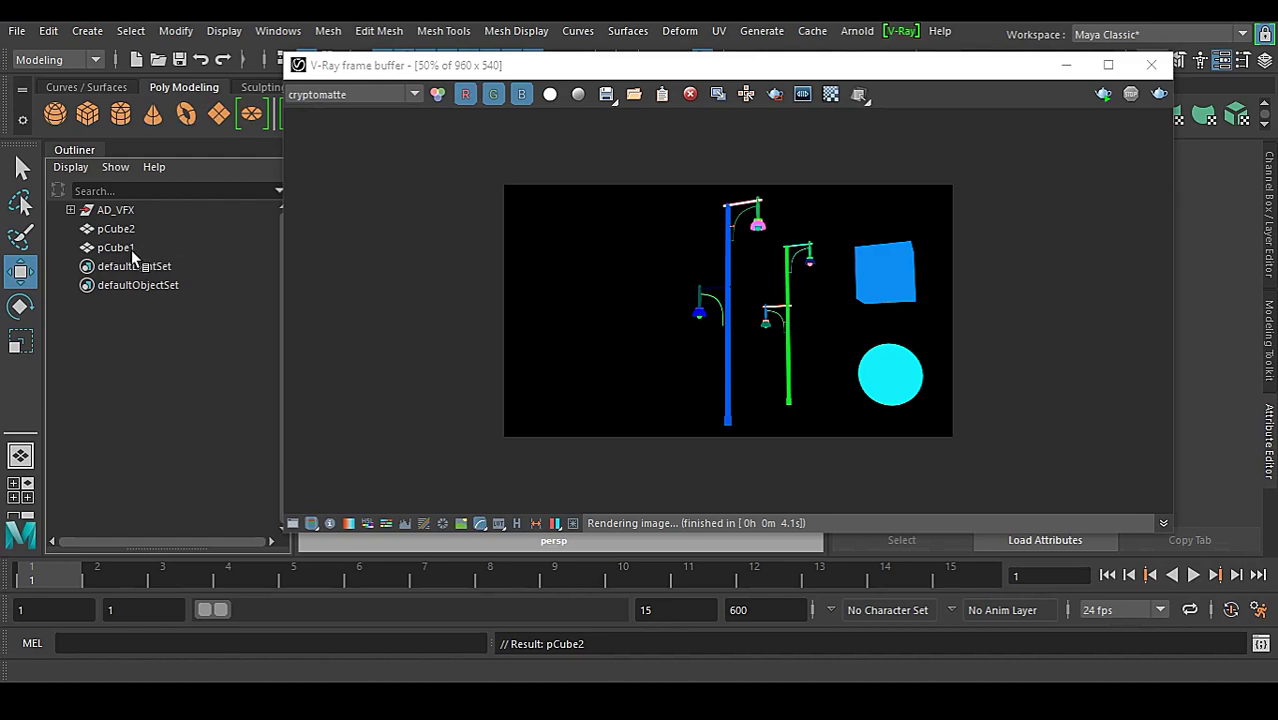
Group pCube2 and pCube1 into group1 and duplicate it as group2
{"action": "left_click", "coordinate": [136, 229]}
{"action": "left_click", "coordinate": [134, 246], "text": "ctrl"}
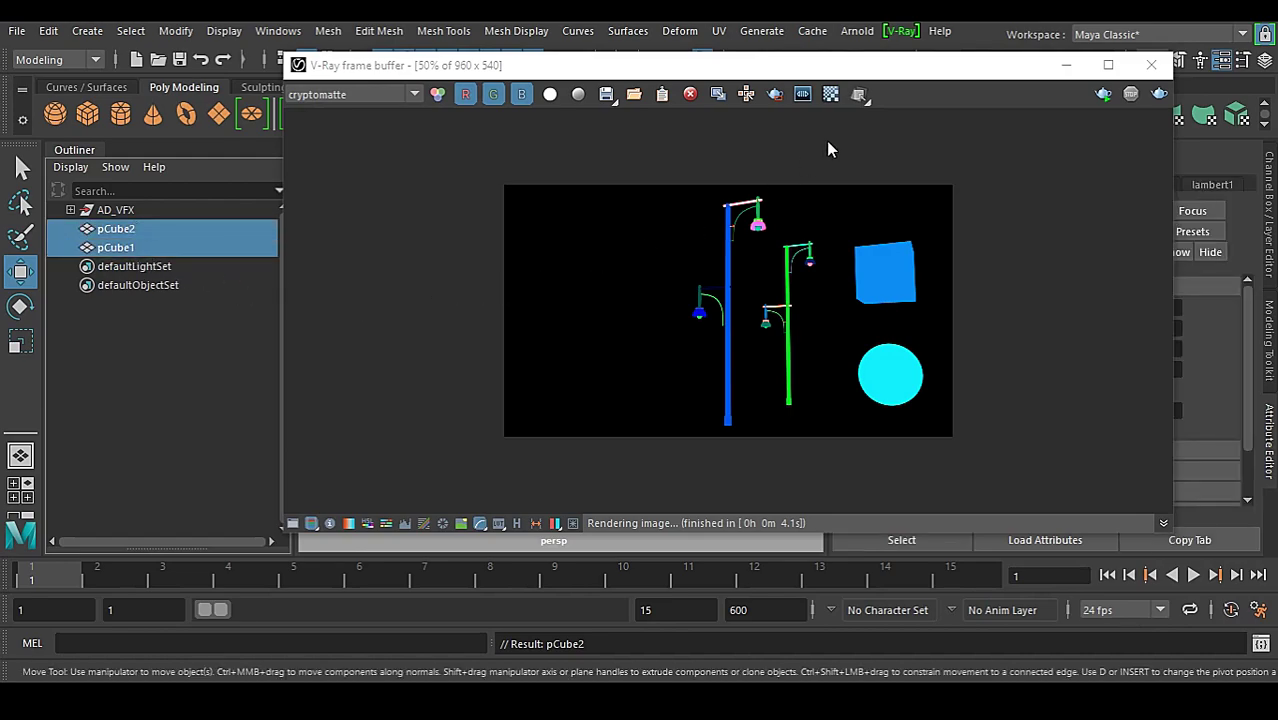
{"action": "key", "text": "ctrl+g"}
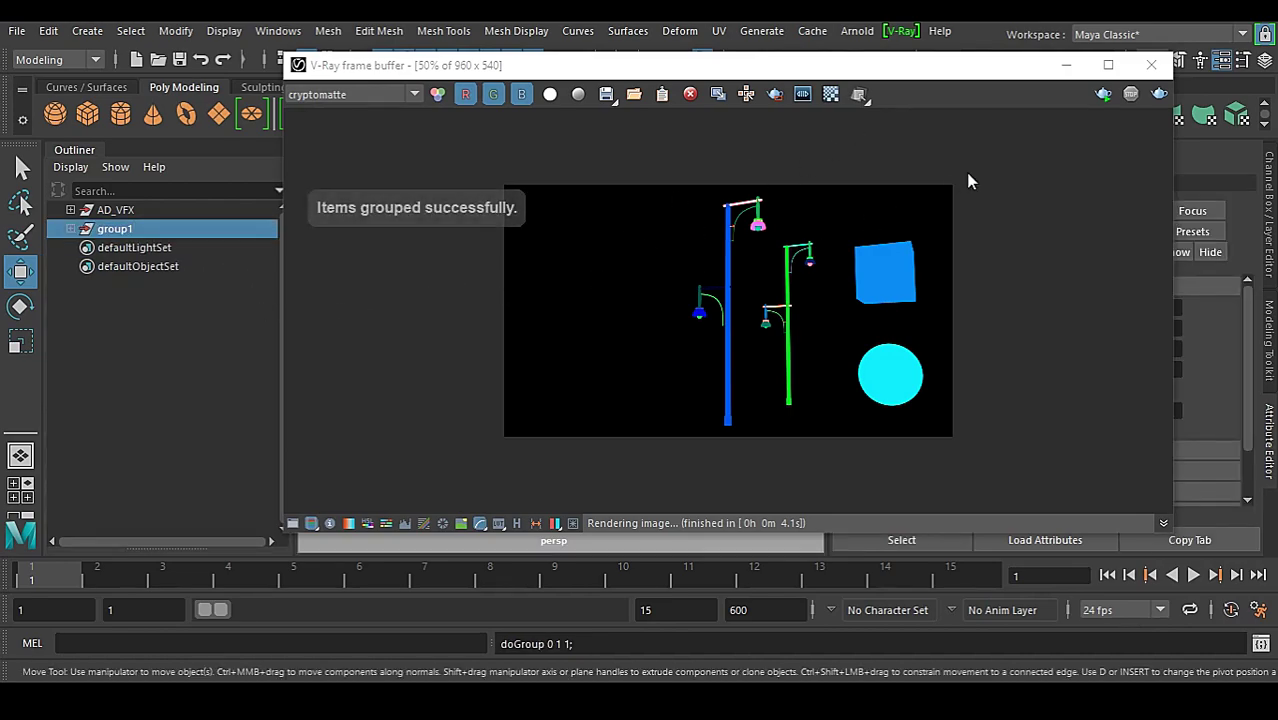
{"action": "left_click", "coordinate": [112, 308]}
{"action": "left_click", "coordinate": [127, 234]}
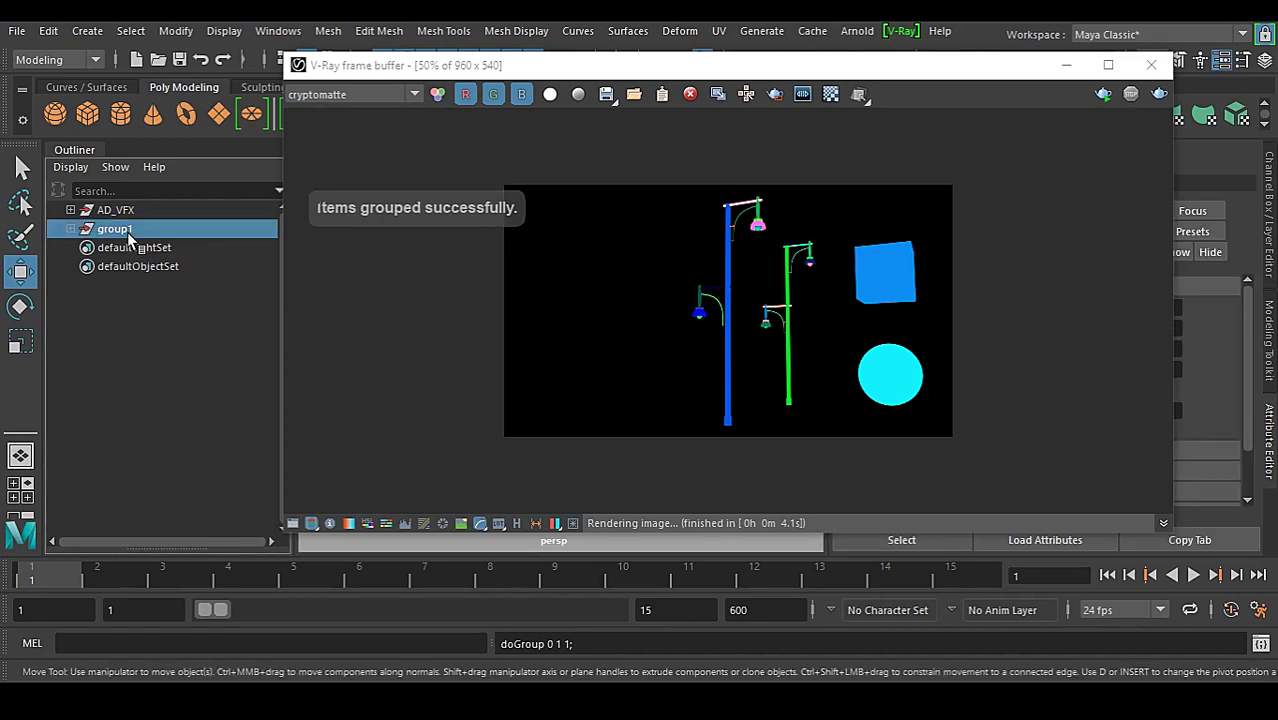
{"action": "key", "text": "ctrl+g"}
Expand group1 and group2 and select each pCube2 and pCube1 inside them
{"action": "left_click", "coordinate": [70, 229]}
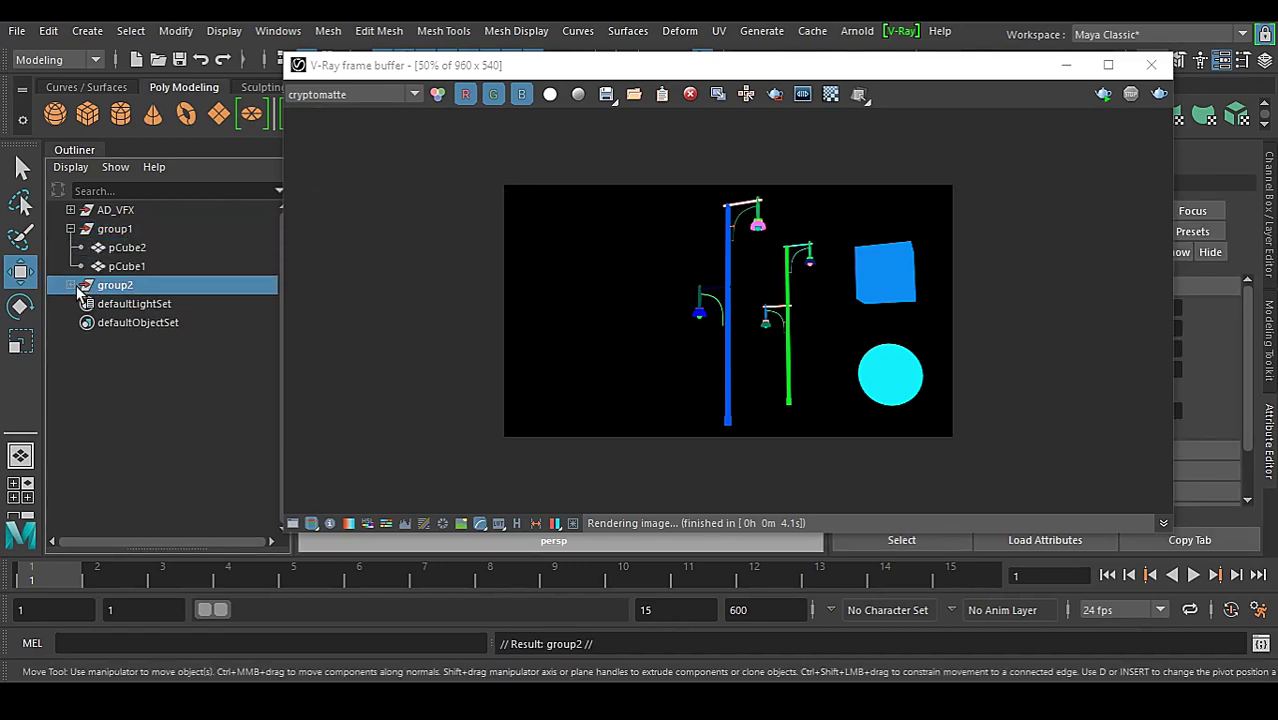
{"action": "left_click", "coordinate": [71, 286]}
{"action": "left_click", "coordinate": [101, 399]}
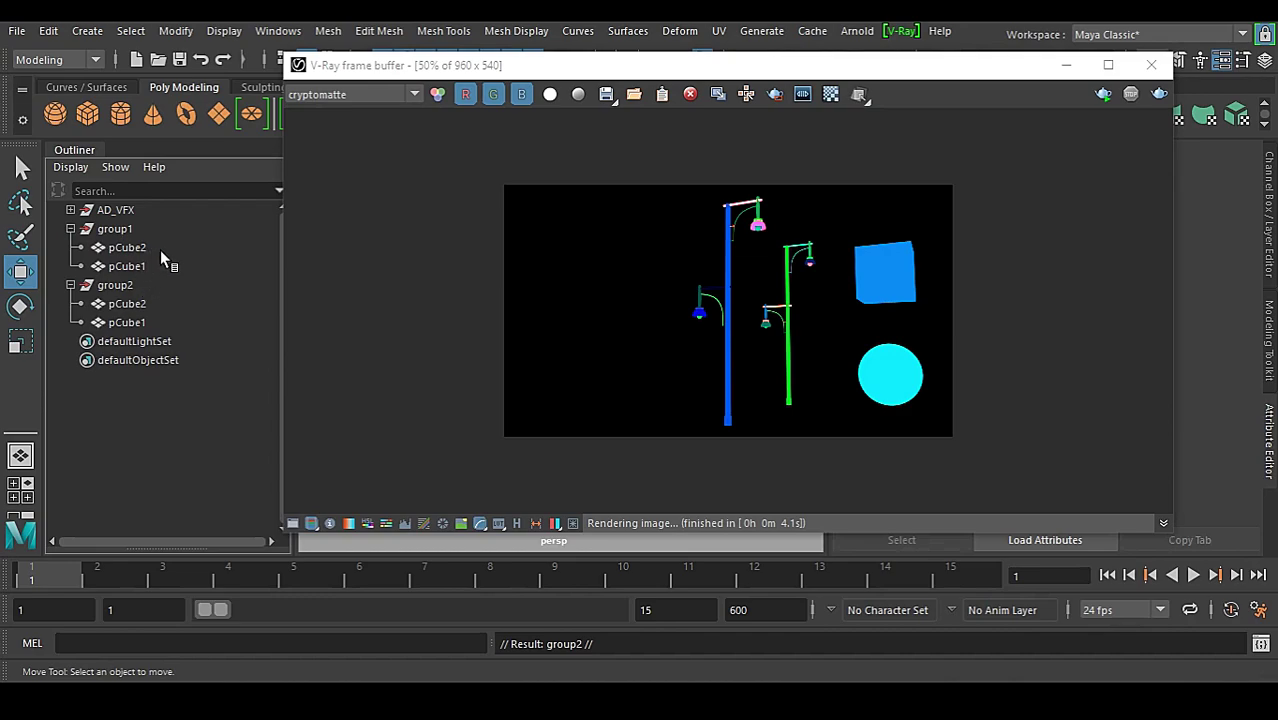
{"action": "left_click", "coordinate": [160, 250]}
{"action": "left_click", "coordinate": [156, 266]}
{"action": "left_click", "coordinate": [157, 303]}
{"action": "left_click", "coordinate": [158, 320]}
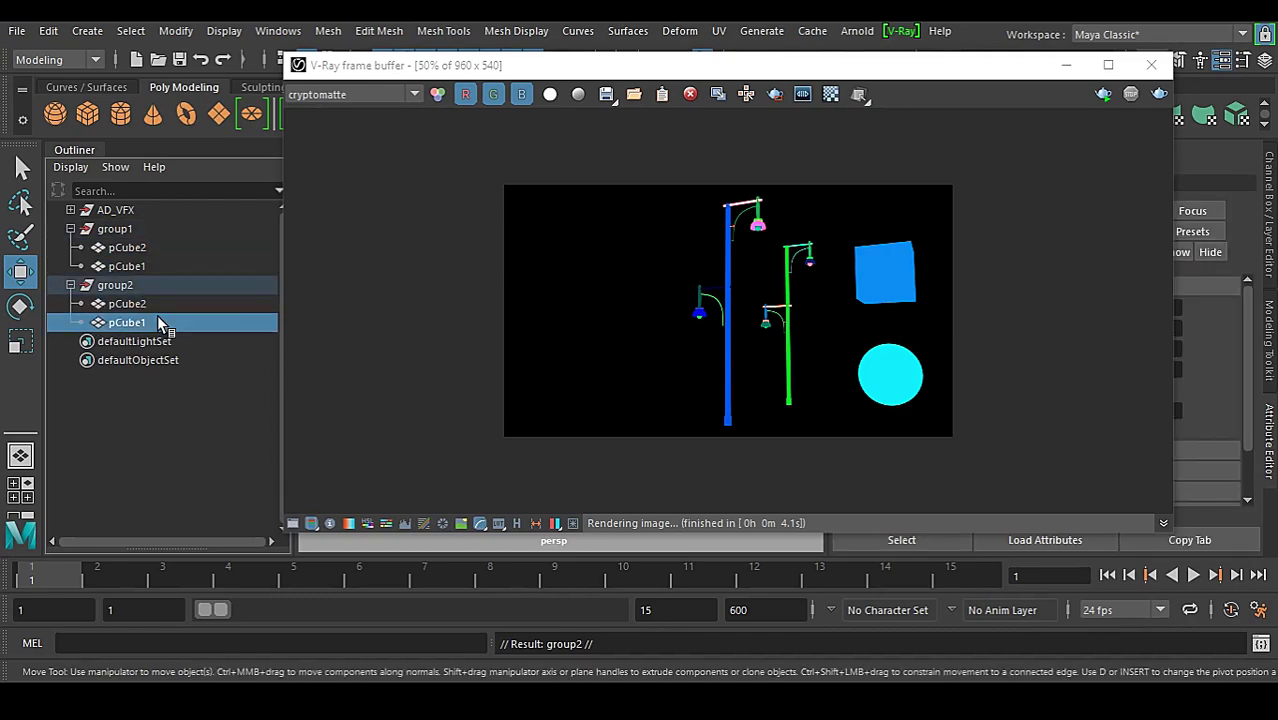
Alternate the selection between group2 and group1, ending with group2 selected
{"action": "left_click", "coordinate": [136, 283]}
{"action": "left_click", "coordinate": [142, 231]}
{"action": "left_click", "coordinate": [147, 286]}
{"action": "left_click", "coordinate": [150, 231]}
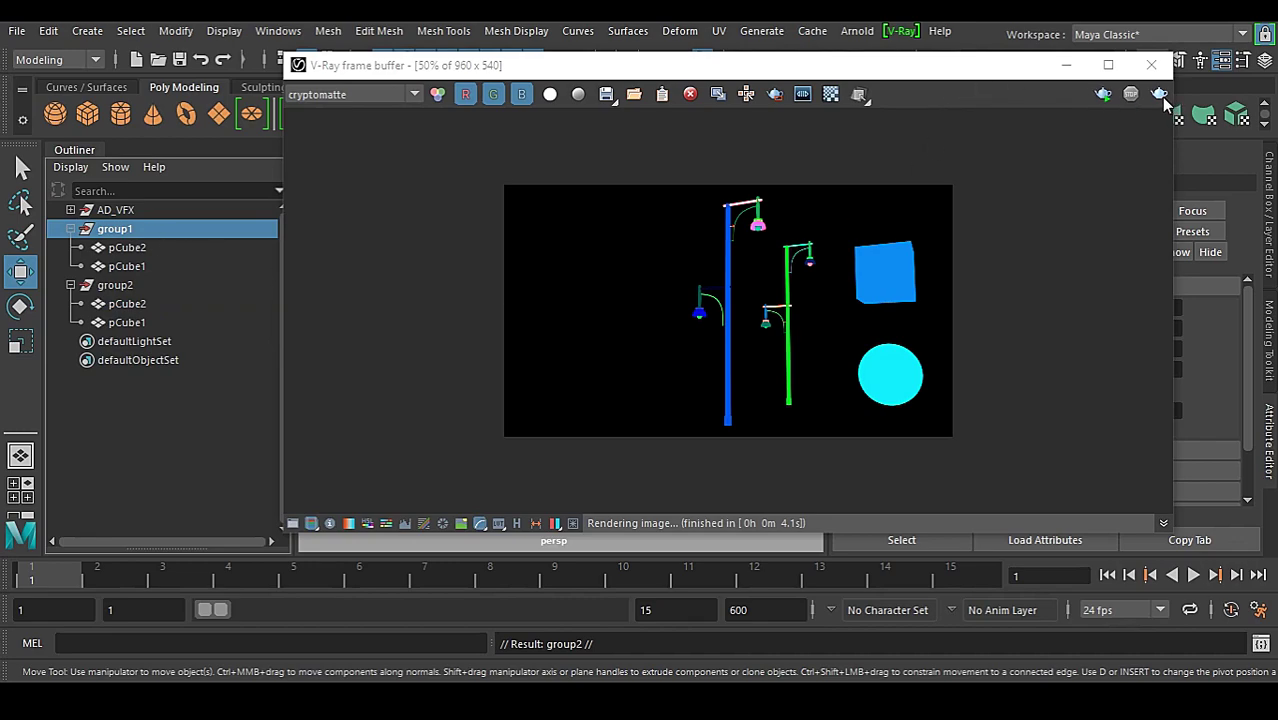
{"action": "left_click_drag", "start_coordinate": [760, 66], "coordinate": [723, 538]}
{"action": "left_click", "coordinate": [112, 289]}
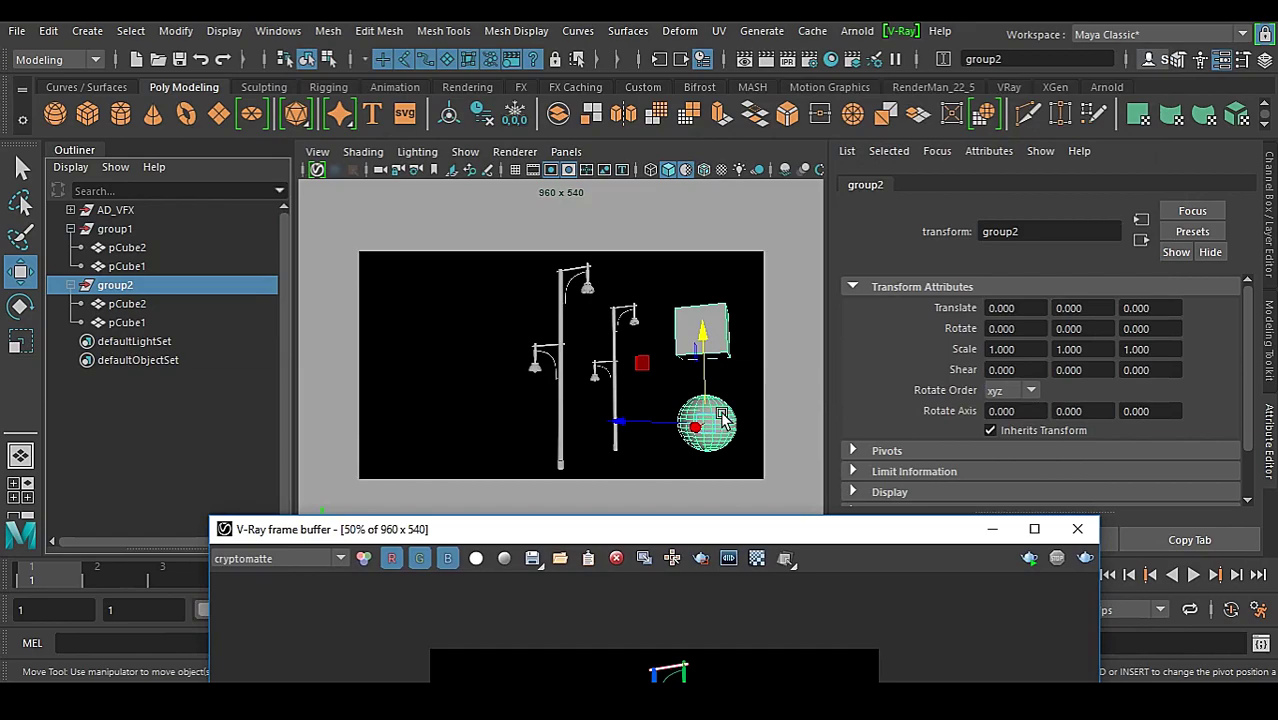
Drag group2 left of the light poles and re-render it in the V-Ray frame buffer
{"action": "left_click_drag", "start_coordinate": [690, 422], "coordinate": [445, 415]}
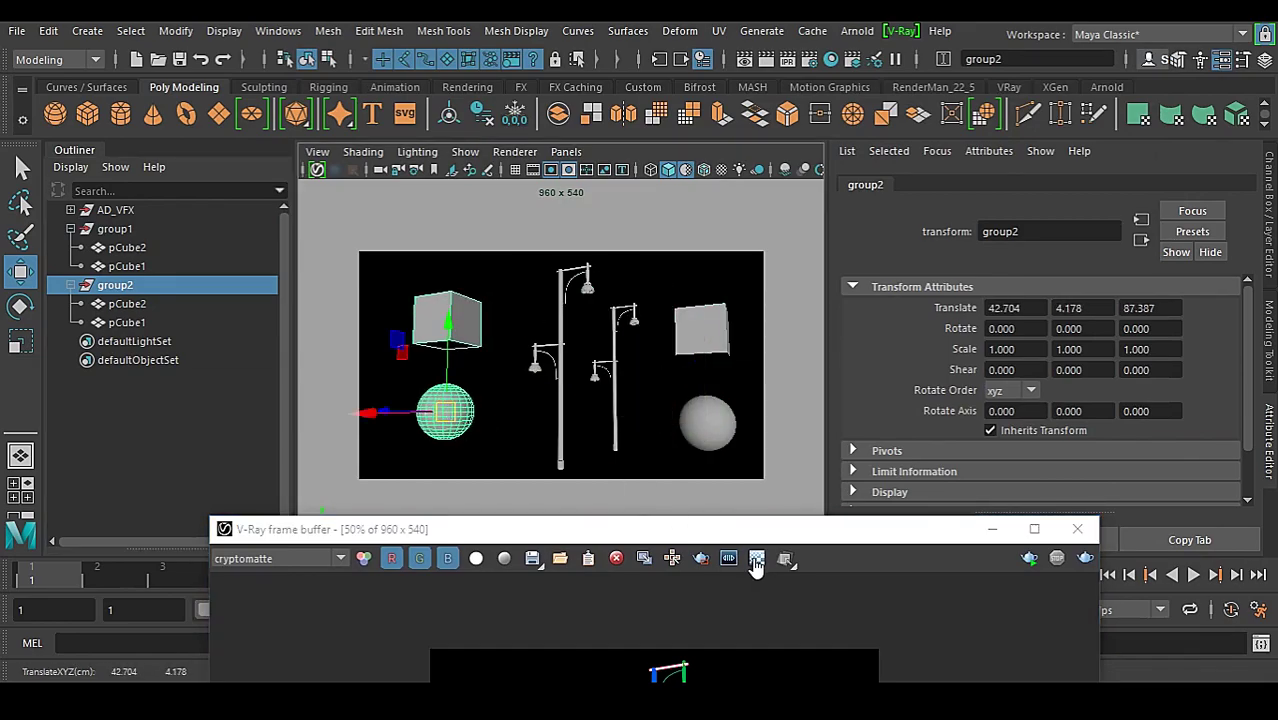
{"action": "left_click_drag", "start_coordinate": [772, 532], "coordinate": [731, 117]}
{"action": "left_click", "coordinate": [1044, 143]}
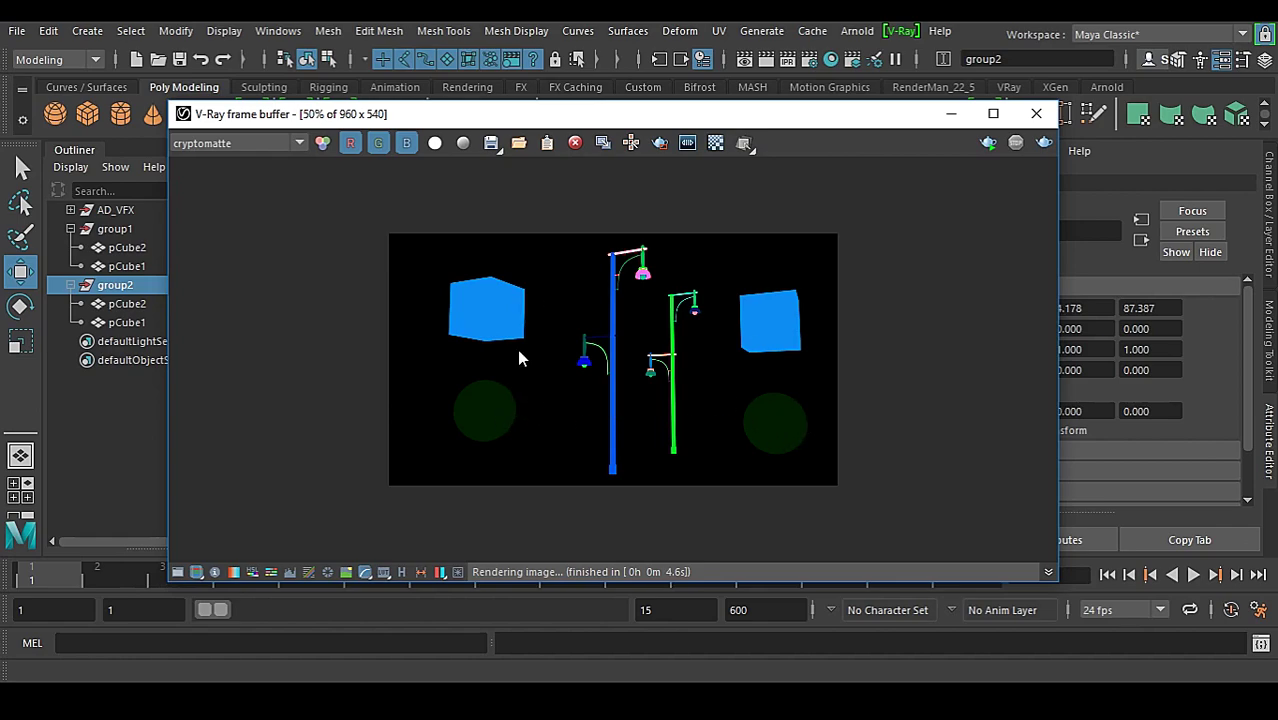
{"action": "left_click_drag", "start_coordinate": [322, 113], "coordinate": [420, 95]}
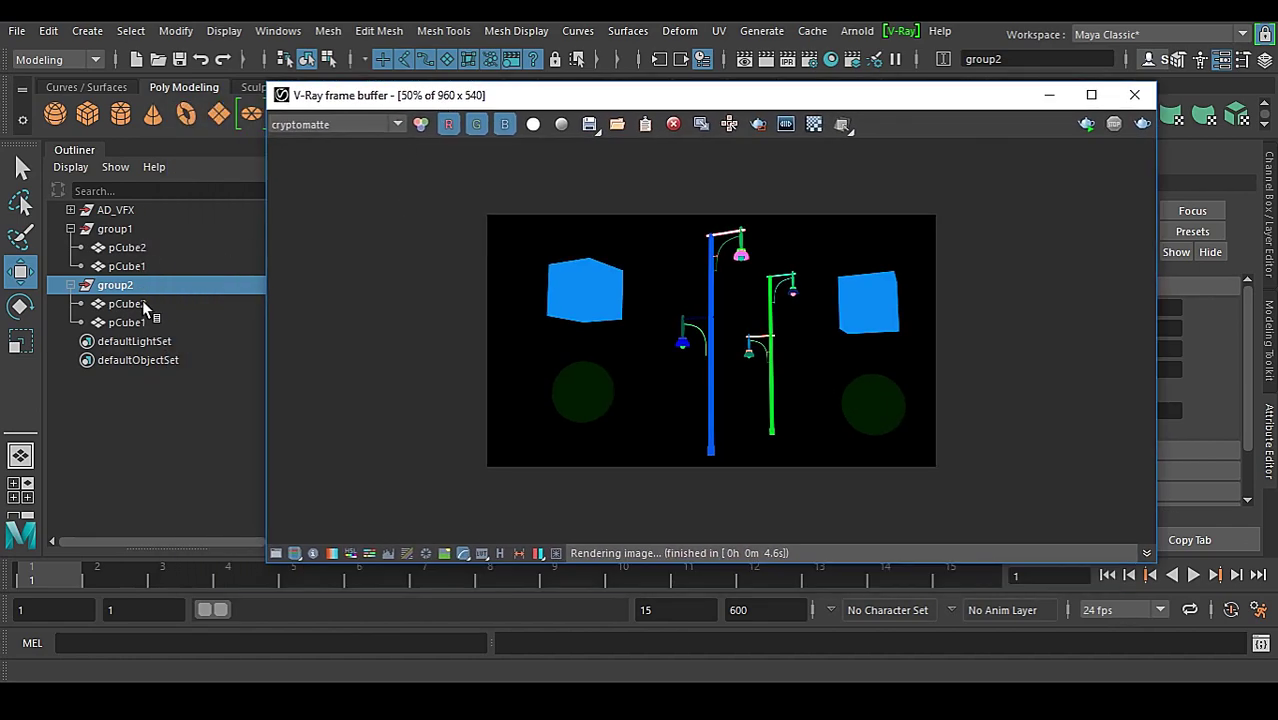
{"action": "left_click_drag", "start_coordinate": [795, 100], "coordinate": [380, 159]}
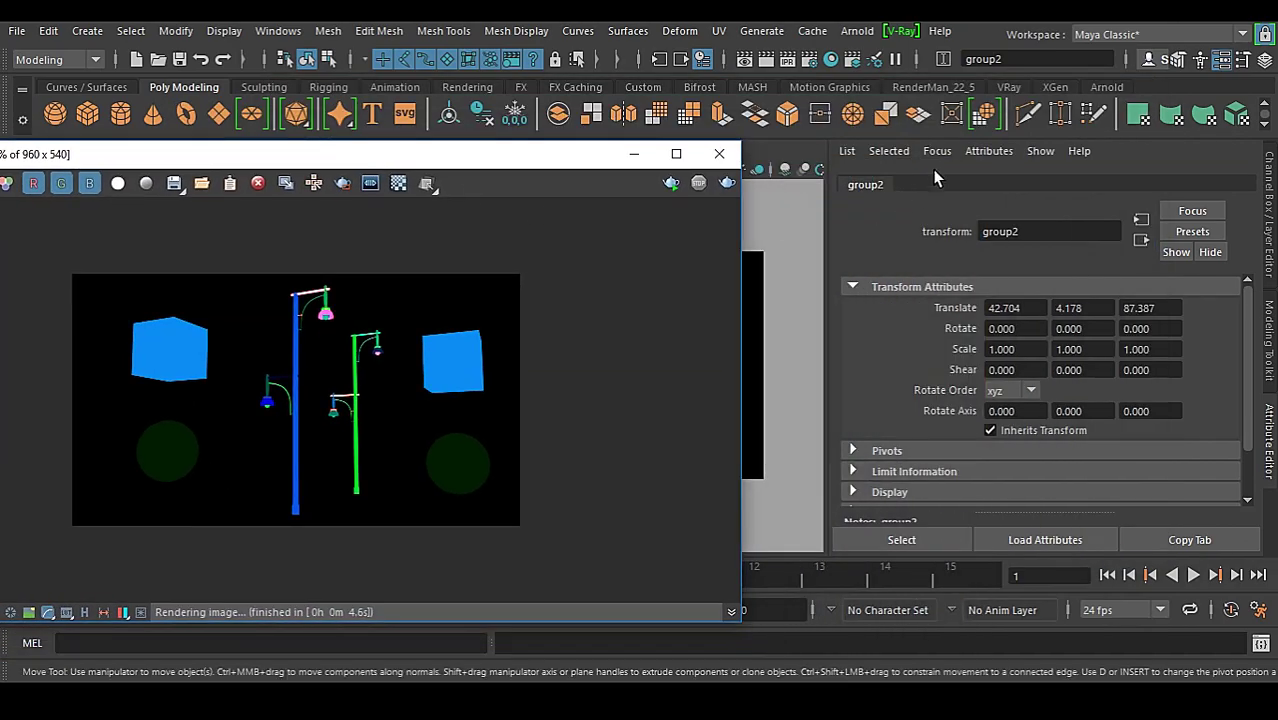
Set the vrayRE_Cryptomatte render element's ID type to Node name with hierarchy
{"action": "left_click", "coordinate": [808, 64]}
{"action": "left_click", "coordinate": [545, 183]}
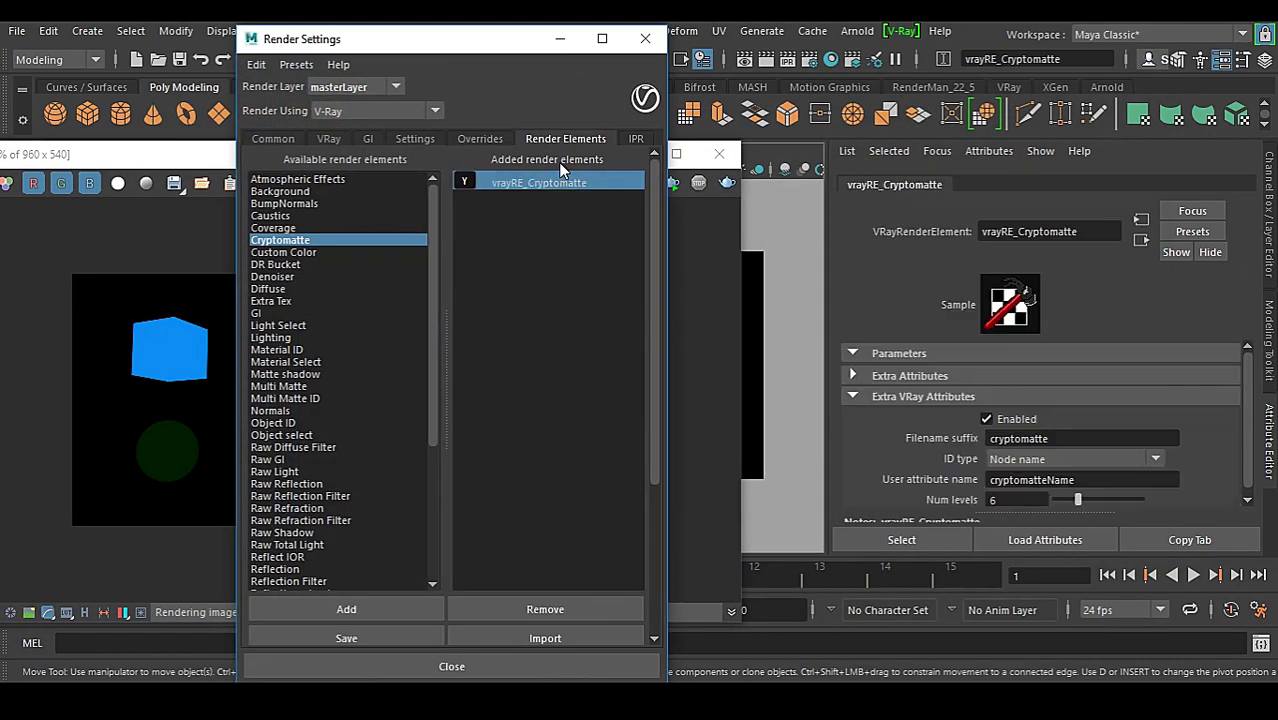
{"action": "left_click", "coordinate": [645, 39]}
{"action": "left_click", "coordinate": [1083, 461]}
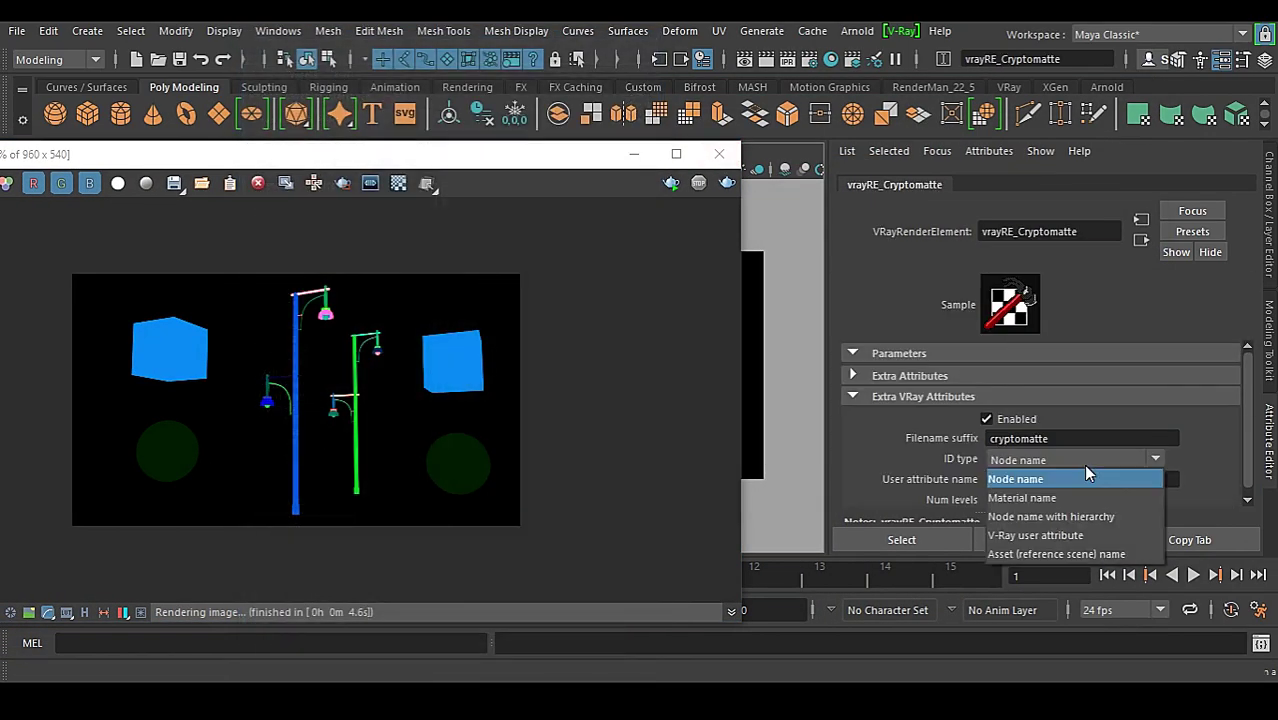
{"action": "left_click", "coordinate": [1105, 517]}
Re-render the Cryptomatte so group1 and group2 objects get distinct colours
{"action": "left_click", "coordinate": [670, 183]}
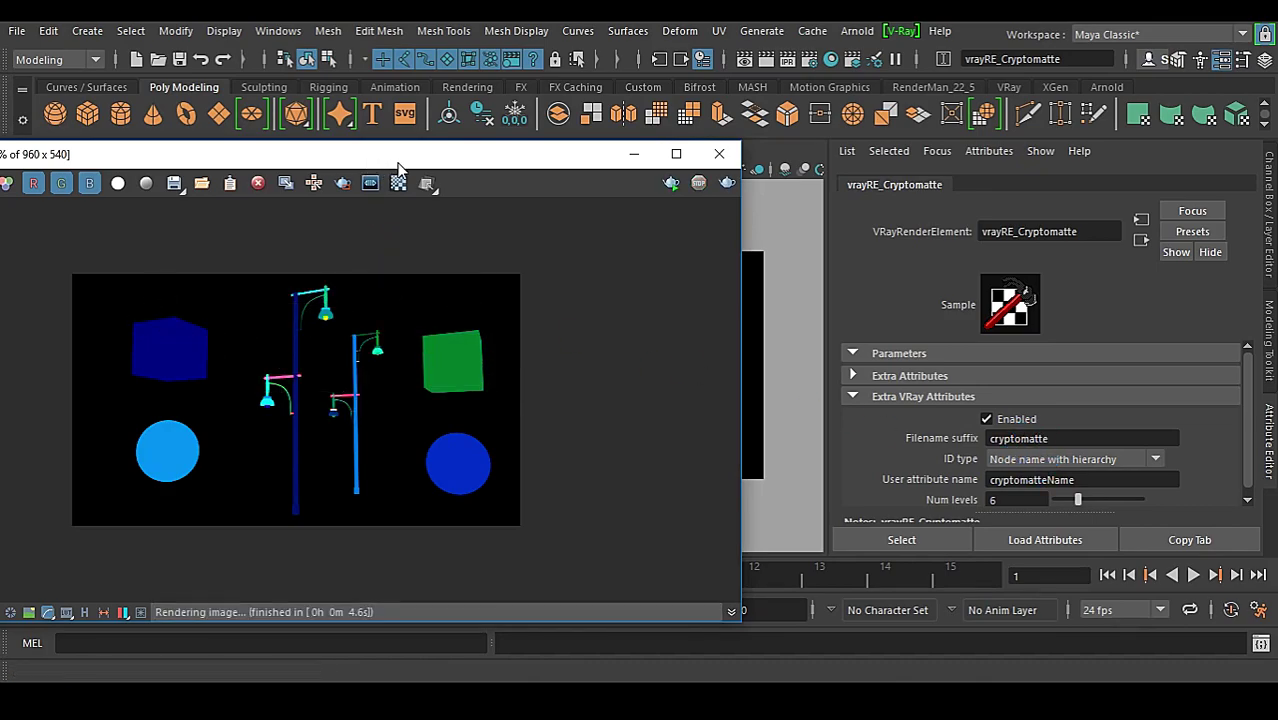
{"action": "left_click_drag", "start_coordinate": [428, 171], "coordinate": [831, 82]}
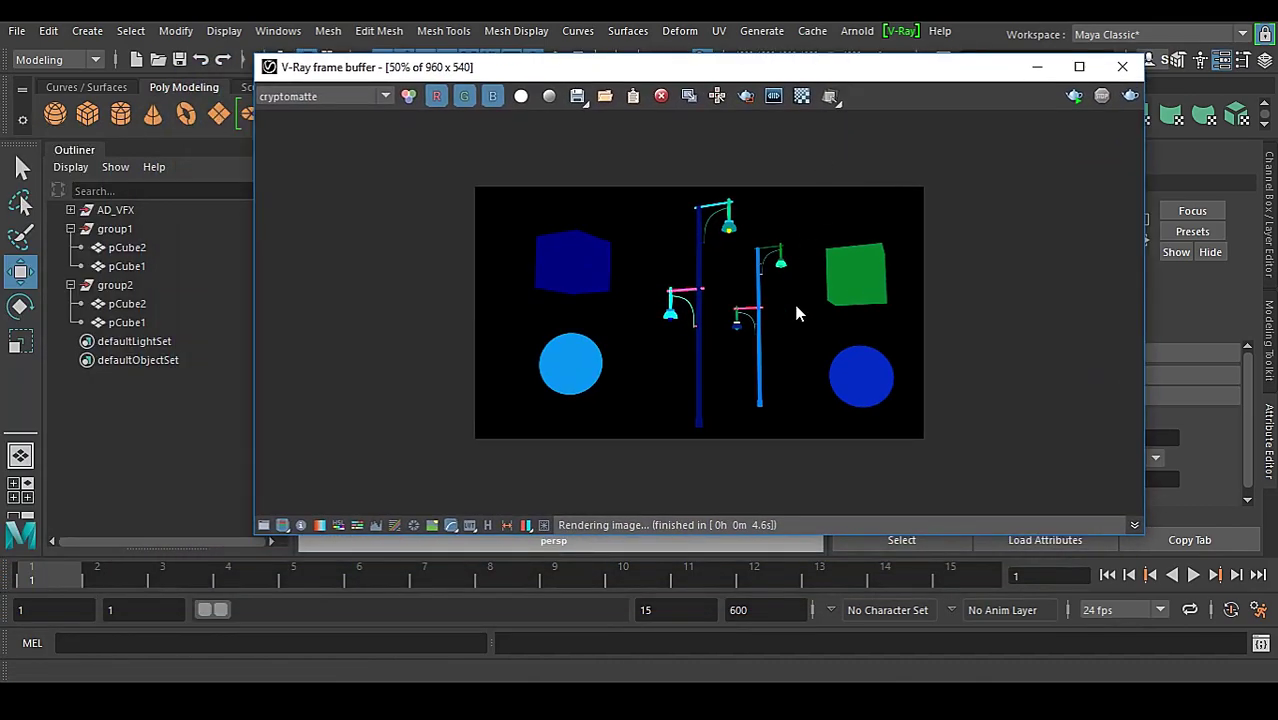
{"action": "scroll", "coordinate": [770, 300], "scroll_direction": "up", "scroll_amount": 1}
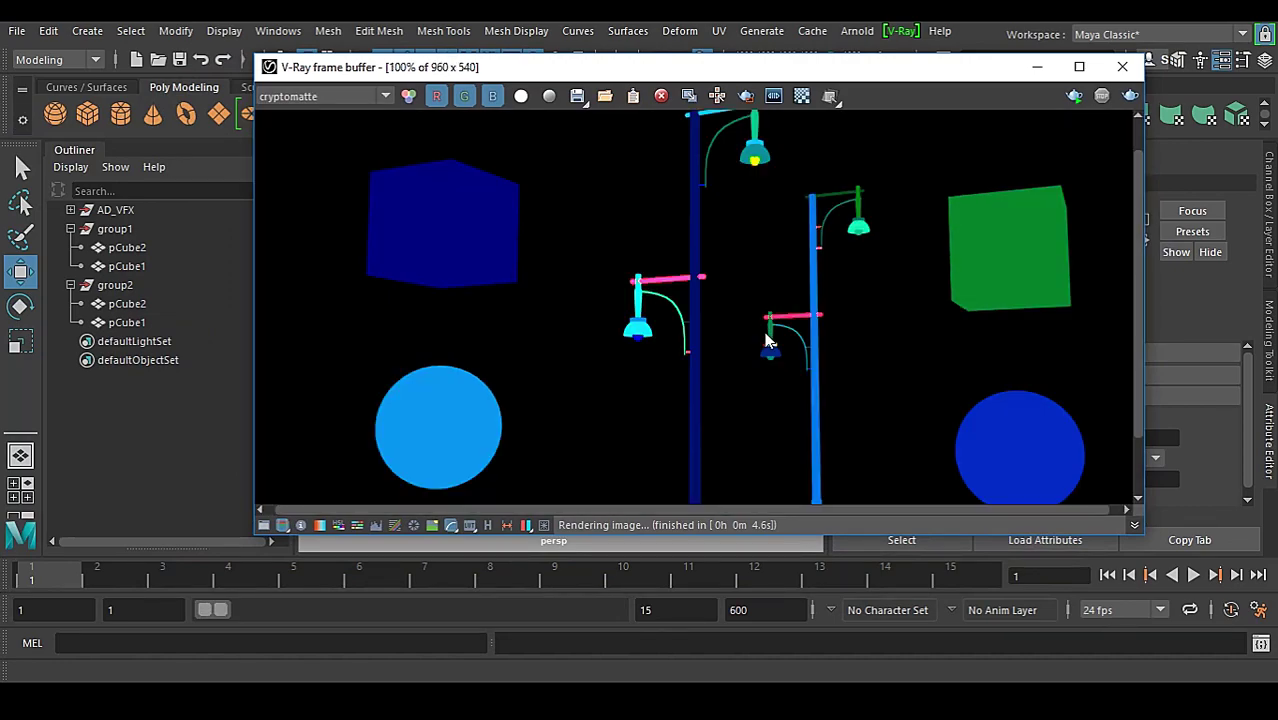